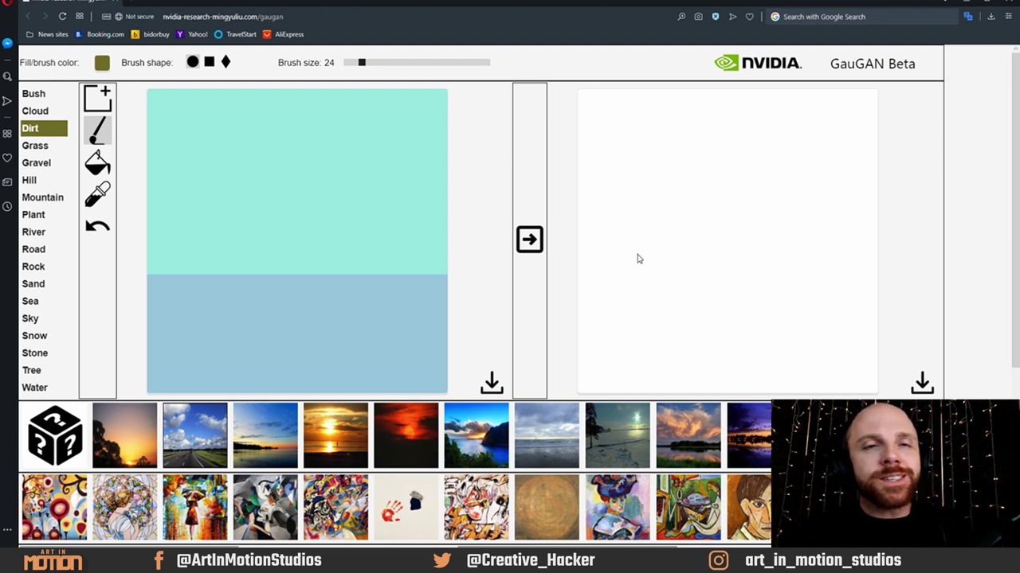
With Sky selected, agree to the terms and conditions and render the layout as a calm seascape.
click(30, 319)
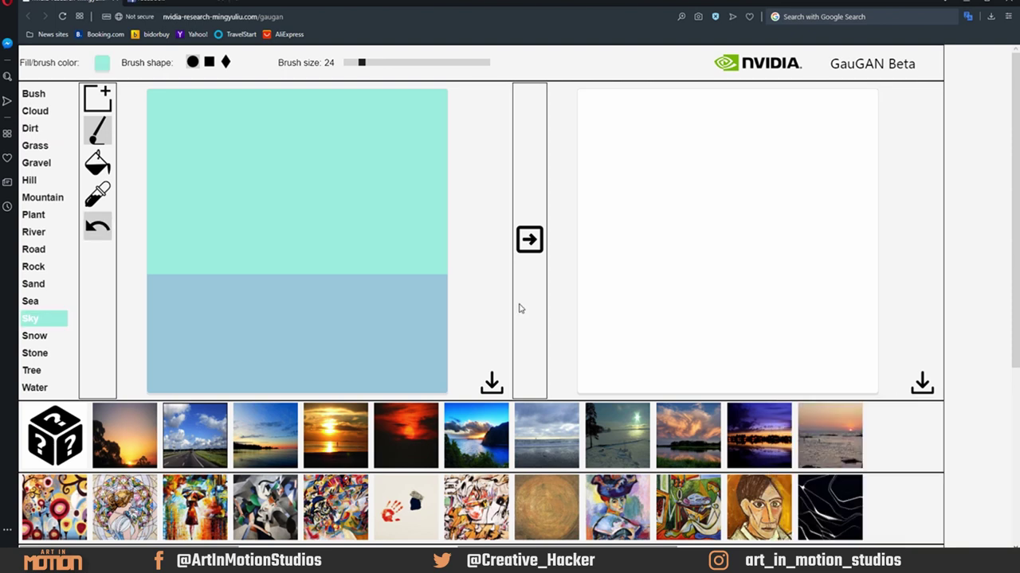
click(537, 247)
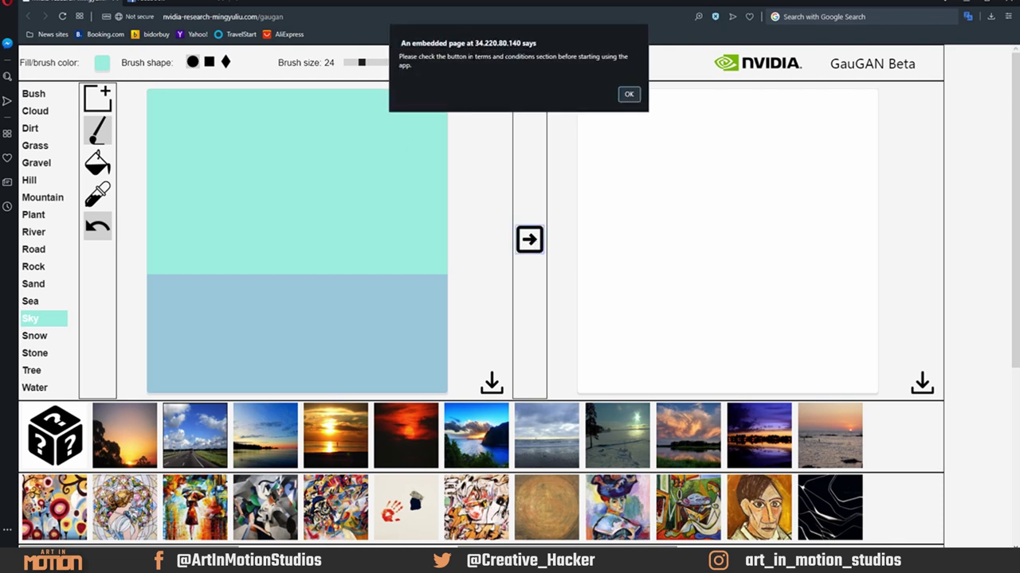
click(626, 94)
scroll(336, 192, down, 1)
scroll(336, 193, down, 1)
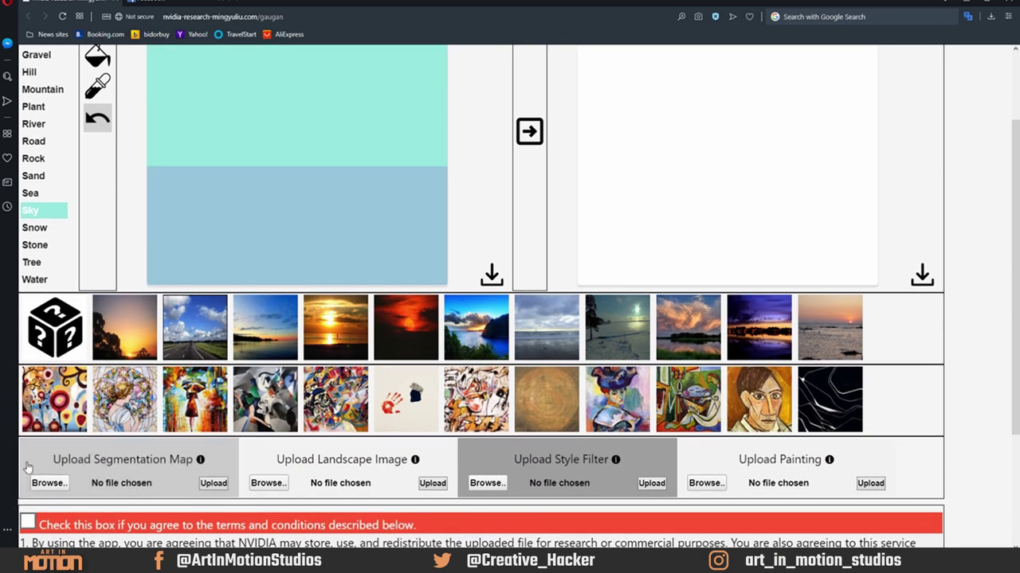
click(30, 525)
scroll(344, 319, up, 2)
click(530, 240)
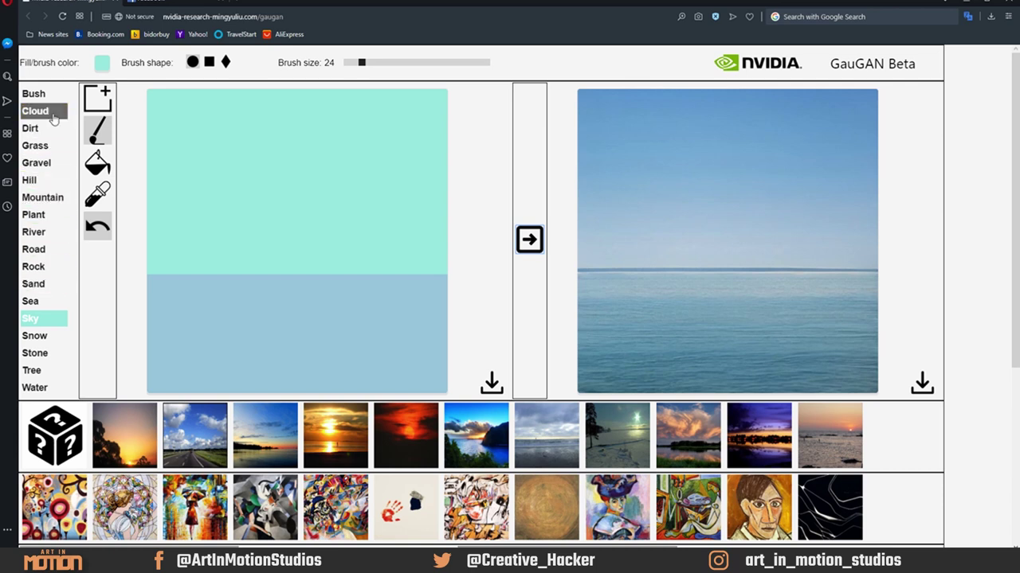
Paint a twin-peaked Mountain on the horizon, refining with a size-10 diamond brush, then render at size 24.
click(49, 198)
mouse_move(228, 277)
mouse_down()
mouse_move(377, 277)
mouse_move(325, 231)
mouse_move(305, 266)
mouse_move(304, 233)
mouse_move(274, 267)
mouse_move(254, 268)
mouse_up()
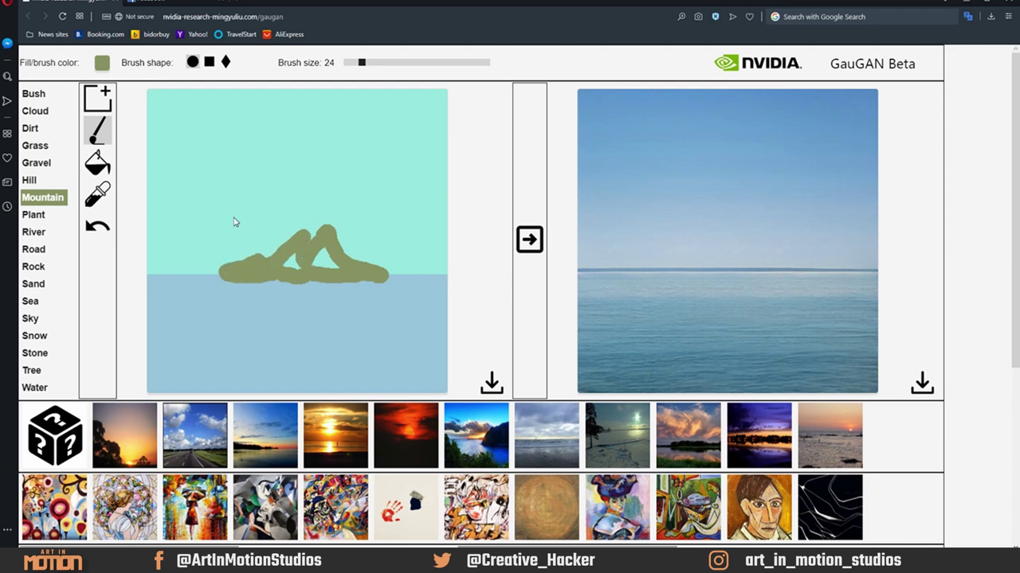
click(225, 62)
drag(361, 62, 351, 62)
mouse_move(223, 273)
mouse_down()
mouse_move(199, 274)
mouse_move(321, 278)
mouse_up()
drag(389, 278, 398, 279)
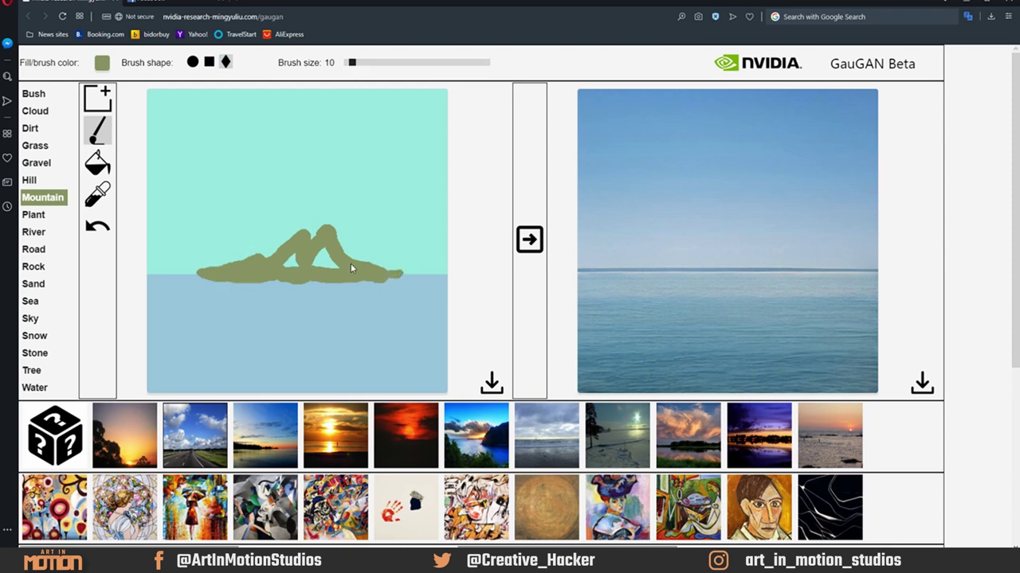
drag(335, 268, 332, 271)
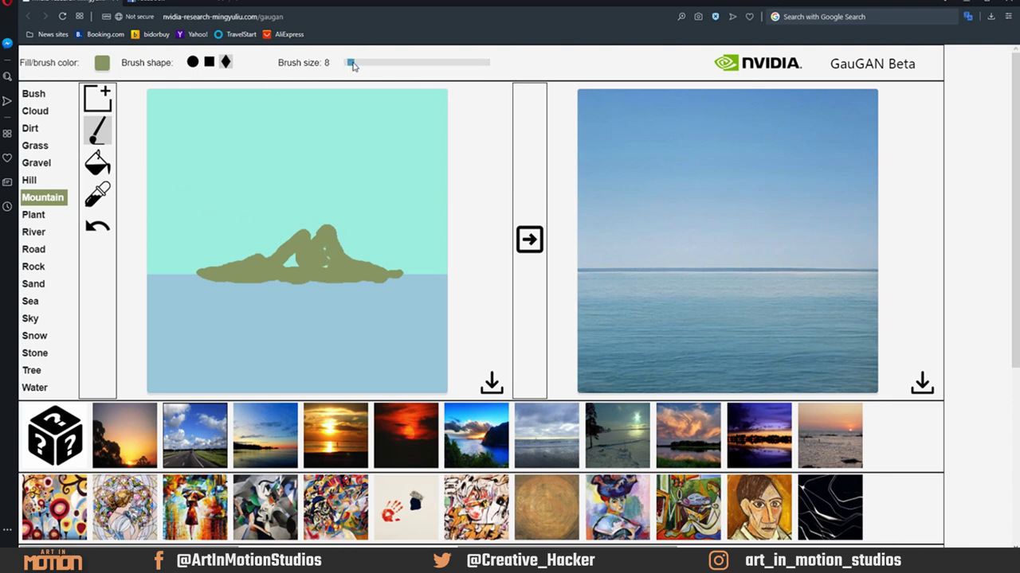
drag(351, 62, 361, 62)
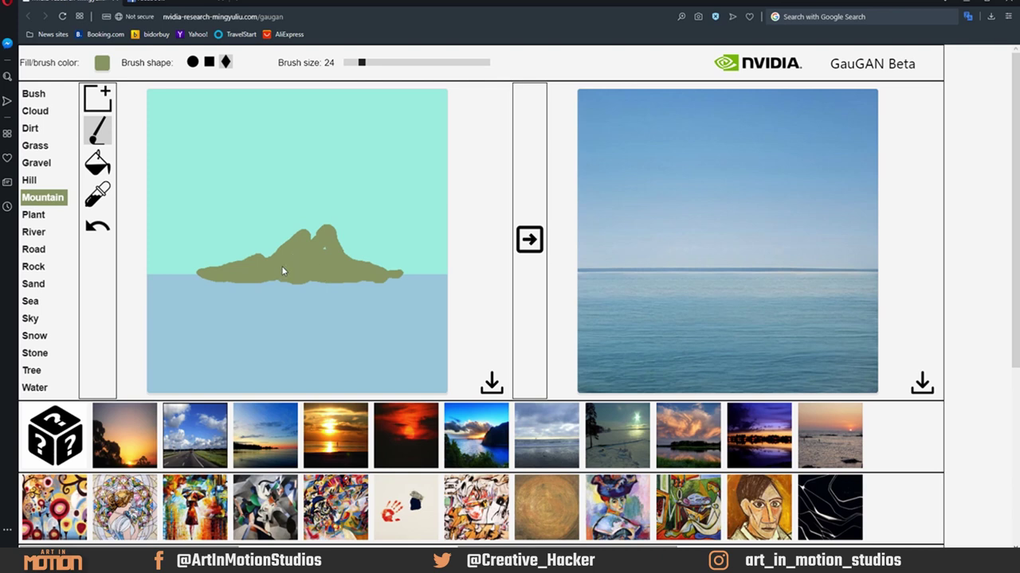
click(529, 239)
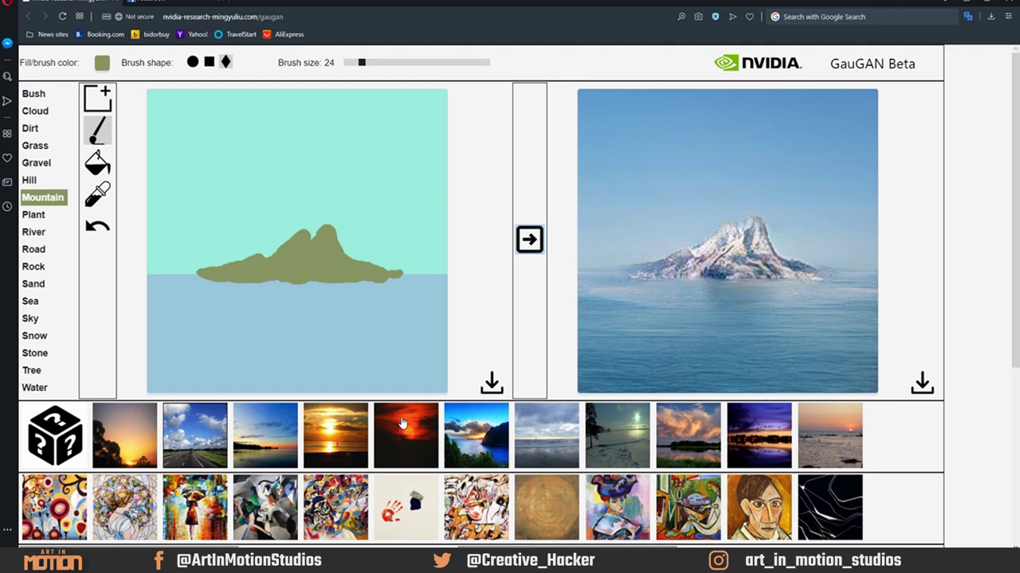
Paint four Cloud bands across the upper and middle sky and render them.
click(31, 112)
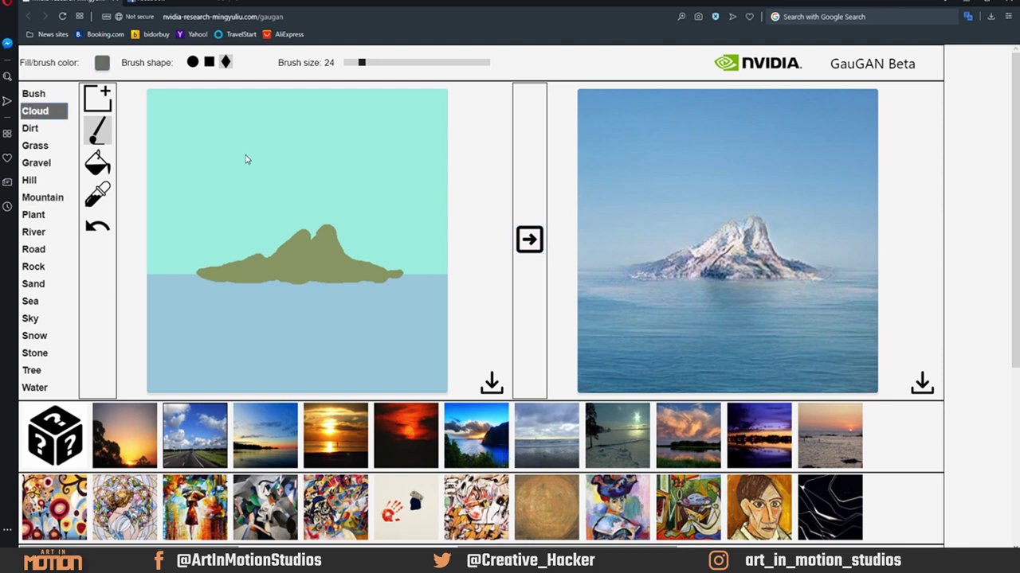
mouse_move(169, 154)
mouse_down()
mouse_move(250, 160)
mouse_move(288, 149)
mouse_up()
drag(239, 191, 438, 188)
drag(156, 217, 271, 222)
drag(347, 166, 440, 159)
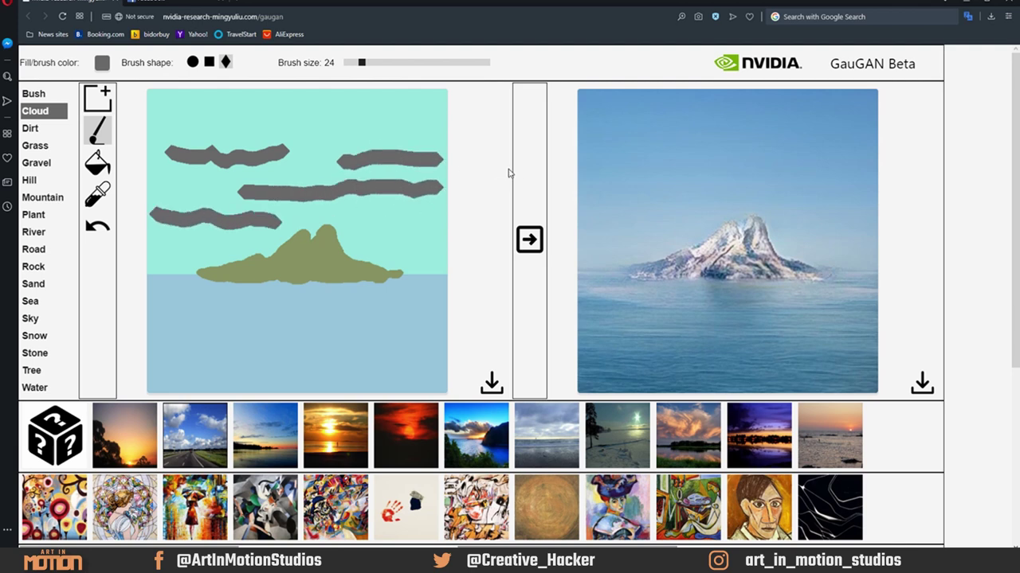
click(530, 241)
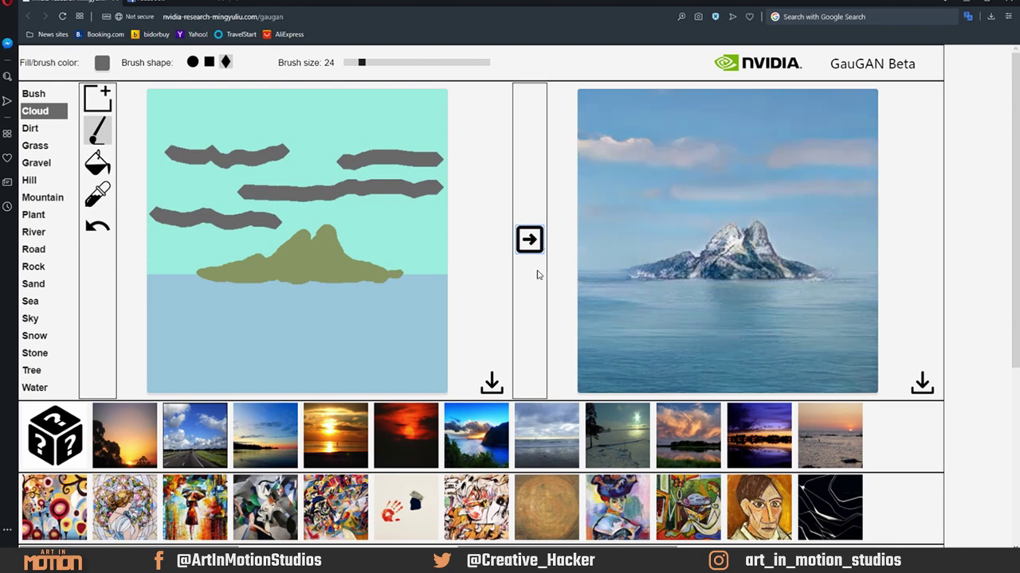
At brush size 10, undo a stray stroke and add thin clouds beside the mountain.
drag(361, 62, 351, 62)
drag(272, 247, 332, 250)
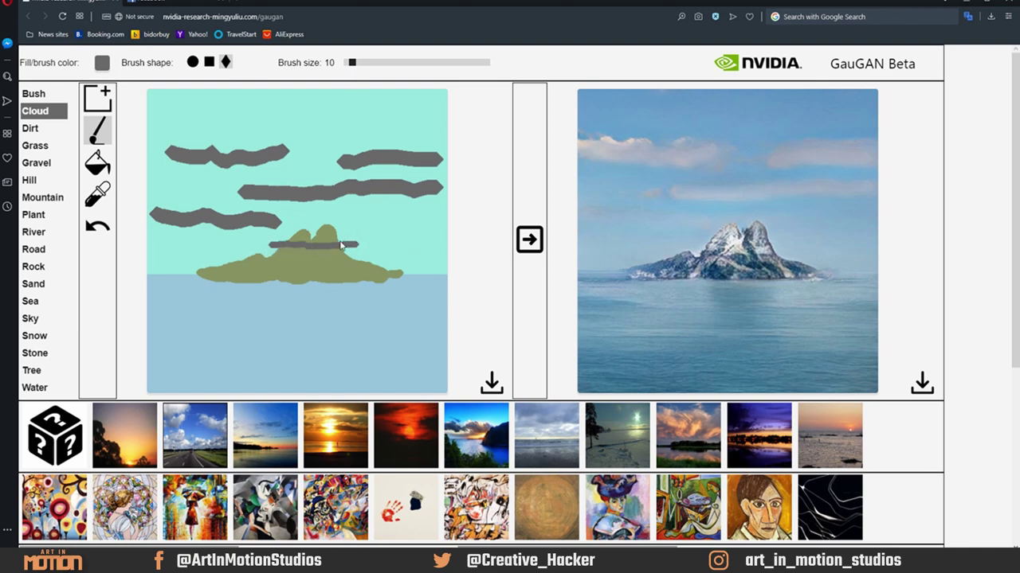
key(ctrl+z)
key(ctrl+z)
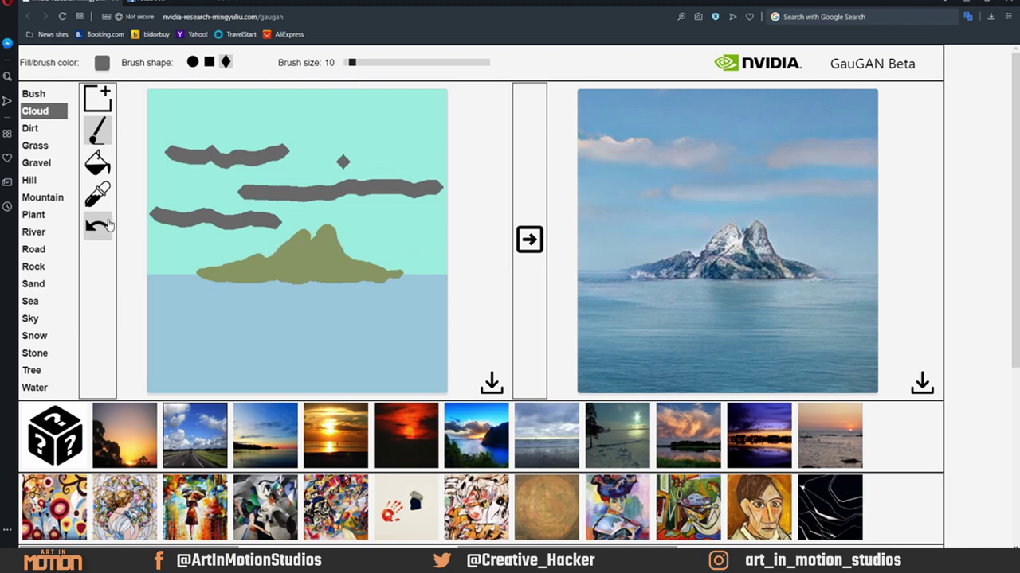
mouse_move(332, 160)
mouse_down()
mouse_move(451, 165)
mouse_move(364, 165)
mouse_up()
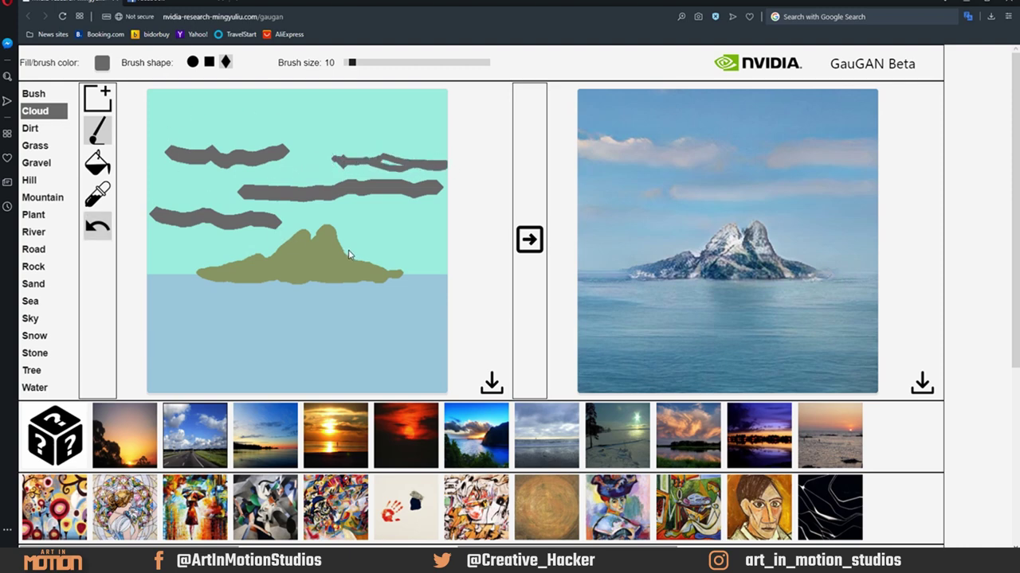
drag(357, 245, 443, 248)
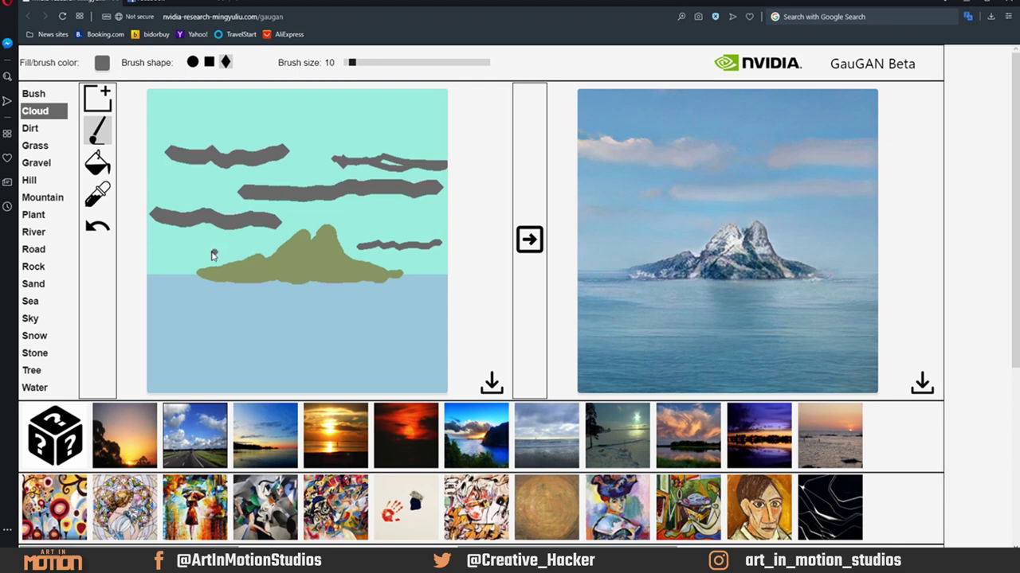
drag(215, 251, 151, 250)
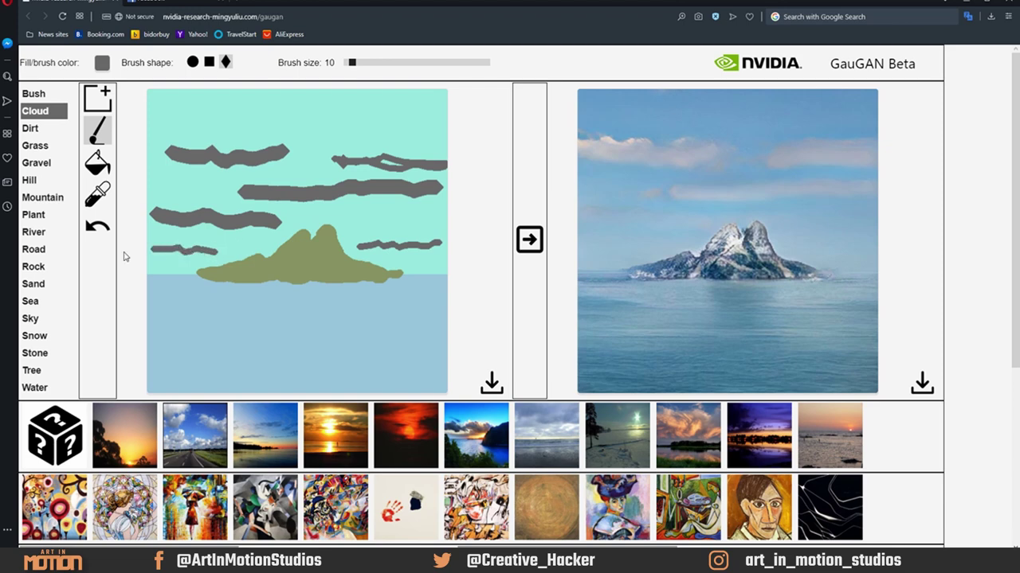
Line the mountain's left and right base with Plant at brush size 6.
click(33, 219)
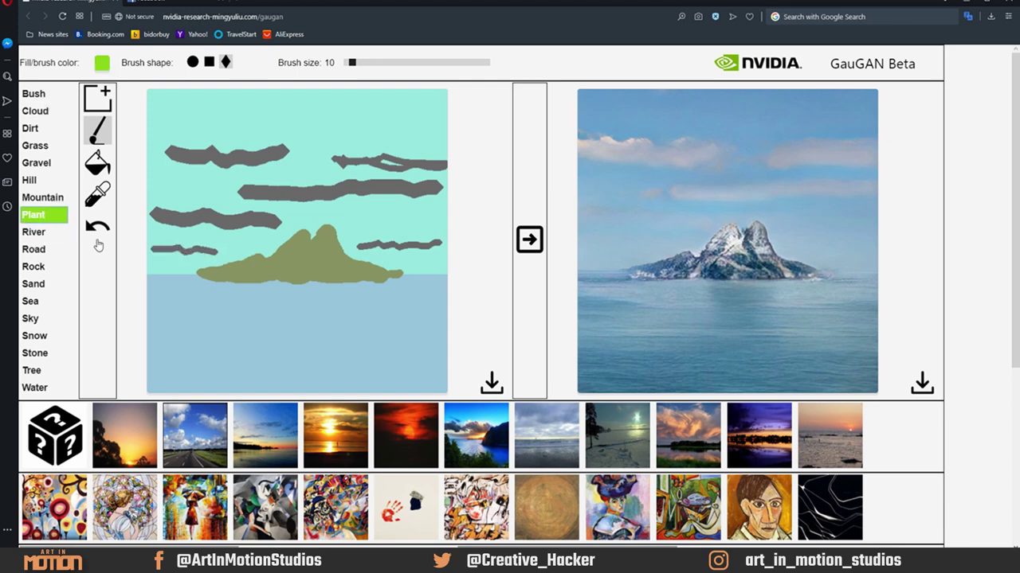
drag(352, 62, 348, 63)
mouse_move(201, 276)
mouse_down()
mouse_move(265, 279)
mouse_move(202, 278)
mouse_up()
mouse_move(353, 280)
mouse_down()
mouse_move(417, 278)
mouse_move(339, 279)
mouse_move(353, 291)
mouse_move(283, 277)
mouse_move(253, 287)
mouse_up()
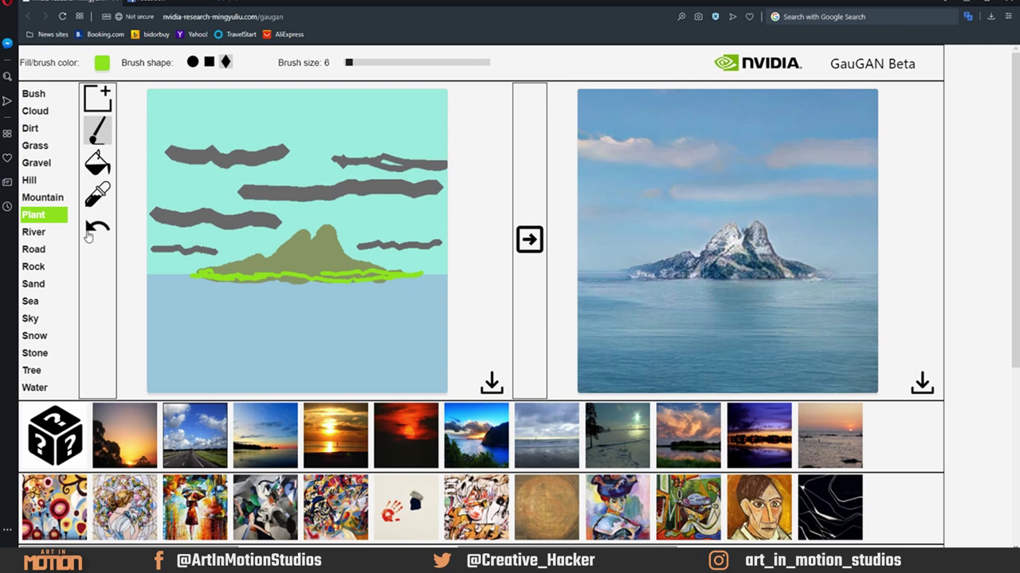
Add Sand along the island's shoreline and Snow on the mountain peaks.
click(44, 284)
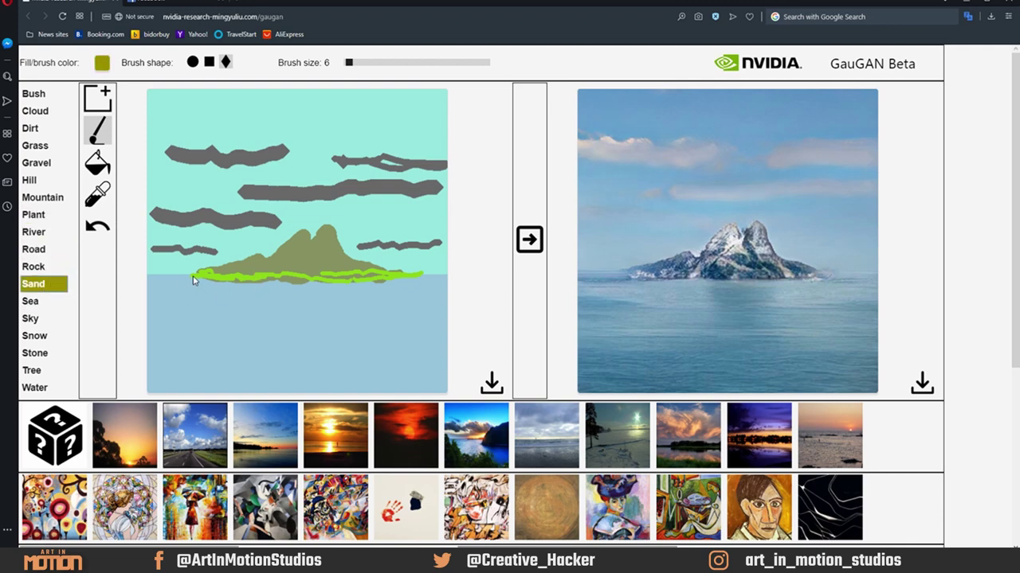
mouse_move(192, 279)
mouse_down()
mouse_move(419, 278)
mouse_move(354, 287)
mouse_up()
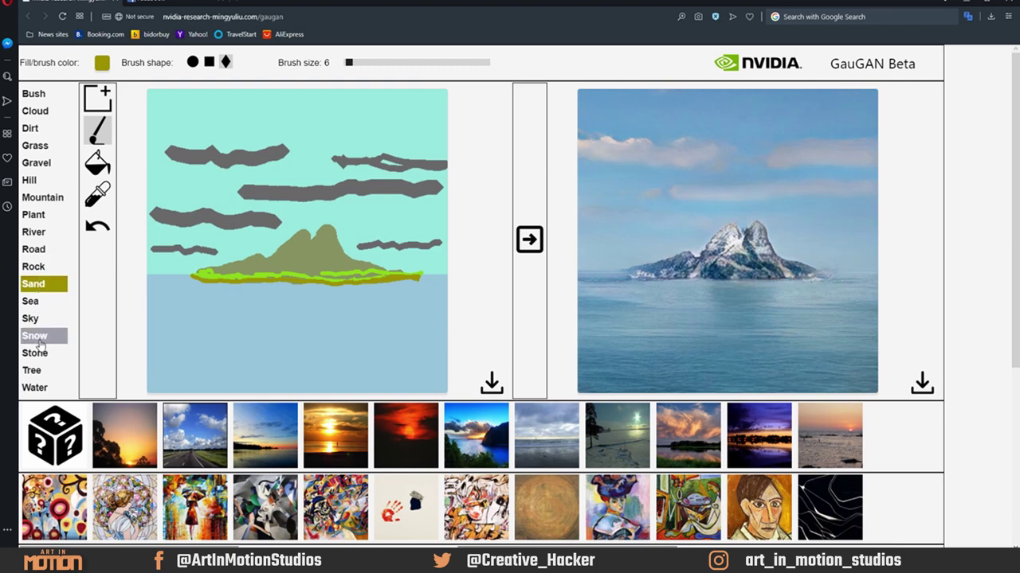
click(36, 338)
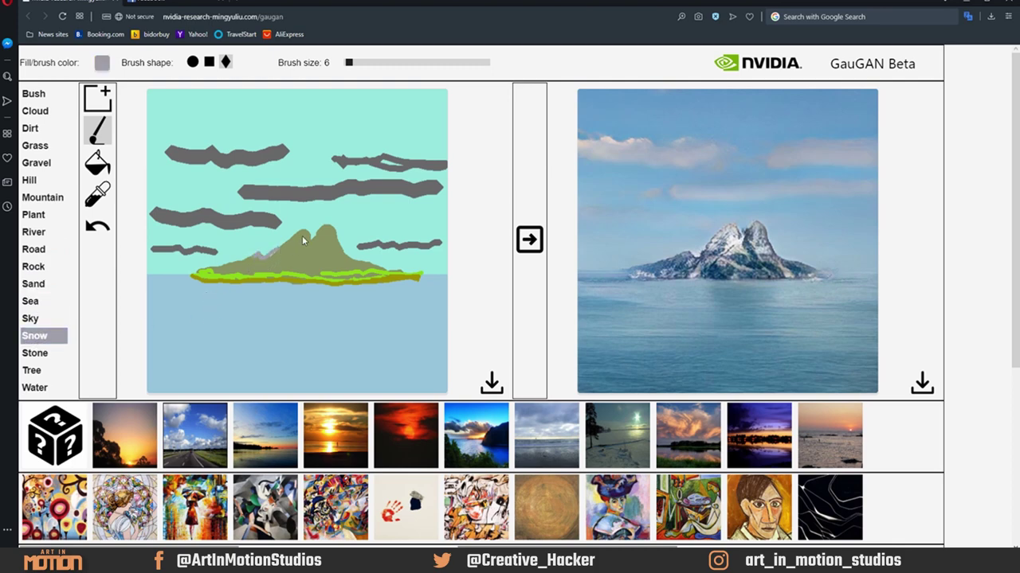
drag(306, 234, 321, 235)
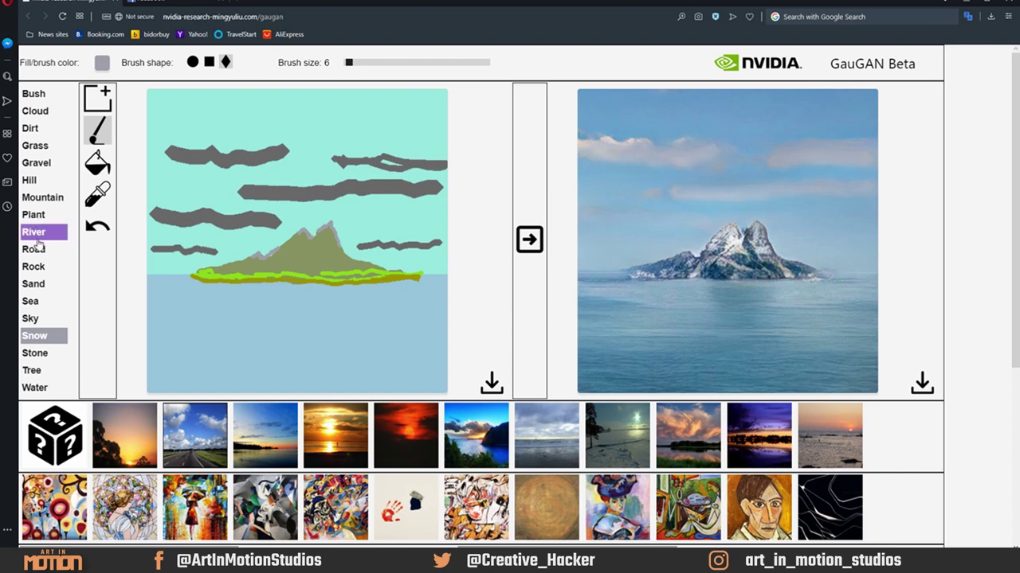
Paint a small Water waterfall beside the left peak and Plant patches on the mountain, then render.
click(35, 388)
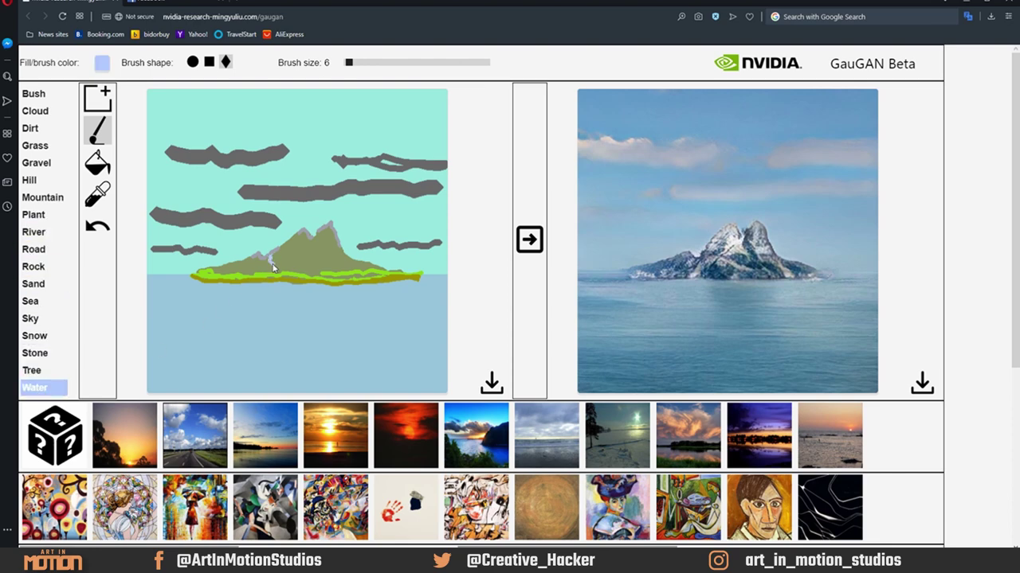
drag(273, 267, 271, 271)
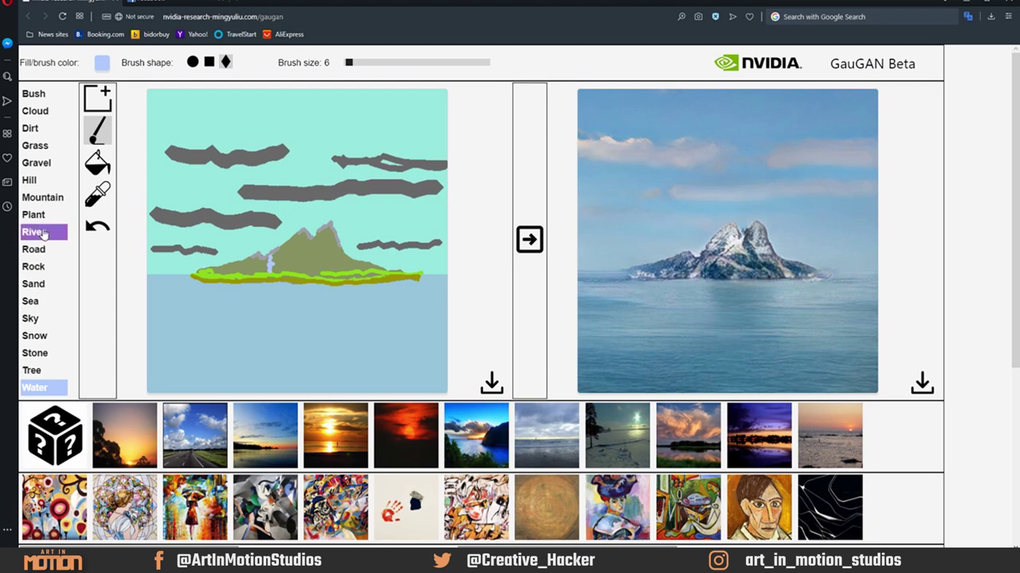
click(33, 214)
drag(276, 258, 278, 260)
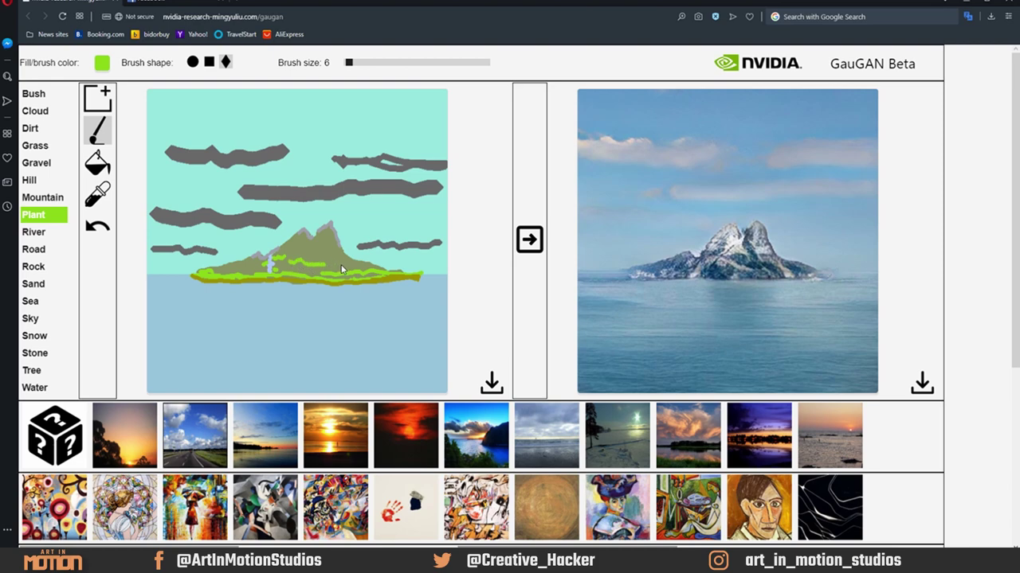
click(530, 240)
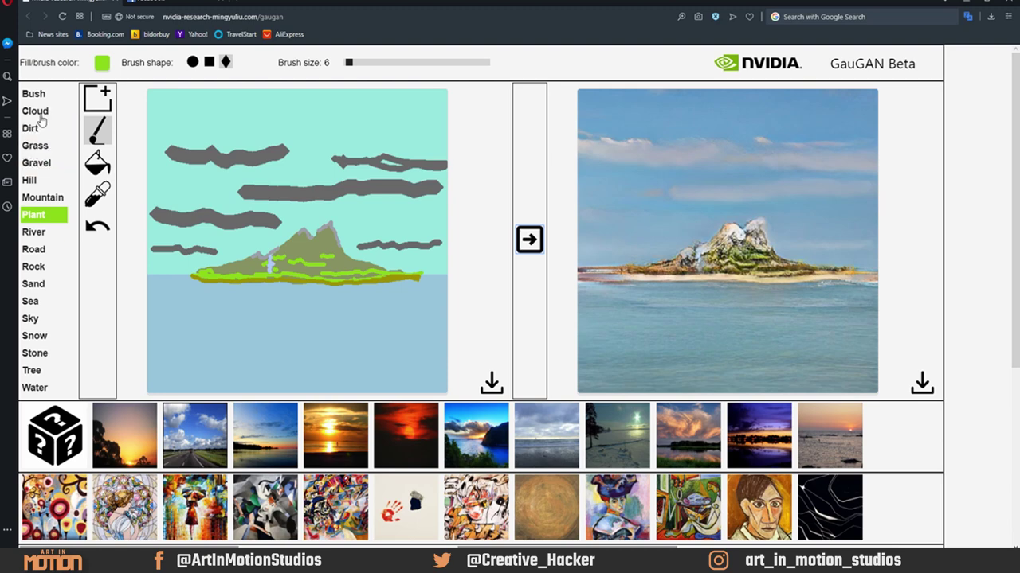
Paint short Cloud strokes around the mountain and a tall trunk to the top, then render.
click(36, 111)
drag(182, 235, 223, 236)
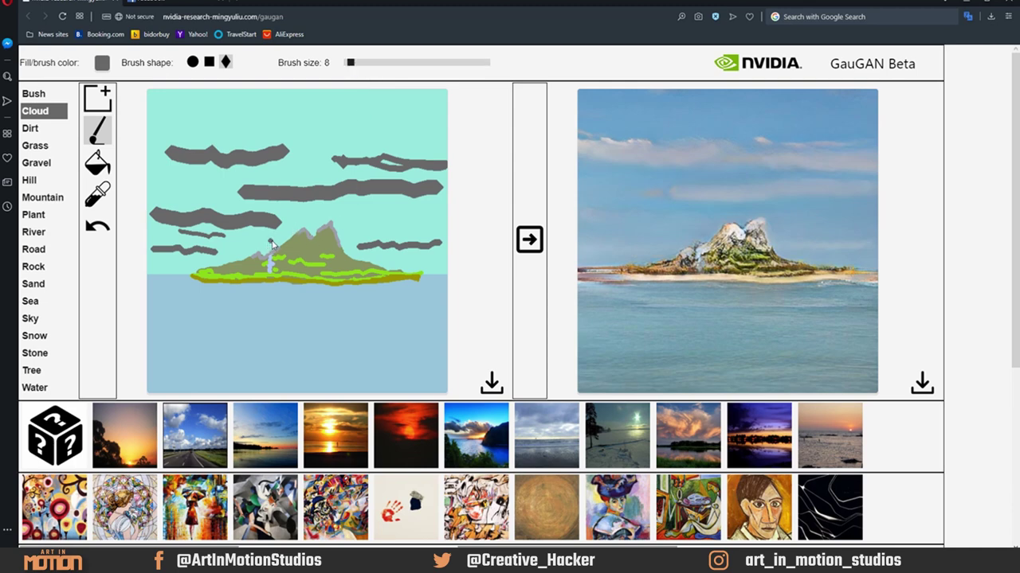
drag(272, 242, 363, 249)
mouse_move(305, 225)
mouse_down()
mouse_move(357, 227)
mouse_move(328, 208)
mouse_move(328, 148)
mouse_move(344, 116)
mouse_move(332, 129)
mouse_move(333, 224)
mouse_move(338, 188)
mouse_move(318, 110)
mouse_move(341, 136)
mouse_move(322, 139)
mouse_move(324, 211)
mouse_move(346, 103)
mouse_up()
click(529, 247)
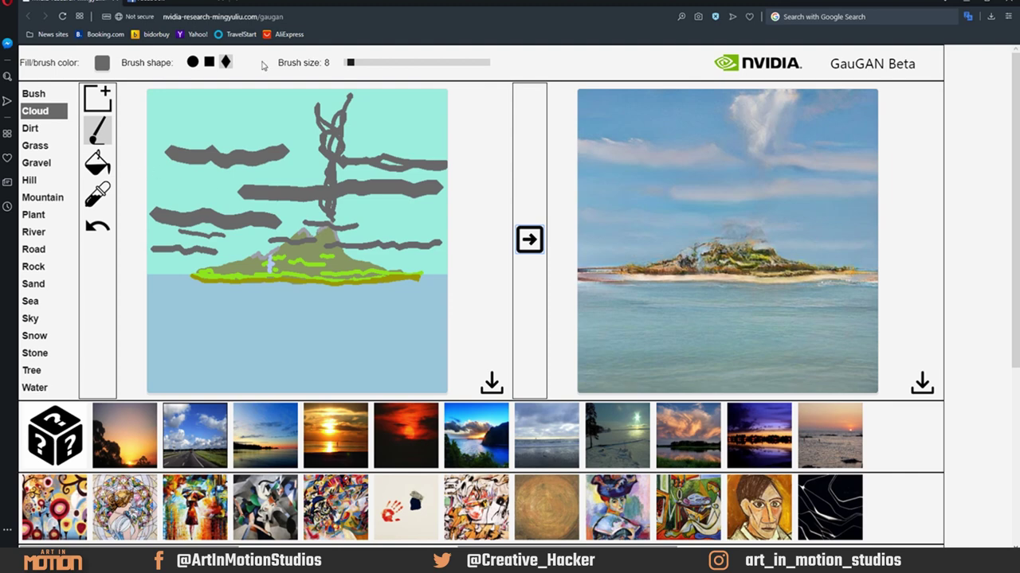
Thicken the cloud trunk at brush size 18 and render it again.
drag(350, 63, 358, 63)
mouse_move(328, 227)
mouse_down()
mouse_move(331, 132)
mouse_move(328, 229)
mouse_up()
drag(314, 153, 312, 125)
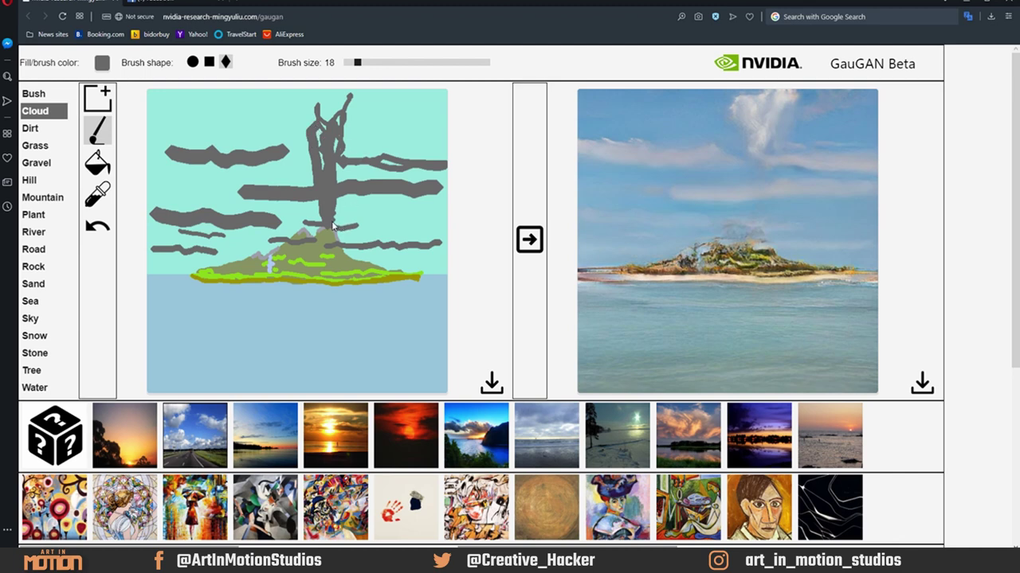
click(528, 242)
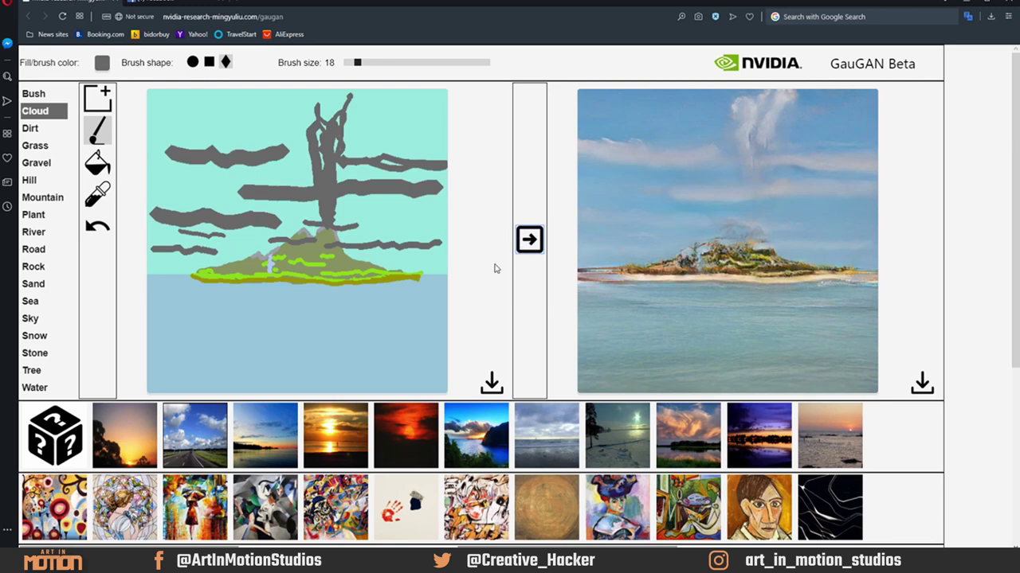
Paint Sky over part of the lower tree trunk and render the drawing.
click(45, 200)
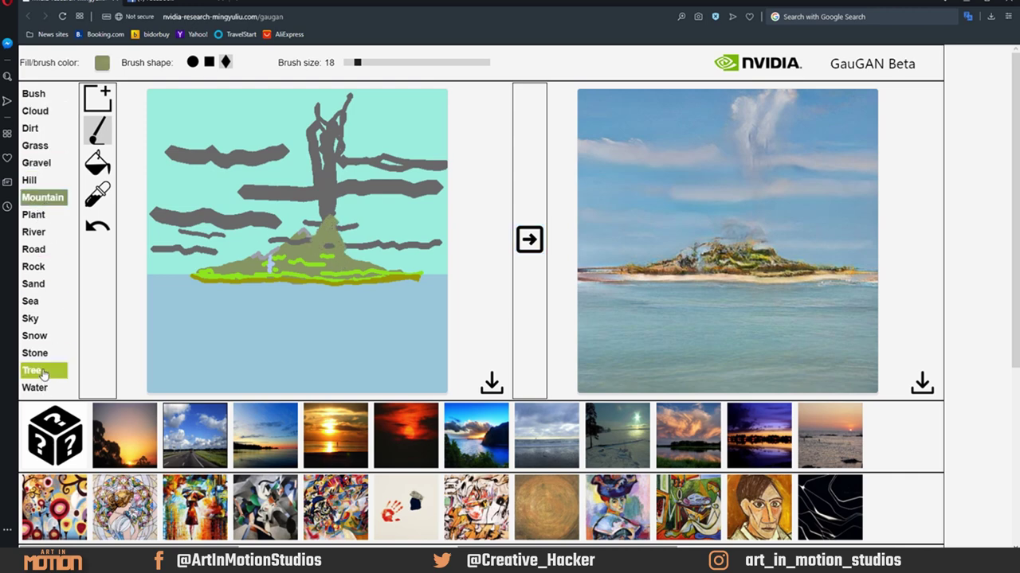
click(32, 318)
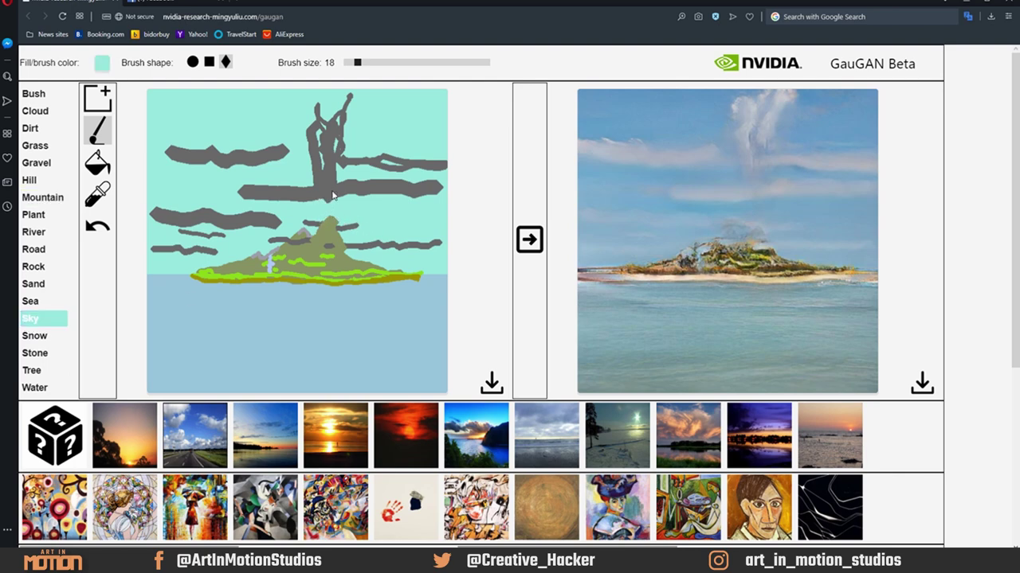
mouse_move(327, 181)
mouse_down()
mouse_move(320, 175)
mouse_move(344, 171)
mouse_move(317, 183)
mouse_up()
click(530, 239)
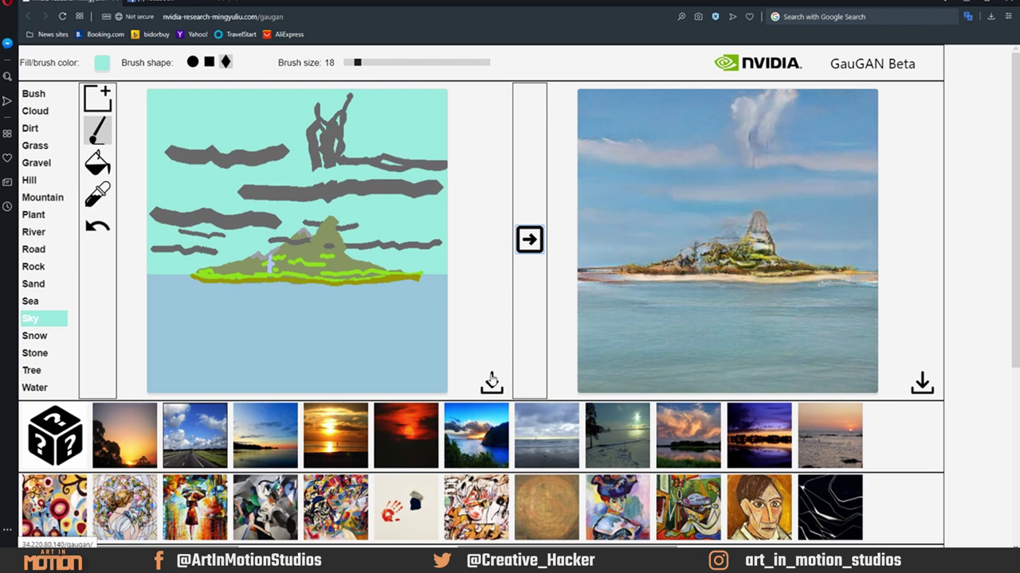
Undo the stray marks near the mountain peak and render again.
mouse_move(306, 245)
mouse_down()
mouse_move(296, 243)
mouse_move(324, 253)
mouse_up()
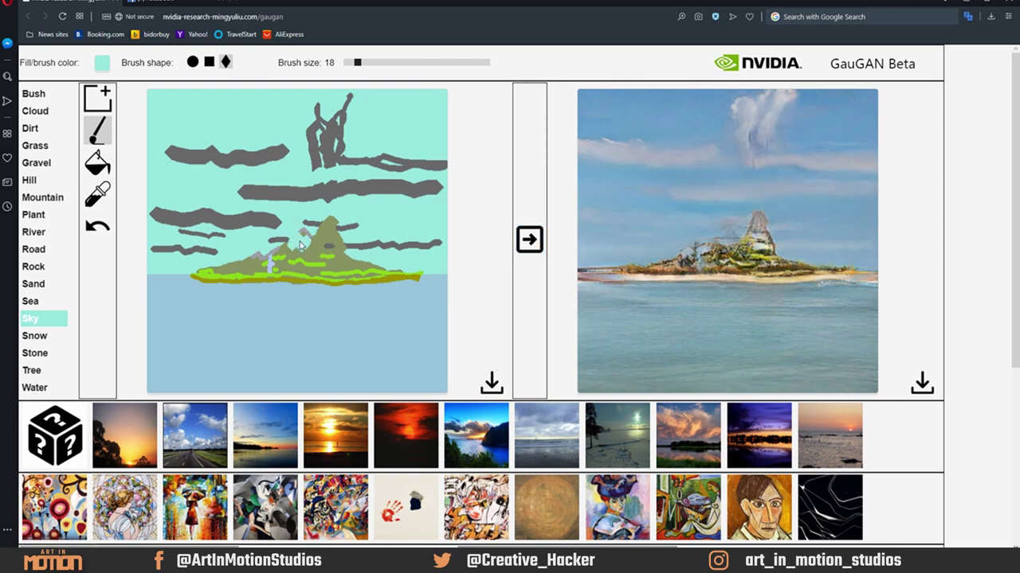
key(ctrl+z)
click(529, 240)
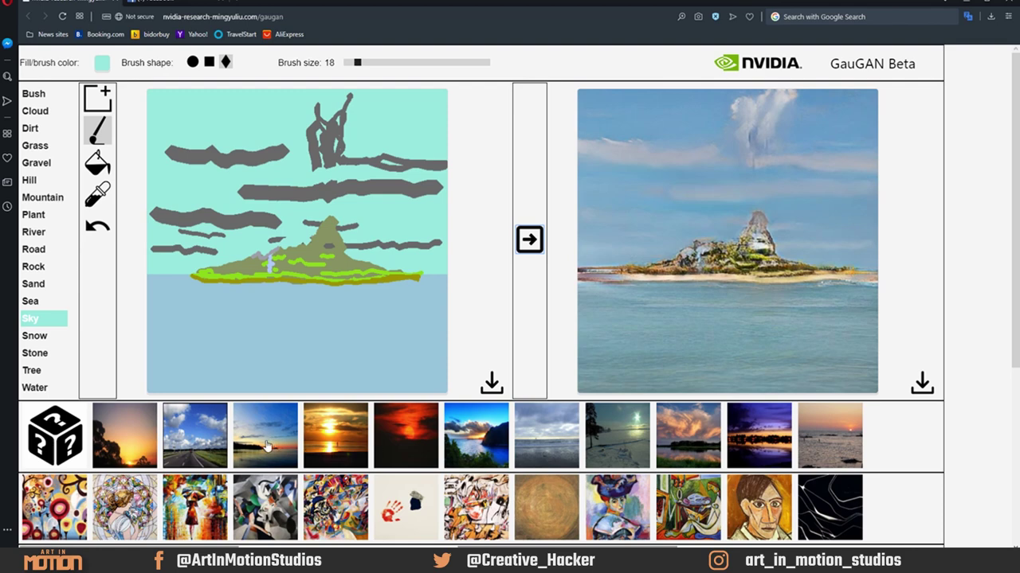
Try the cloudy road, orange sunset, purple sunset and blue-pink painting styles, ending with the first artwork.
click(195, 448)
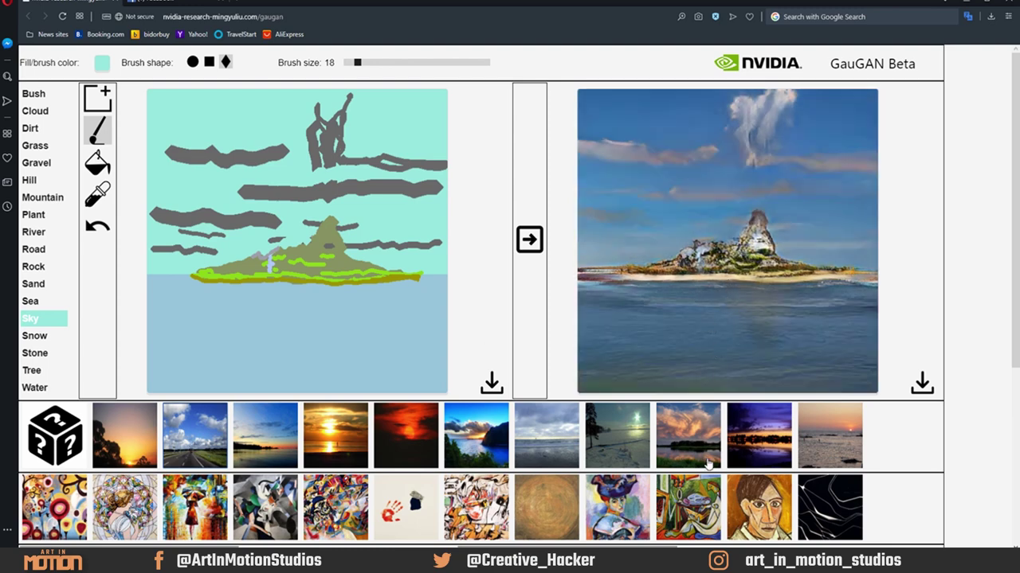
click(277, 438)
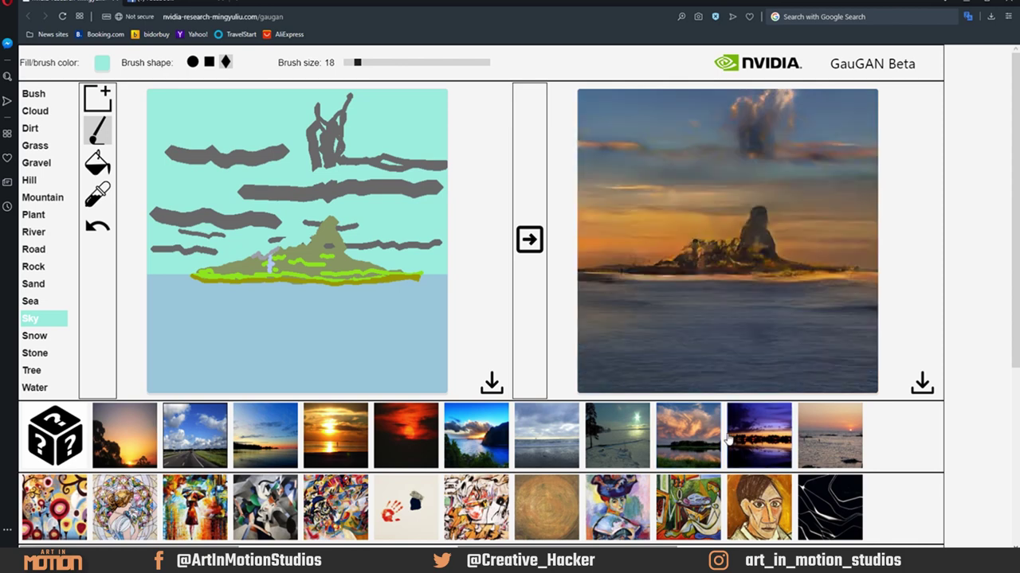
click(727, 437)
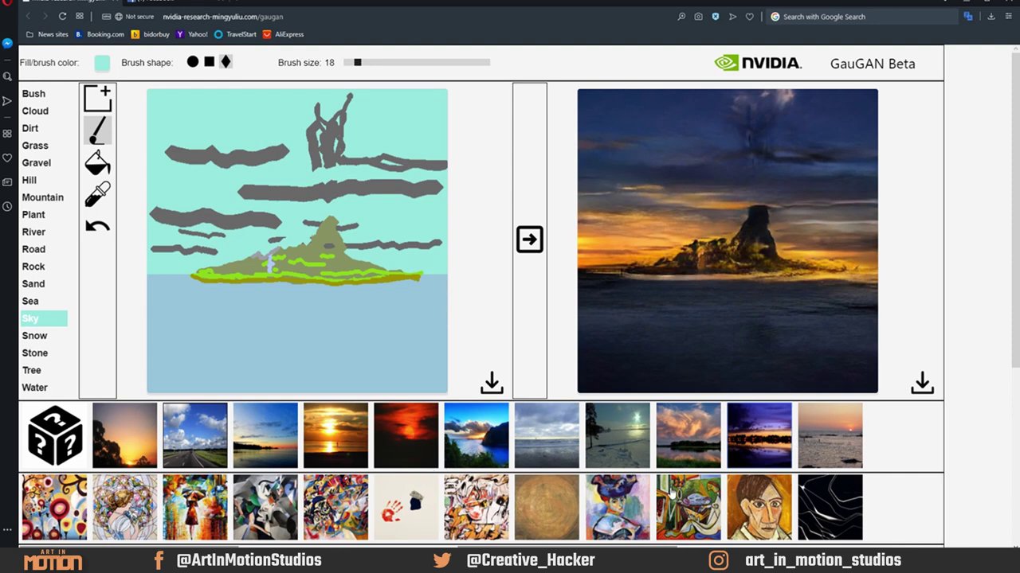
click(599, 508)
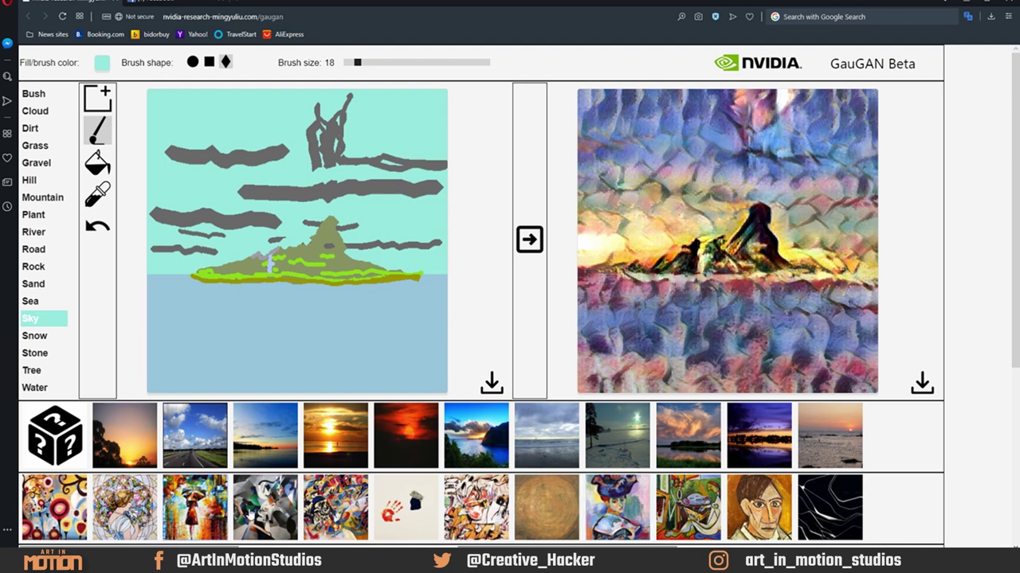
click(59, 521)
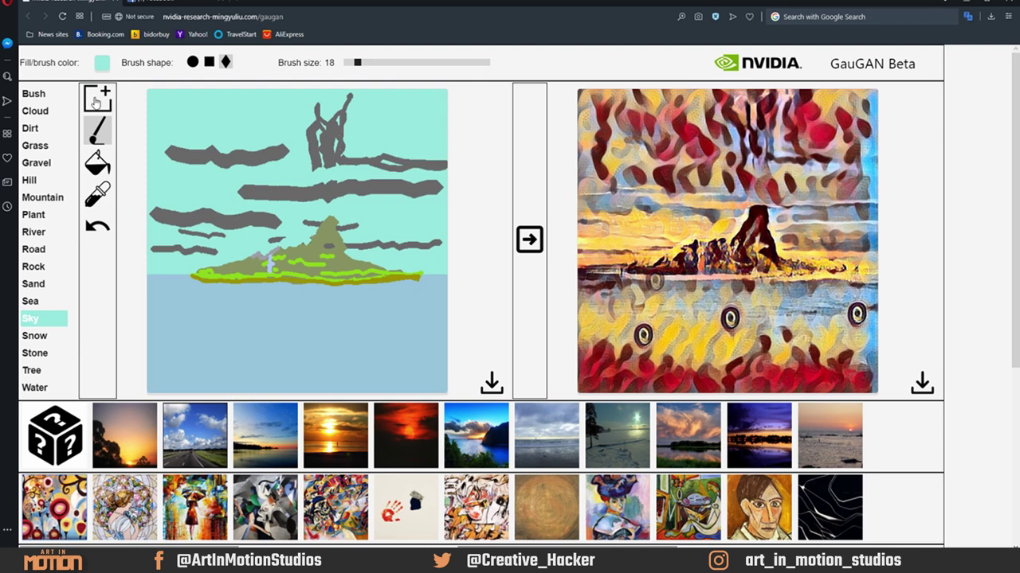
On a new canvas, paint a wide Rock band across the horizon at brush size 72 and render it.
click(95, 102)
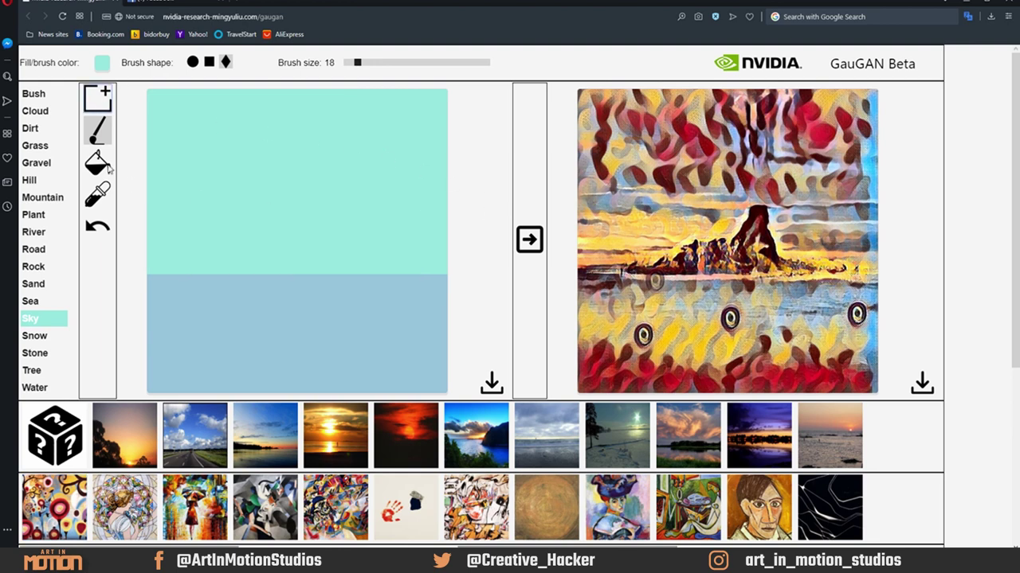
click(530, 239)
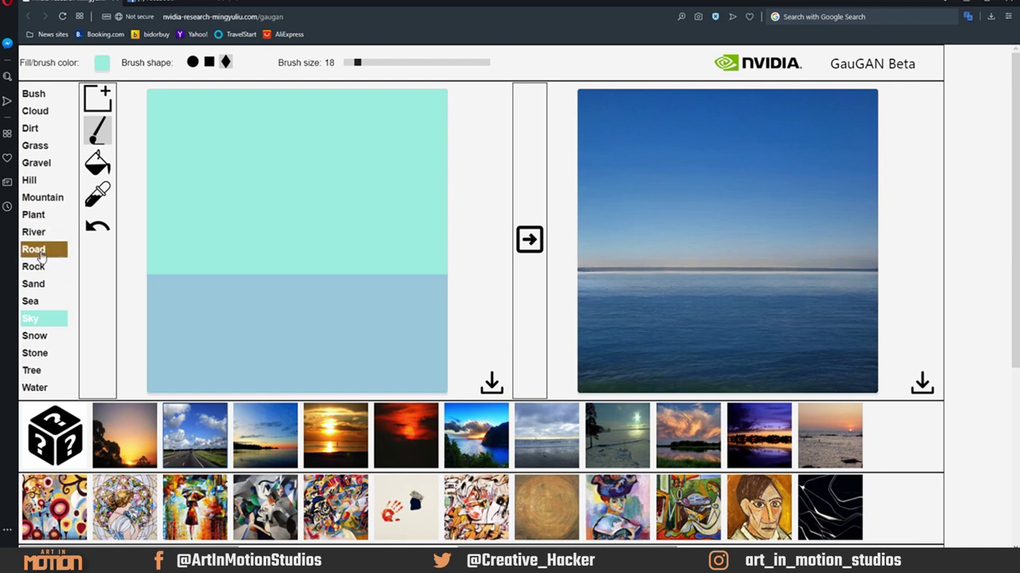
click(36, 266)
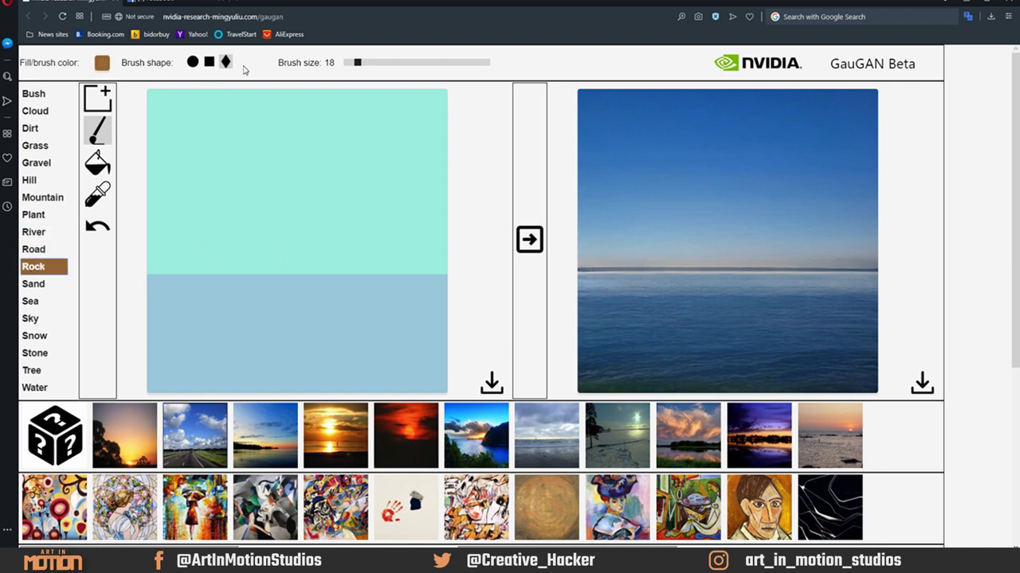
click(105, 137)
drag(146, 274, 236, 260)
drag(358, 62, 395, 62)
mouse_move(169, 271)
mouse_down()
mouse_move(452, 263)
mouse_move(407, 248)
mouse_move(272, 240)
mouse_move(200, 247)
mouse_move(123, 279)
mouse_up()
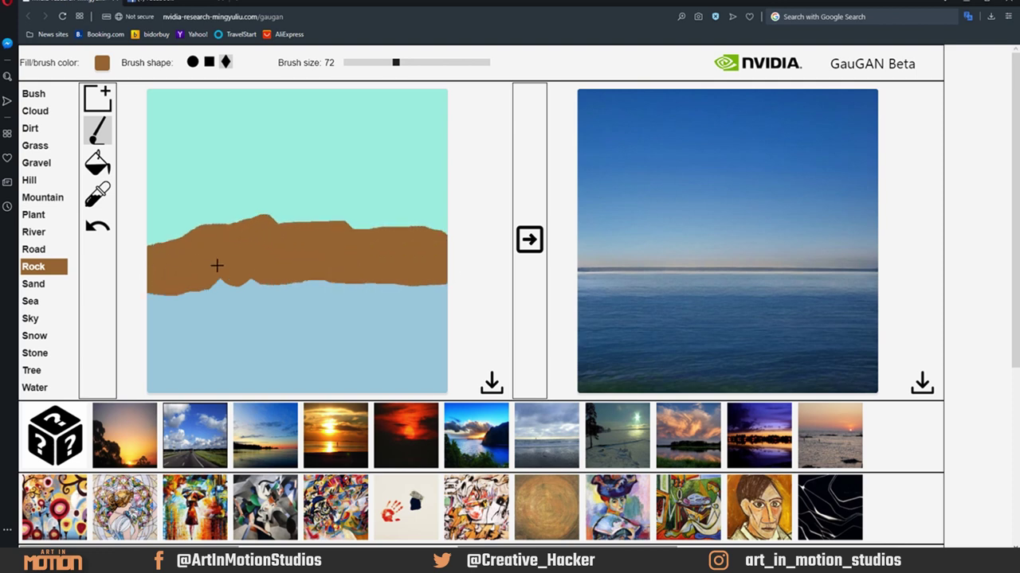
drag(219, 265, 488, 263)
click(532, 245)
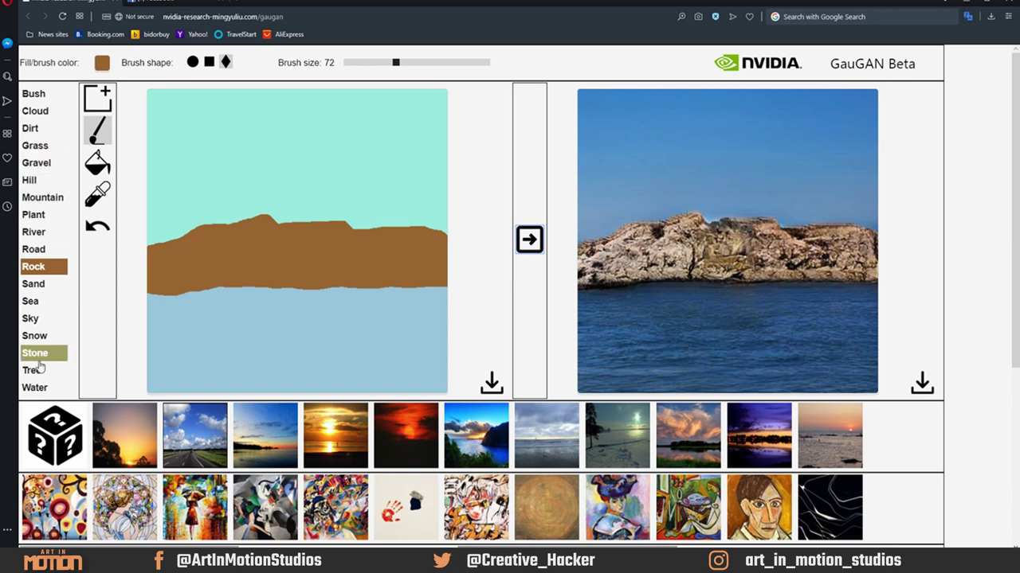
Paint a size-28 Water waterfall through the rock and a Mountain ridge along its top, then render.
click(32, 389)
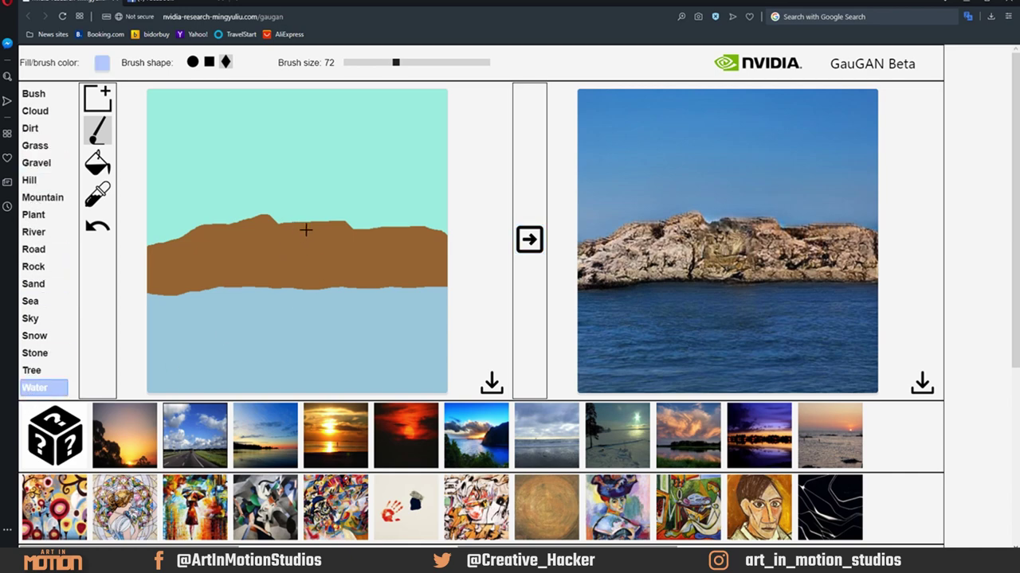
drag(379, 63, 365, 63)
drag(316, 226, 313, 291)
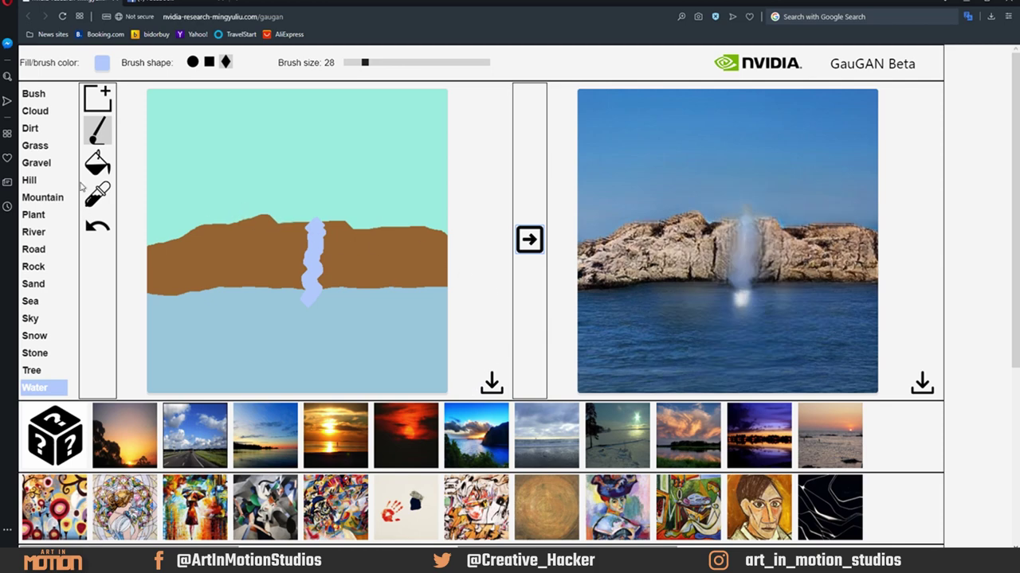
click(45, 197)
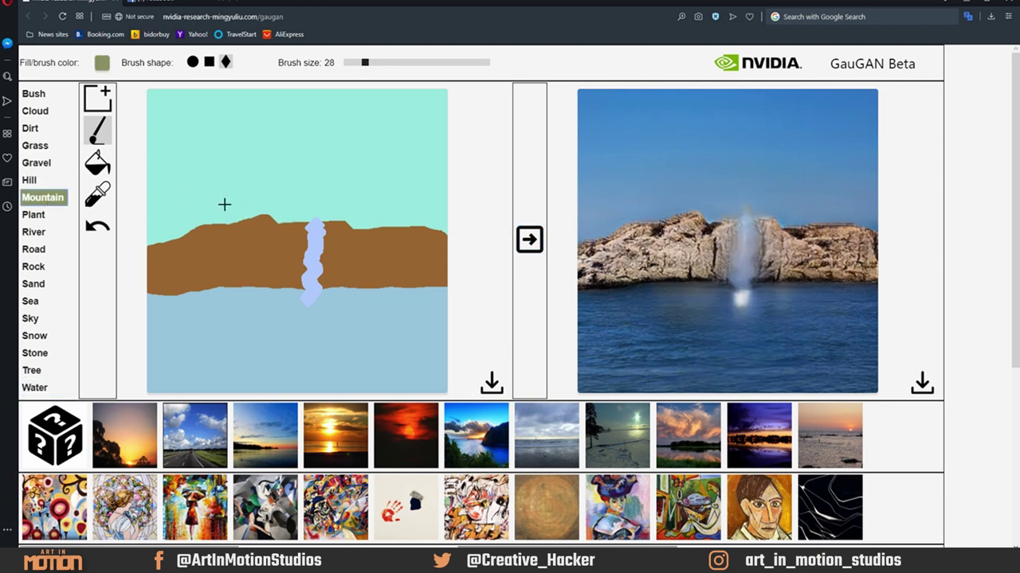
mouse_move(156, 242)
mouse_down()
mouse_move(257, 208)
mouse_move(464, 239)
mouse_up()
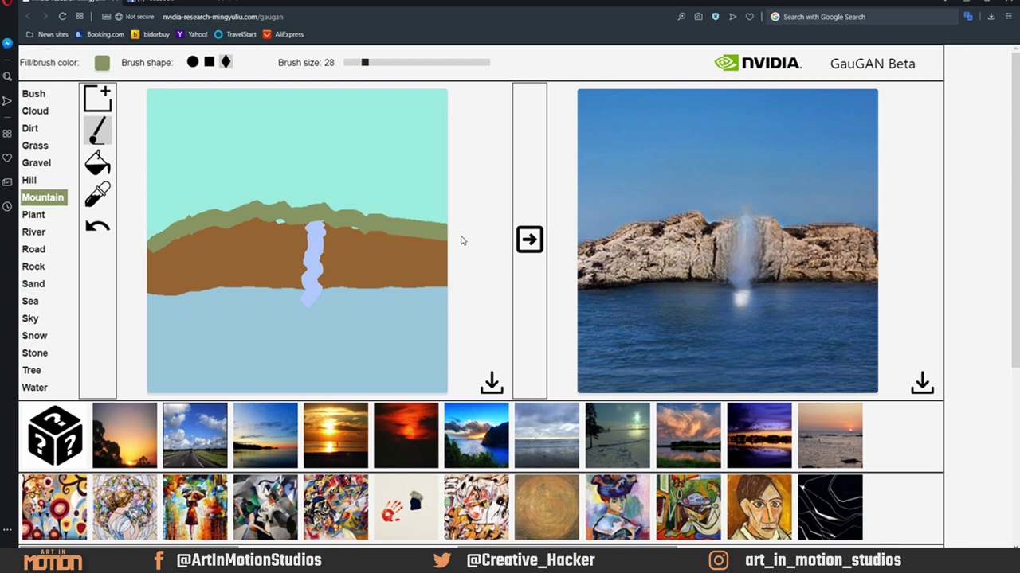
click(522, 245)
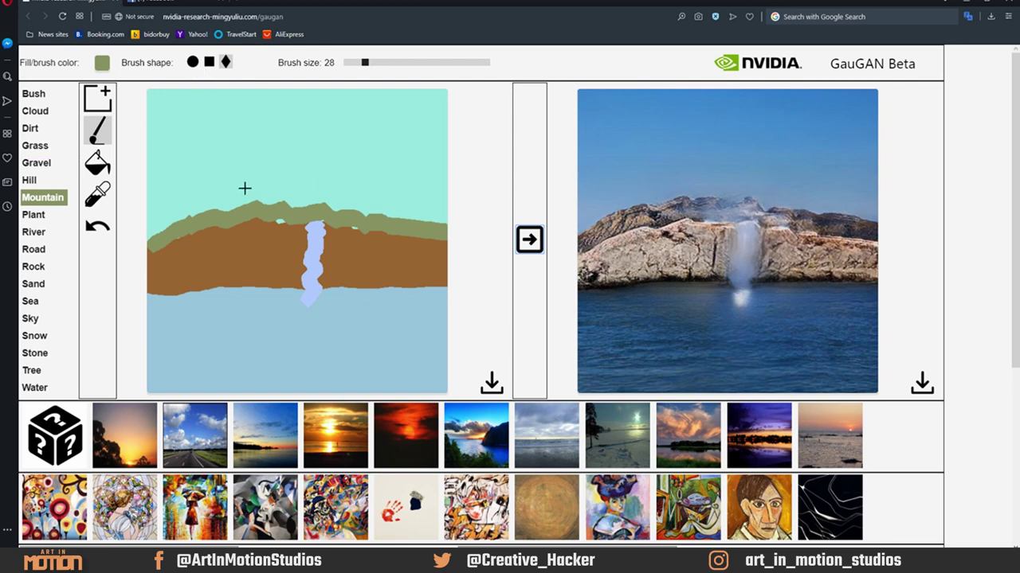
Start a fresh canvas, paint a jagged Rock ridge along the horizon, and render it.
click(99, 97)
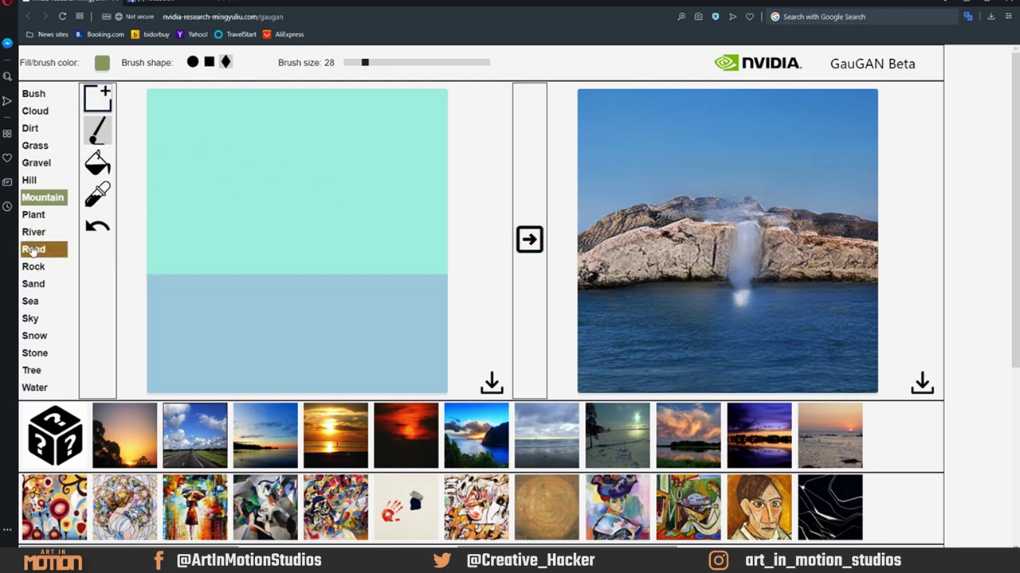
click(32, 267)
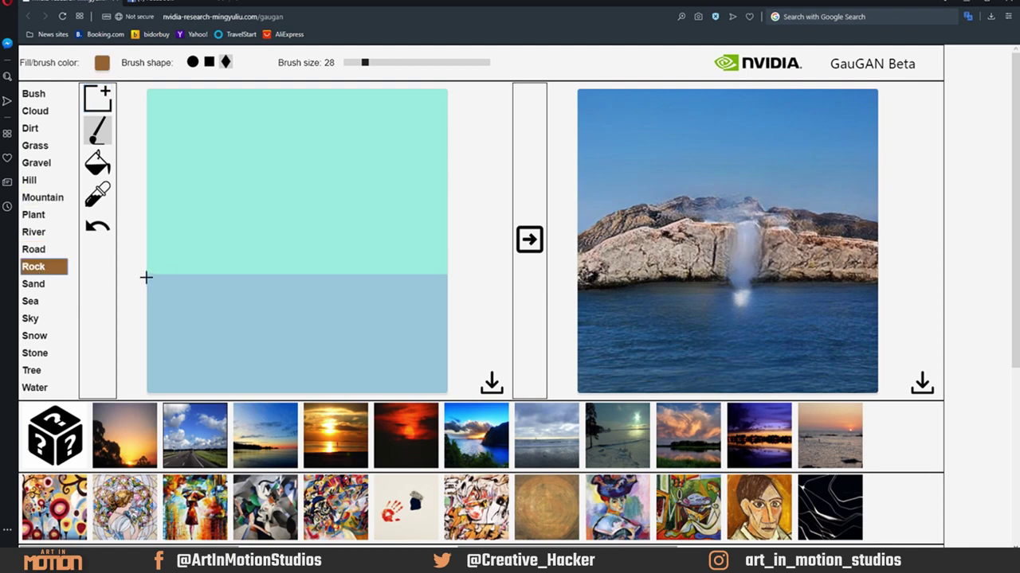
mouse_move(146, 277)
mouse_down()
mouse_move(444, 272)
mouse_move(362, 260)
mouse_move(360, 217)
mouse_move(356, 265)
mouse_move(323, 248)
mouse_move(306, 261)
mouse_move(324, 250)
mouse_move(348, 262)
mouse_move(319, 233)
mouse_move(298, 263)
mouse_move(275, 261)
mouse_move(281, 229)
mouse_move(288, 268)
mouse_move(254, 250)
mouse_move(189, 255)
mouse_move(186, 244)
mouse_move(240, 232)
mouse_move(274, 262)
mouse_move(453, 247)
mouse_up()
click(529, 239)
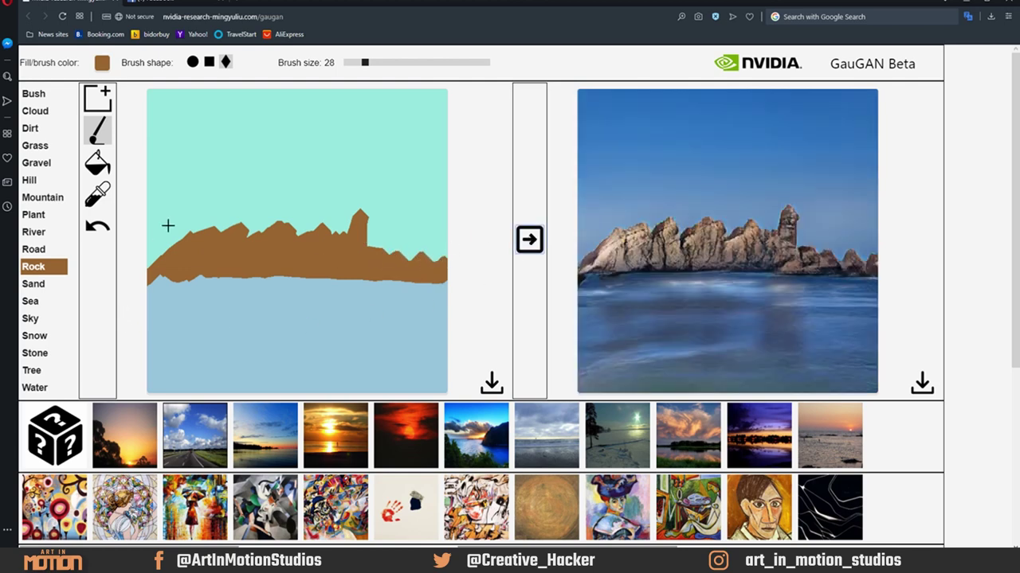
Paint a thin Water waterfall down the rock at brush size 12, spreading water at its base.
click(36, 388)
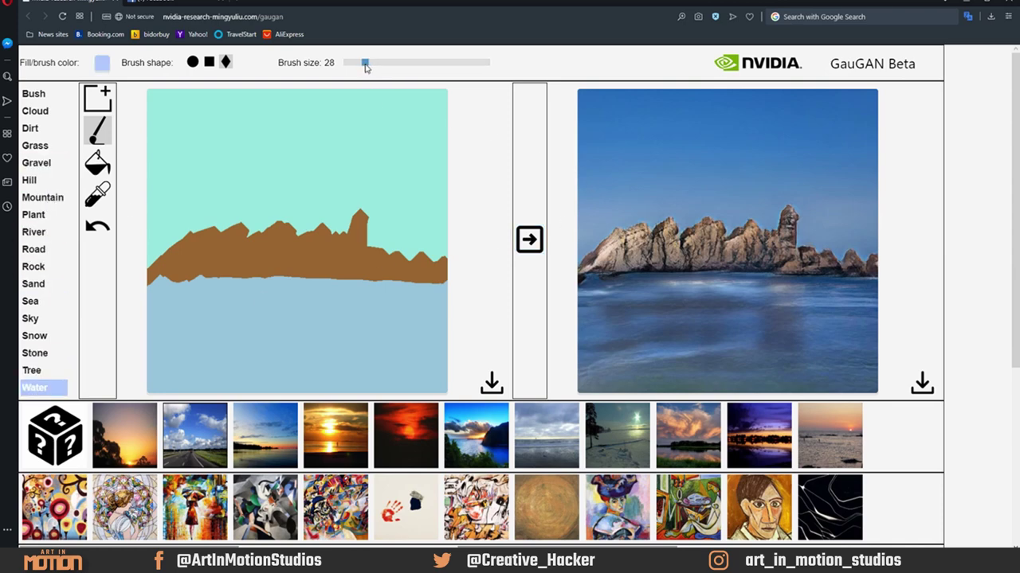
drag(366, 63, 355, 71)
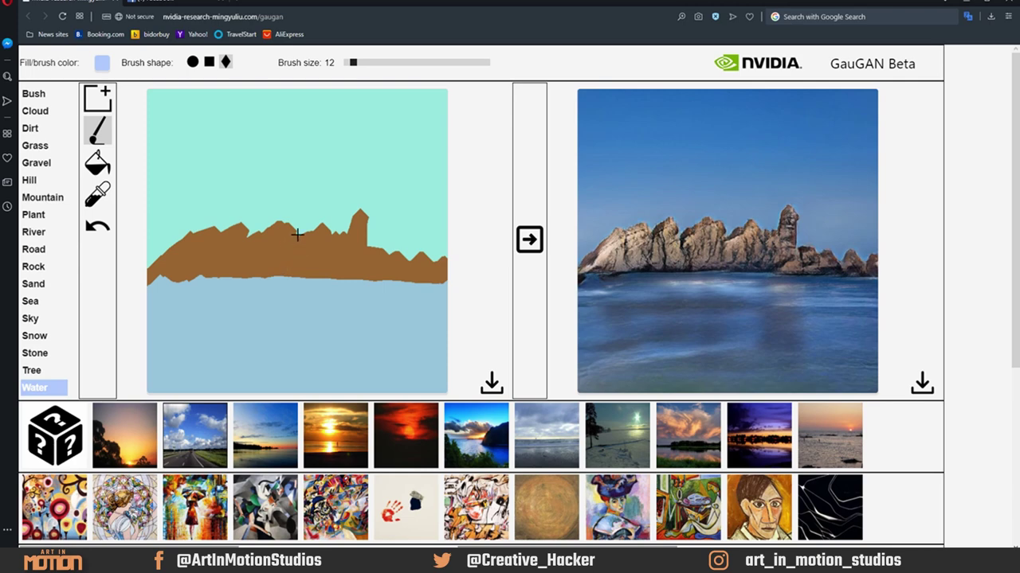
drag(297, 234, 284, 273)
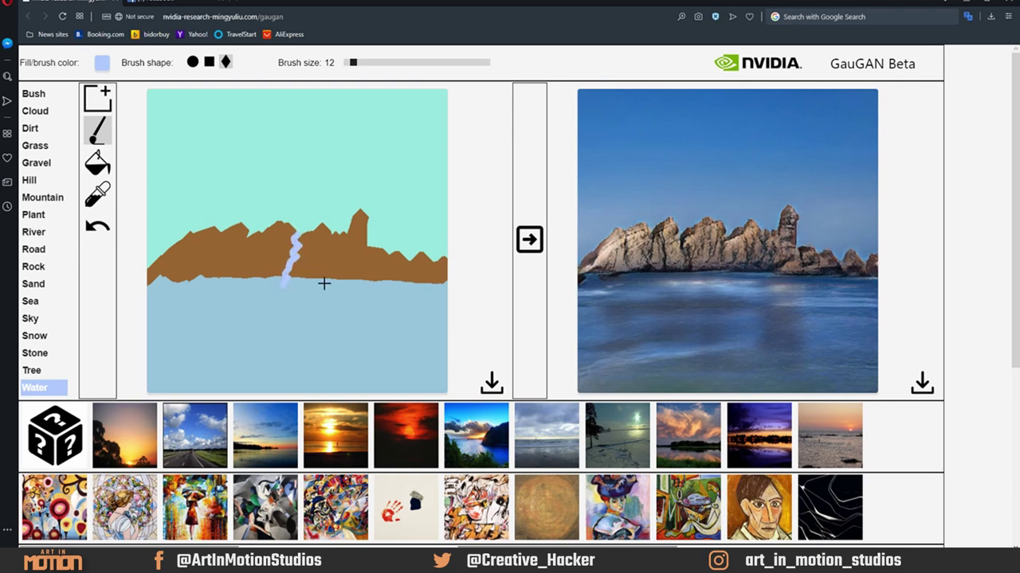
click(530, 249)
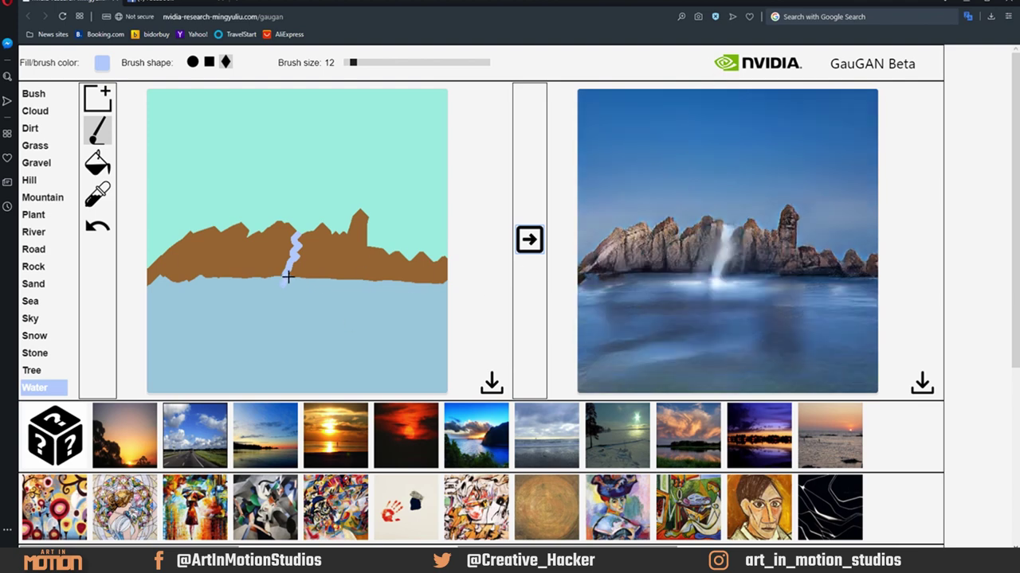
mouse_move(284, 275)
mouse_down()
mouse_move(308, 287)
mouse_move(268, 283)
mouse_up()
Reshape the rock slope right of the tall peak, add Tree patches on both peaks, and render.
click(48, 267)
drag(355, 223, 381, 255)
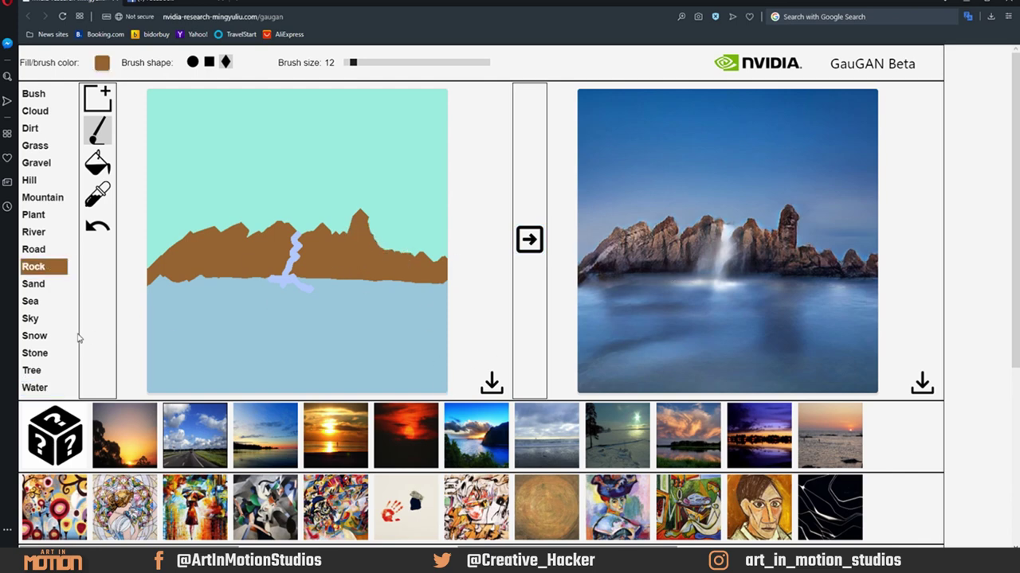
click(36, 370)
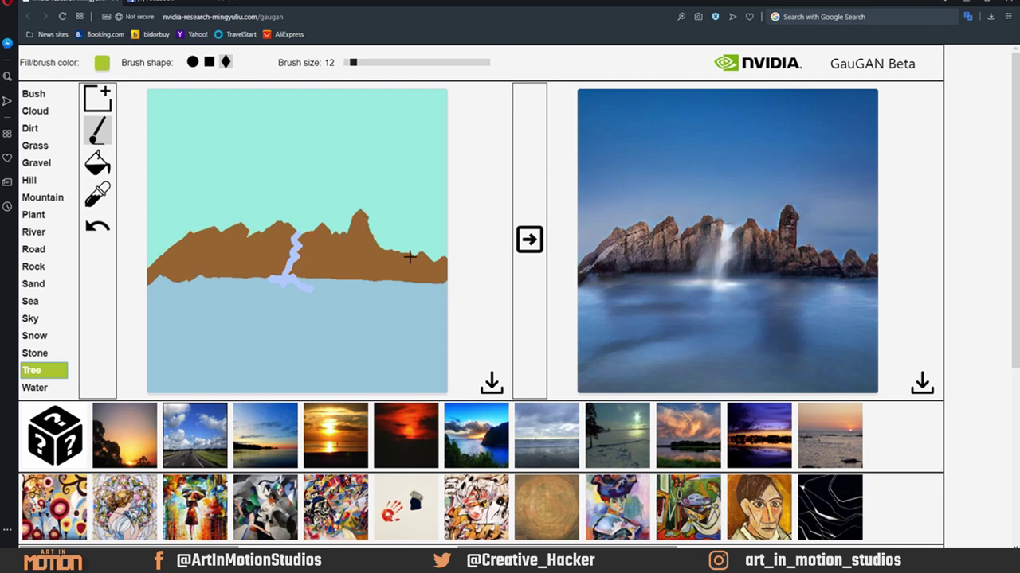
mouse_move(412, 251)
mouse_down()
mouse_move(403, 239)
mouse_move(376, 245)
mouse_up()
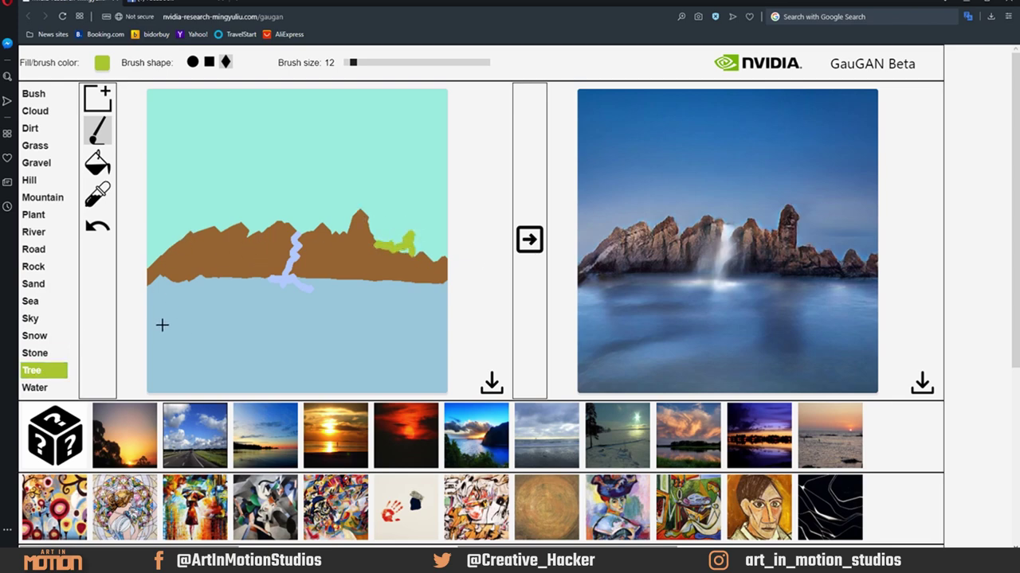
mouse_move(224, 228)
mouse_down()
mouse_move(186, 238)
mouse_move(199, 204)
mouse_move(226, 229)
mouse_up()
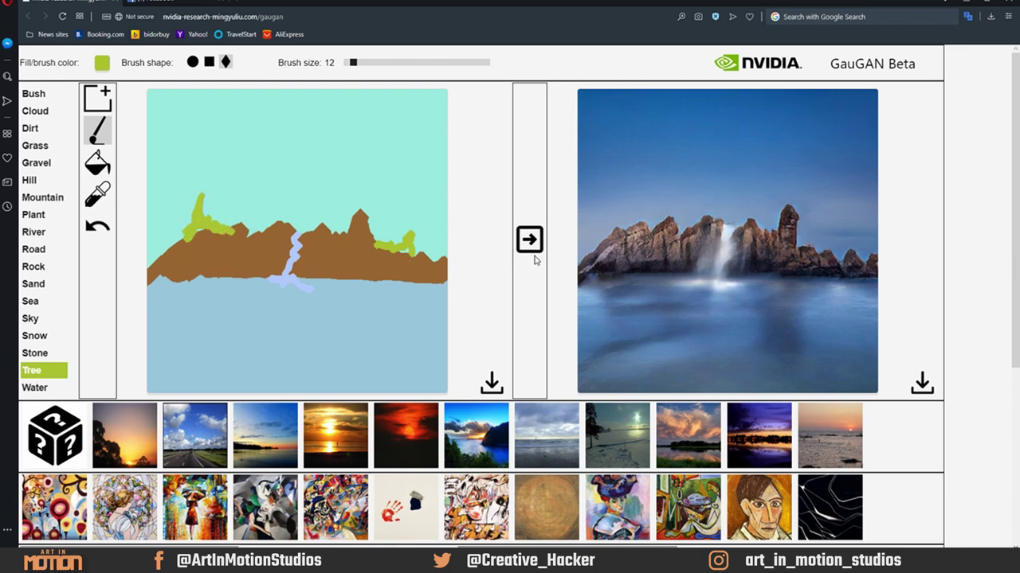
click(536, 249)
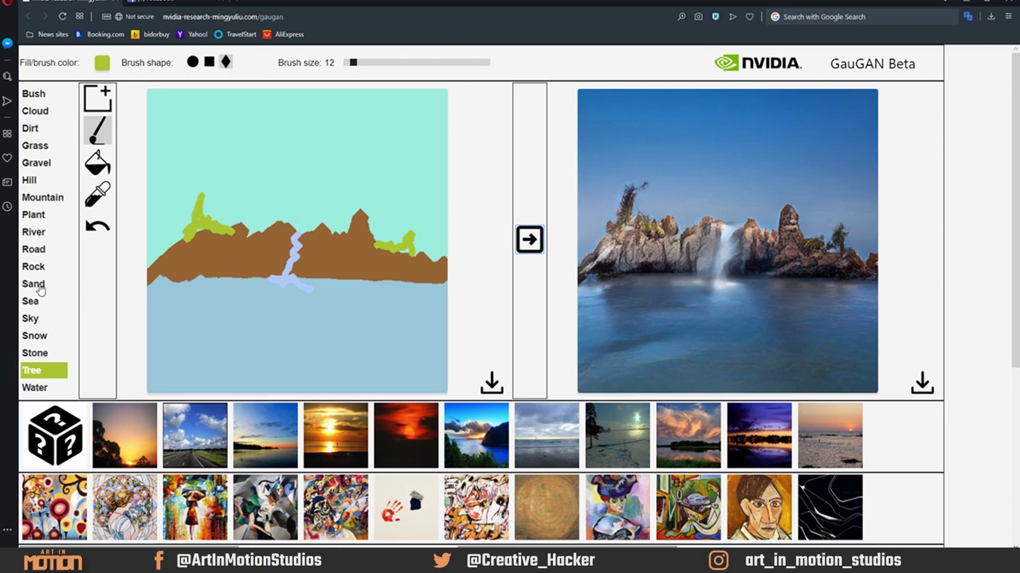
Paint Sand along the left and right shorelines with brush size 26, then regenerate the image.
click(38, 285)
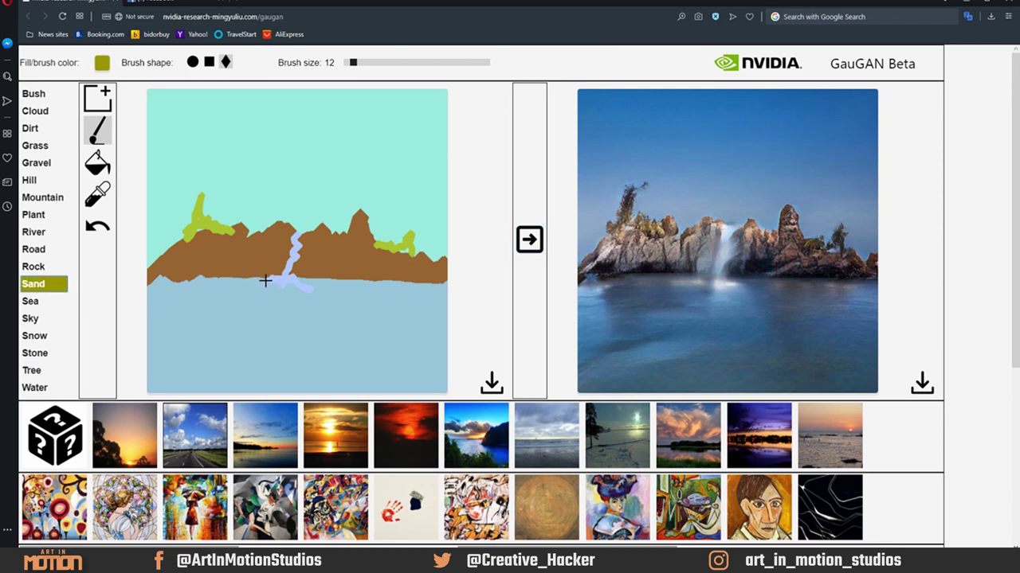
mouse_move(233, 278)
mouse_down()
mouse_move(151, 294)
mouse_move(159, 283)
mouse_move(209, 280)
mouse_up()
drag(353, 63, 363, 63)
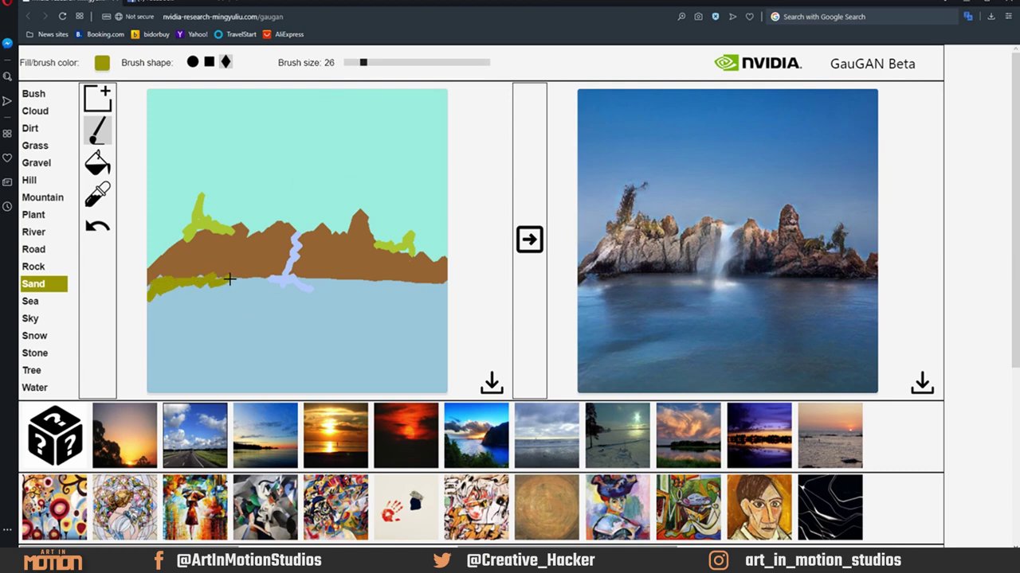
mouse_move(229, 279)
mouse_down()
mouse_move(161, 278)
mouse_move(137, 310)
mouse_move(194, 286)
mouse_move(153, 310)
mouse_up()
mouse_move(411, 284)
mouse_down()
mouse_move(439, 298)
mouse_move(432, 285)
mouse_move(453, 287)
mouse_move(430, 293)
mouse_move(396, 281)
mouse_up()
click(529, 247)
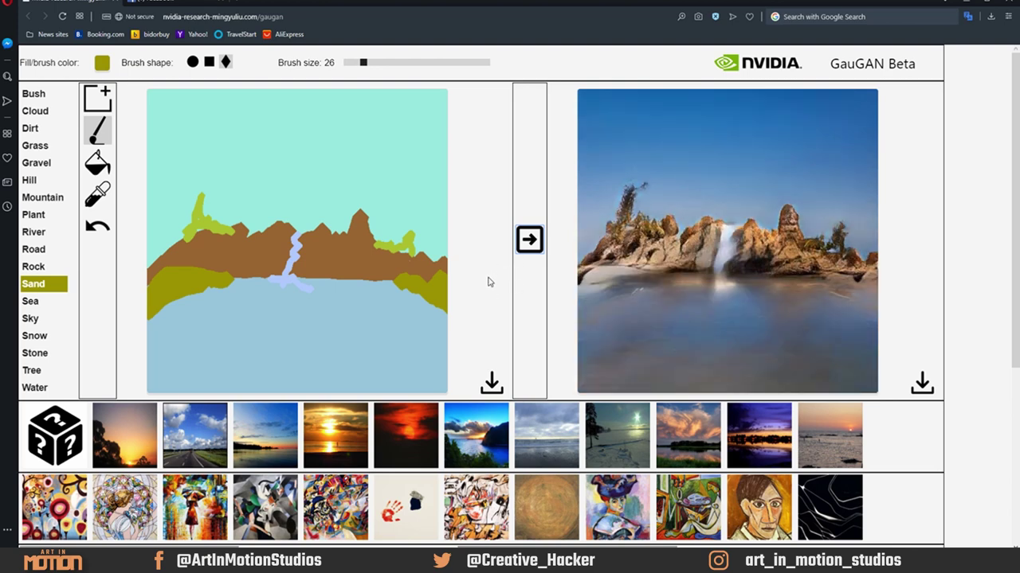
Paint a Stone outcrop across the bottom of the canvas and regenerate the image.
click(40, 353)
mouse_move(238, 375)
mouse_down()
mouse_move(268, 364)
mouse_move(278, 380)
mouse_move(342, 392)
mouse_move(237, 387)
mouse_move(280, 380)
mouse_move(356, 403)
mouse_up()
click(531, 246)
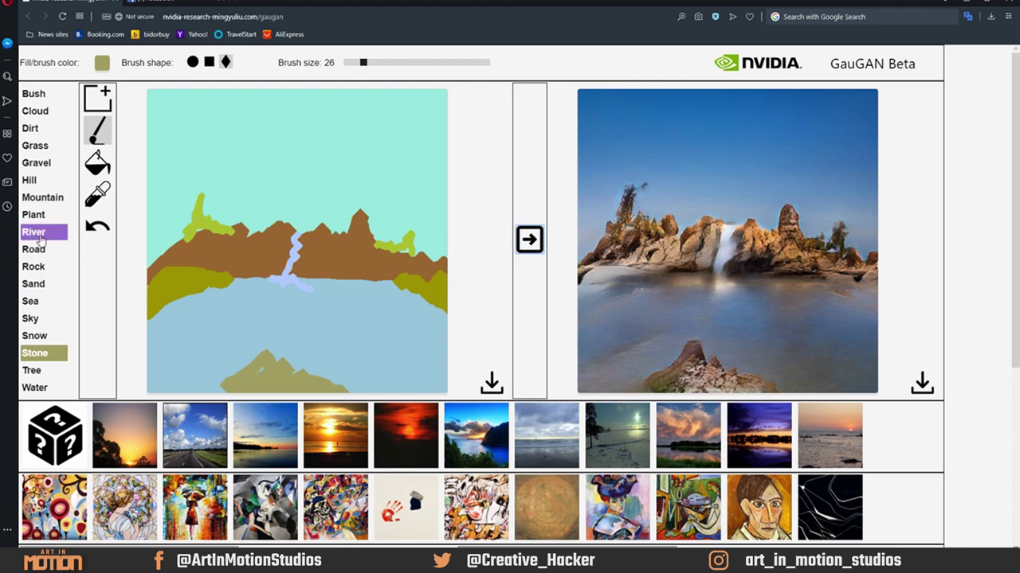
Paint a tall Tree up from the bottom, plus Plant patches on both shorelines and over the tree.
click(36, 371)
mouse_move(262, 387)
mouse_down()
mouse_move(265, 297)
mouse_move(272, 390)
mouse_up()
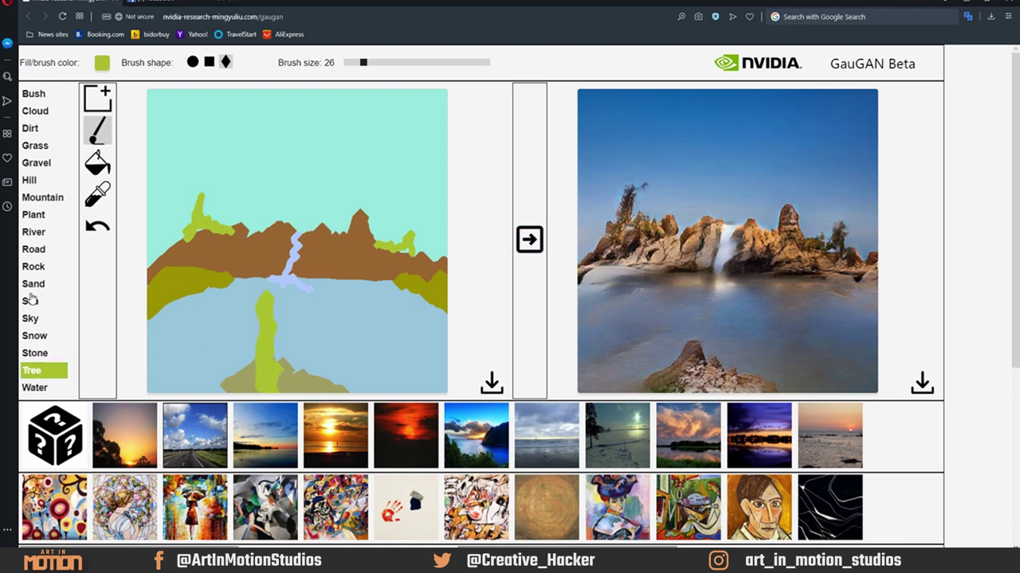
click(33, 215)
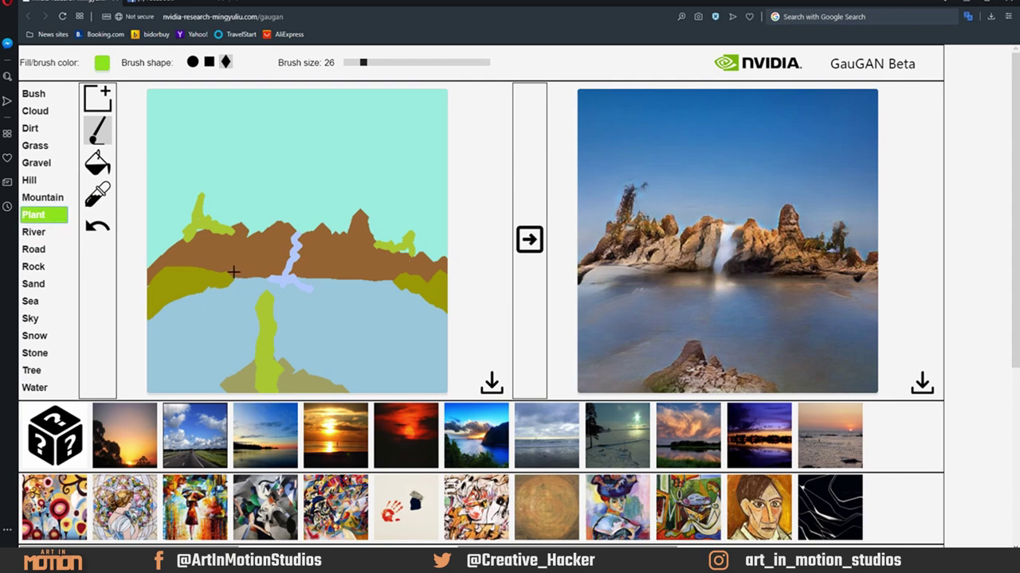
drag(233, 273, 198, 270)
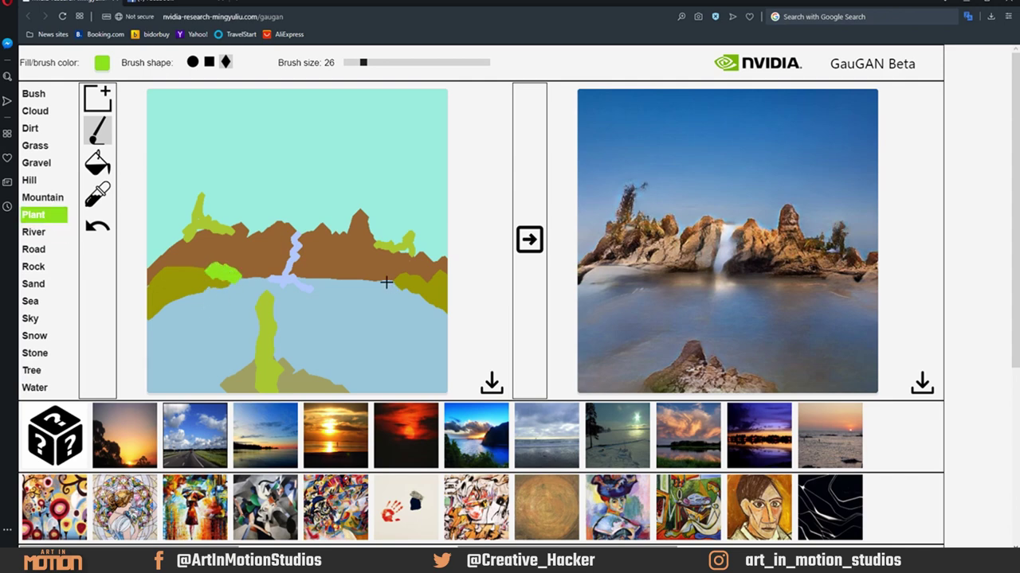
drag(386, 281, 426, 280)
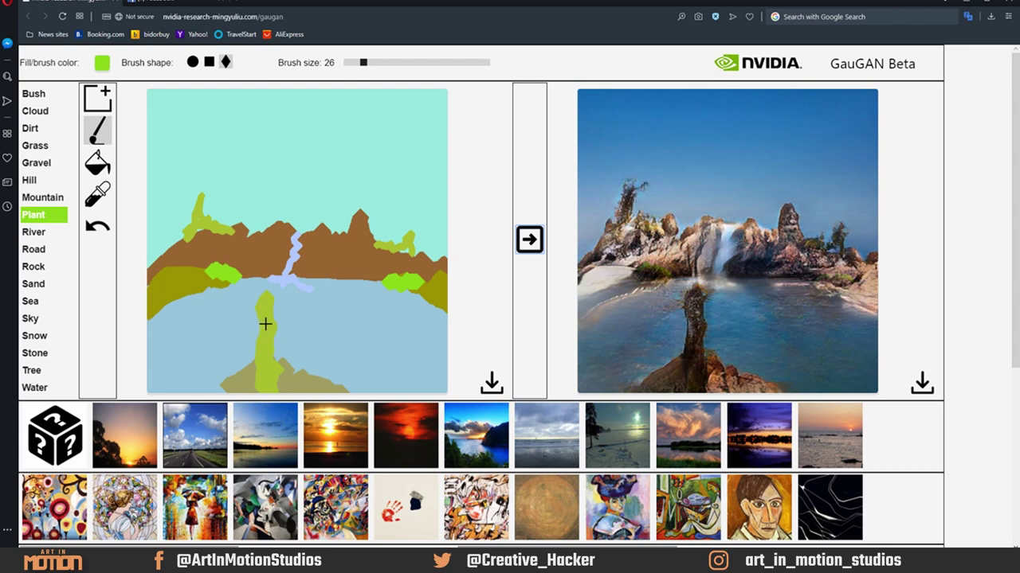
mouse_move(264, 323)
mouse_down()
mouse_move(276, 298)
mouse_move(244, 289)
mouse_move(272, 288)
mouse_move(273, 311)
mouse_move(249, 313)
mouse_up()
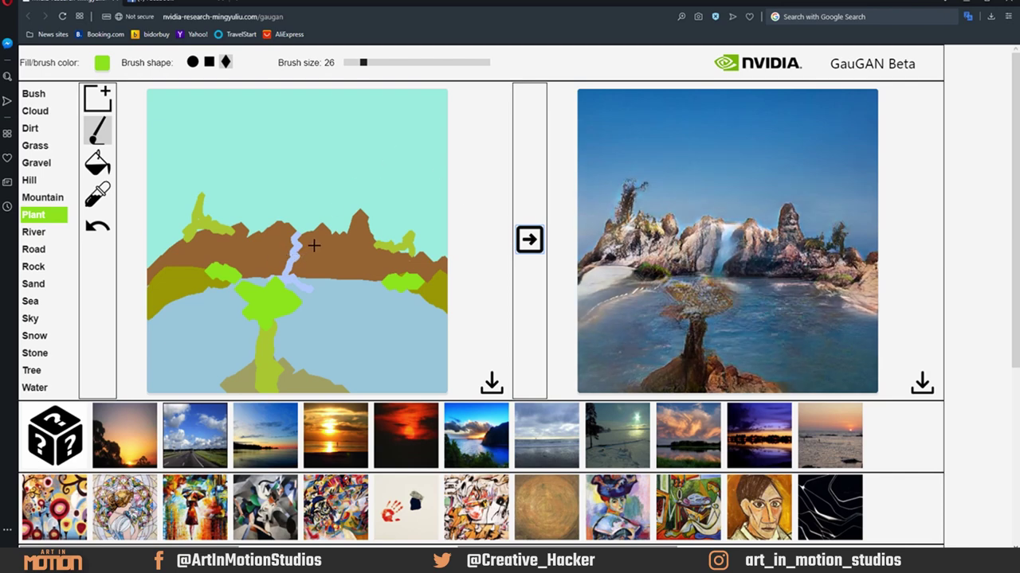
Undo the plant patch and the bottom tree and stone, re-render, and apply the sunset style.
key(ctrl+z)
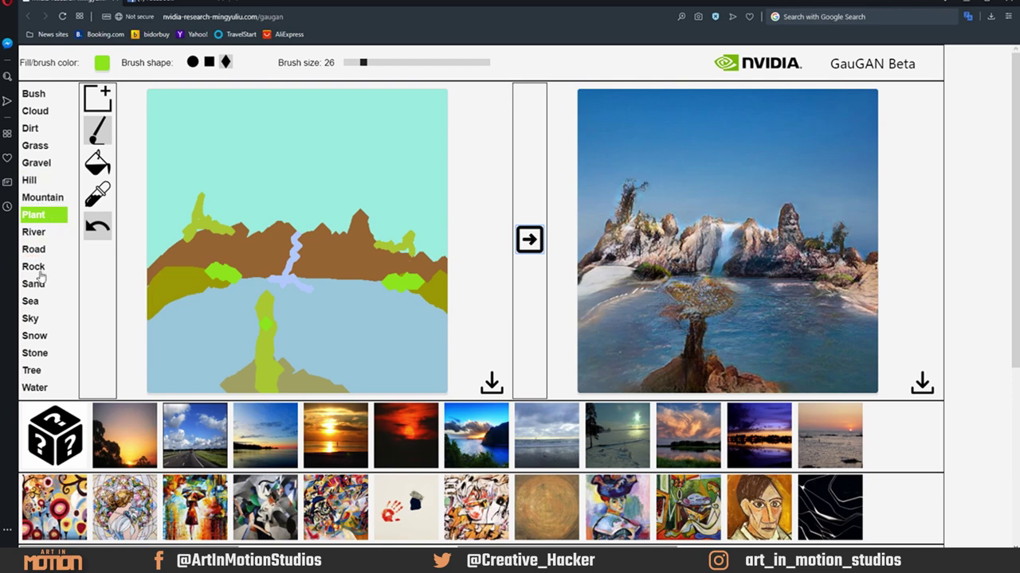
click(31, 301)
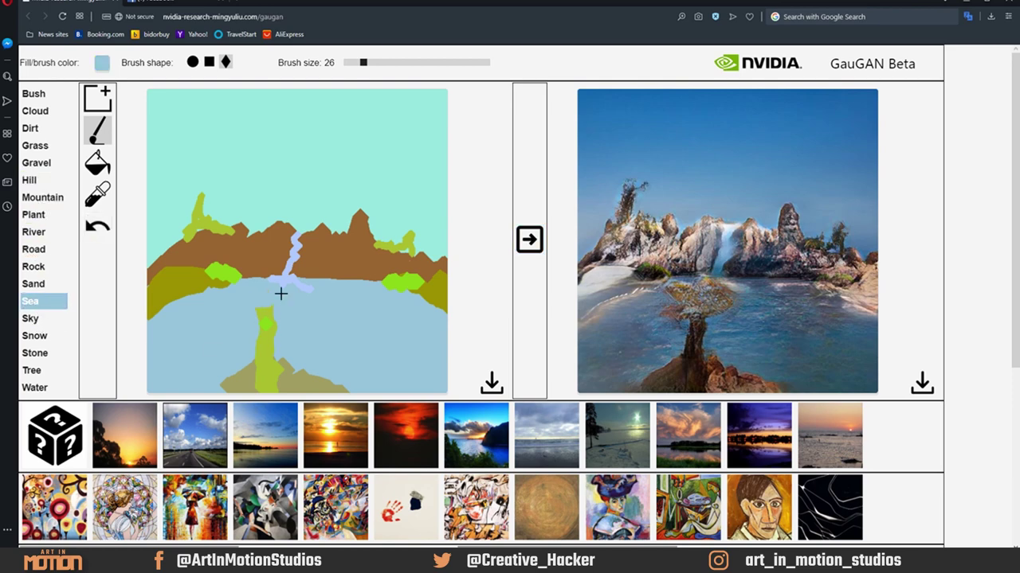
key(ctrl+z)
key(ctrl+z)
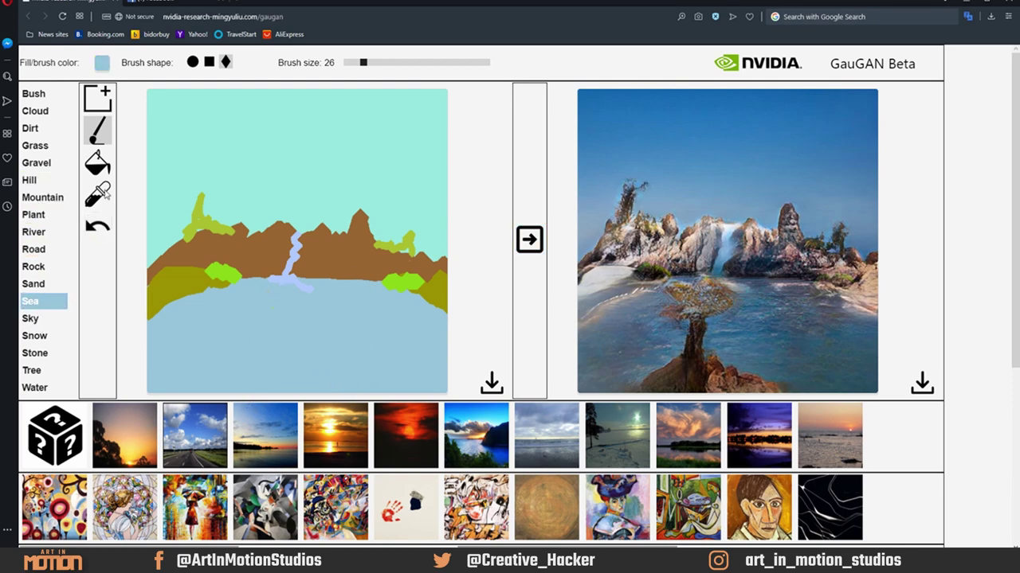
click(528, 248)
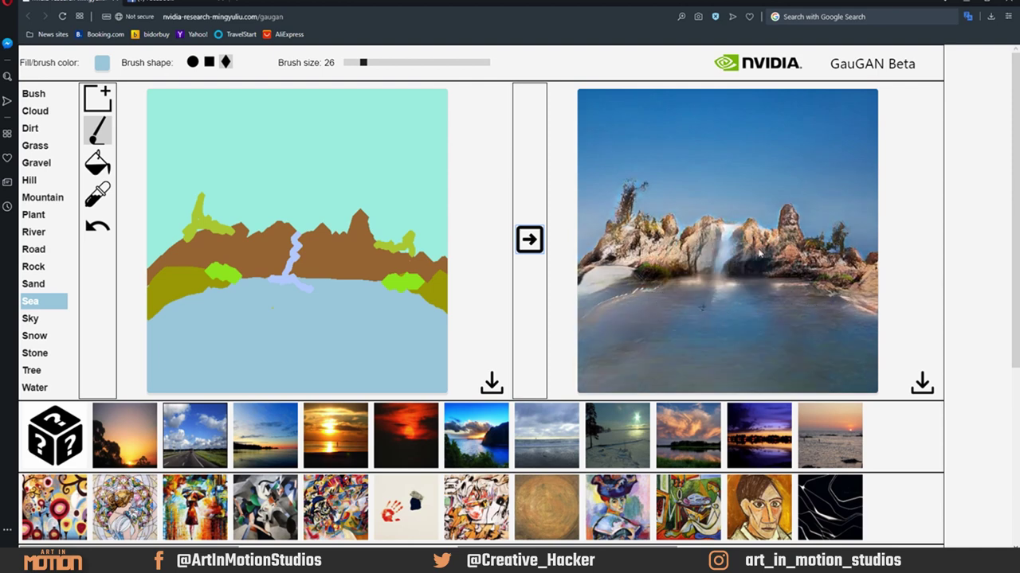
click(360, 425)
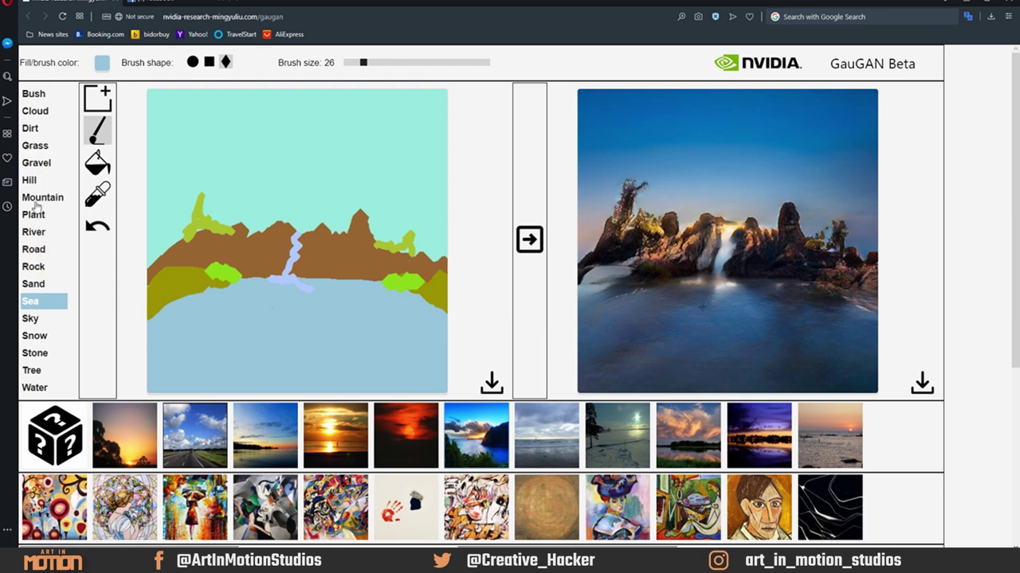
Paint a Grass strip along the bottom edge of the canvas.
click(35, 145)
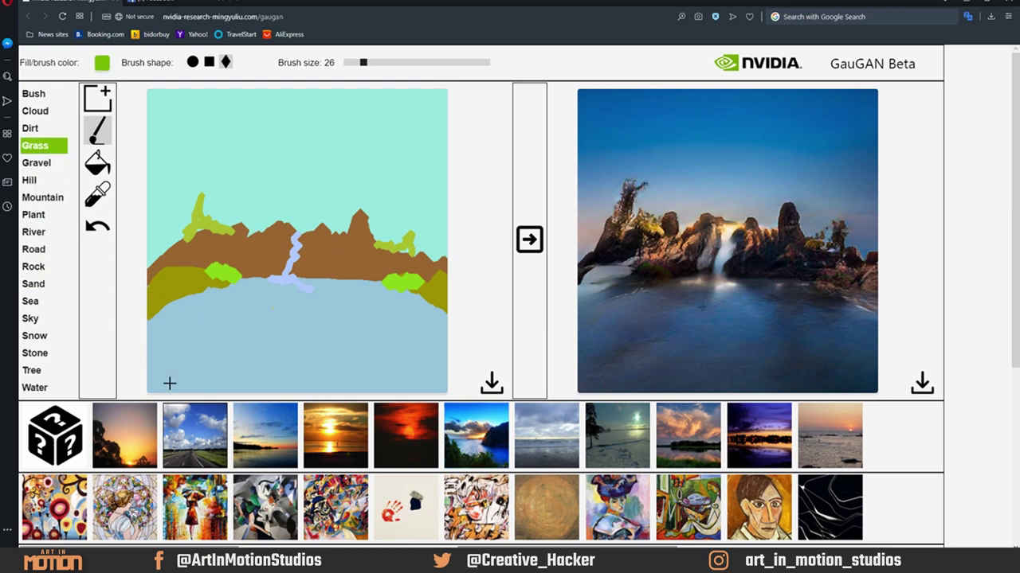
mouse_move(155, 369)
mouse_down()
mouse_move(194, 391)
mouse_move(400, 391)
mouse_move(436, 373)
mouse_move(228, 387)
mouse_move(146, 370)
mouse_up()
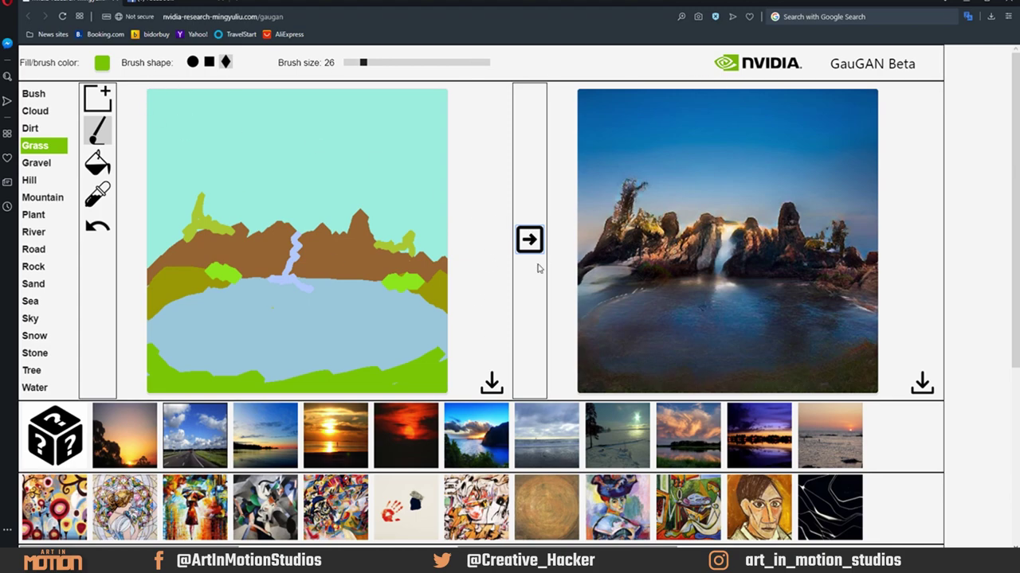
Browse to the Stary Night image under Upload Painting and upload it as a new style.
scroll(539, 266, down, 2)
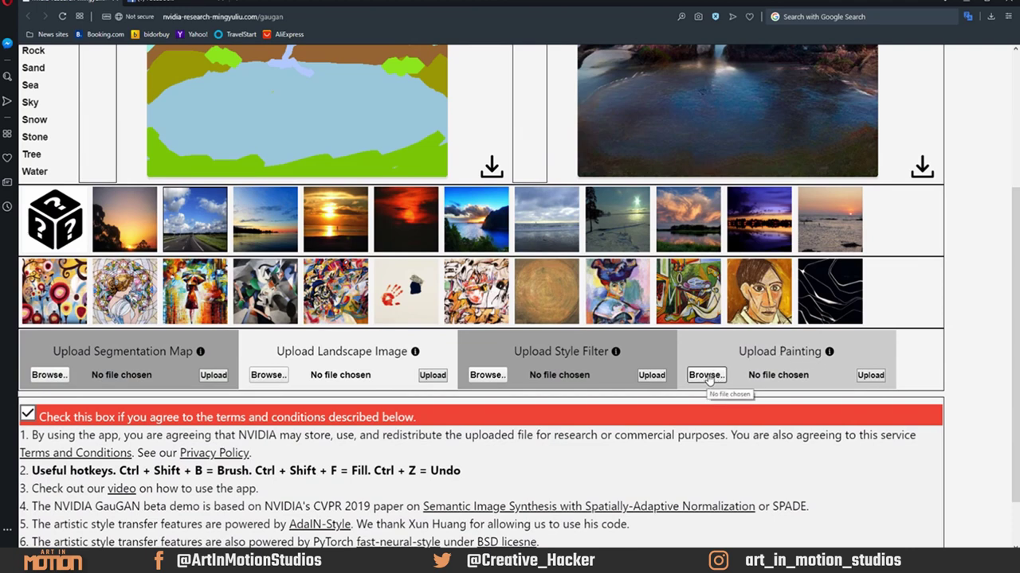
click(707, 375)
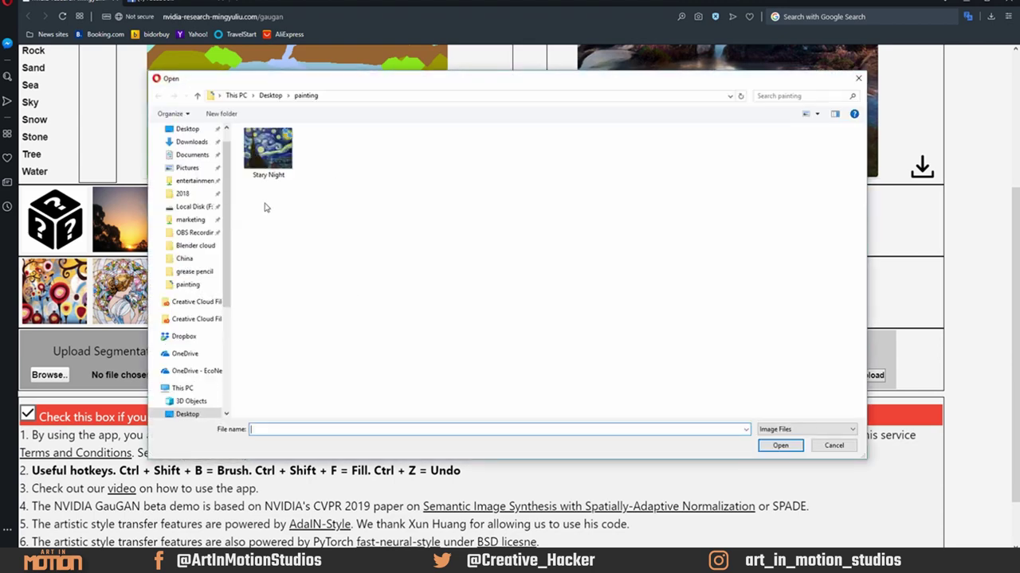
click(263, 165)
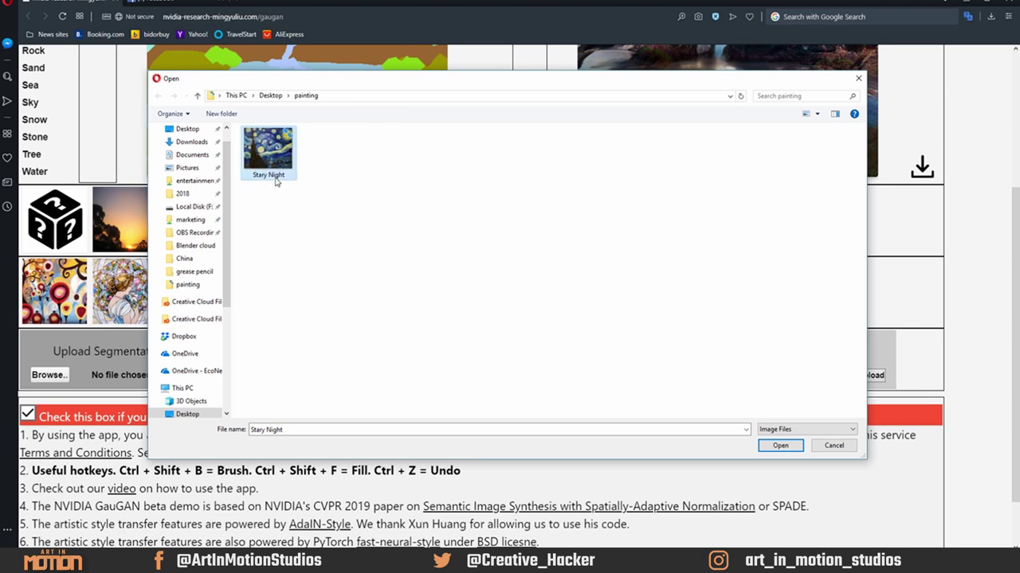
click(780, 445)
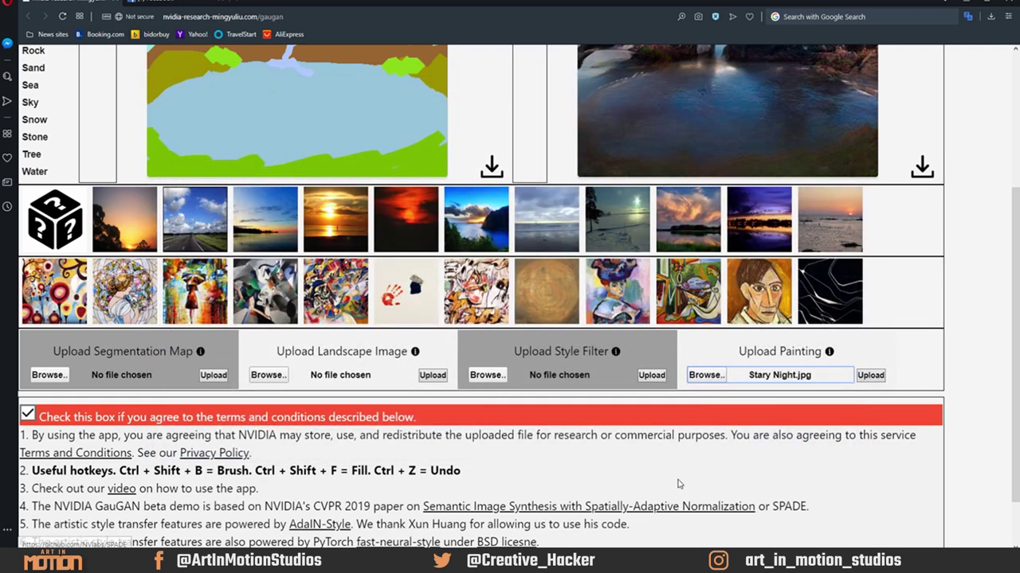
click(877, 377)
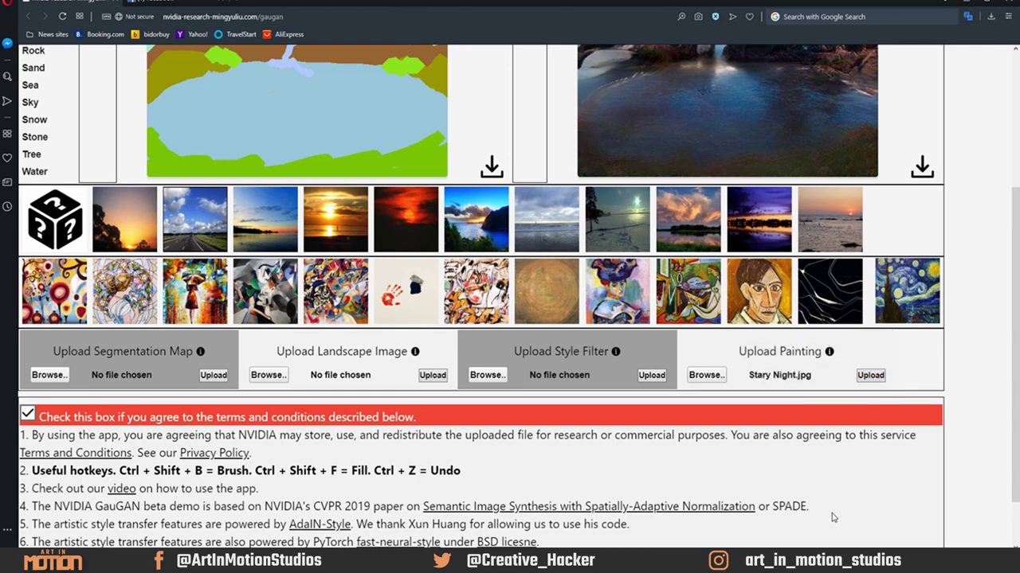
Scroll the page up and down to locate the uploaded Starry Night style thumbnail.
scroll(904, 319, up, 3)
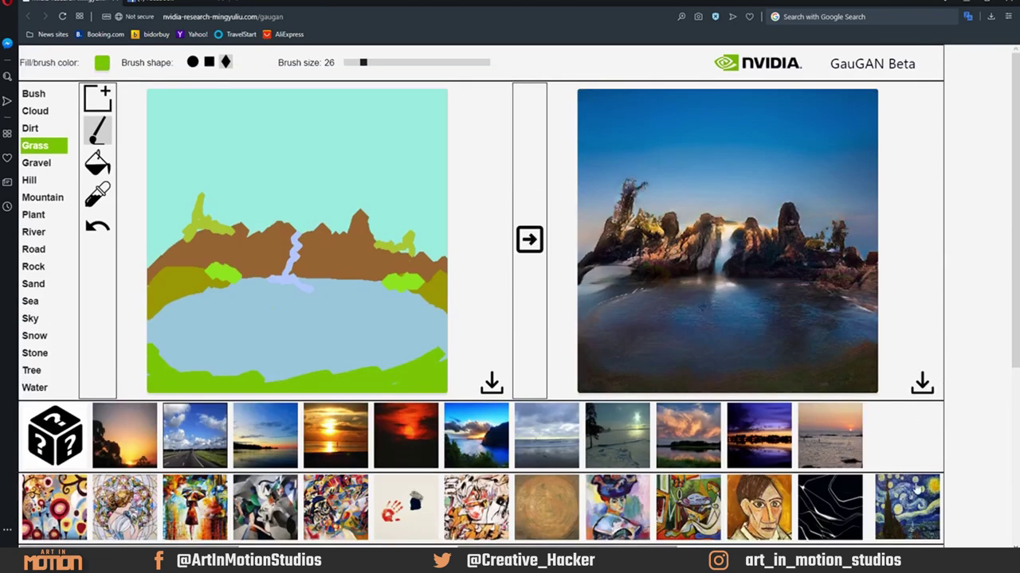
scroll(838, 212, down, 1)
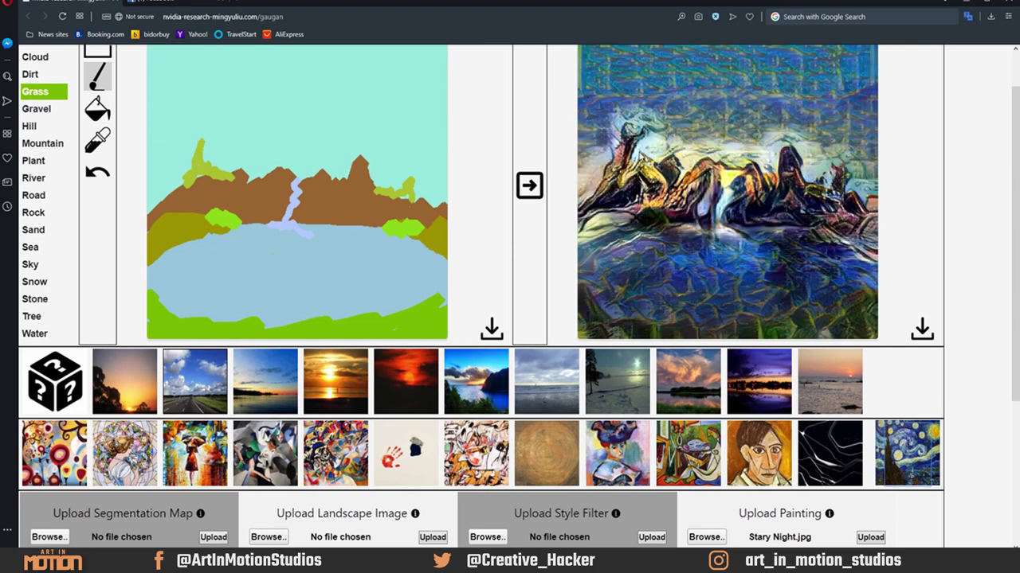
scroll(724, 217, down, 1)
scroll(886, 418, up, 2)
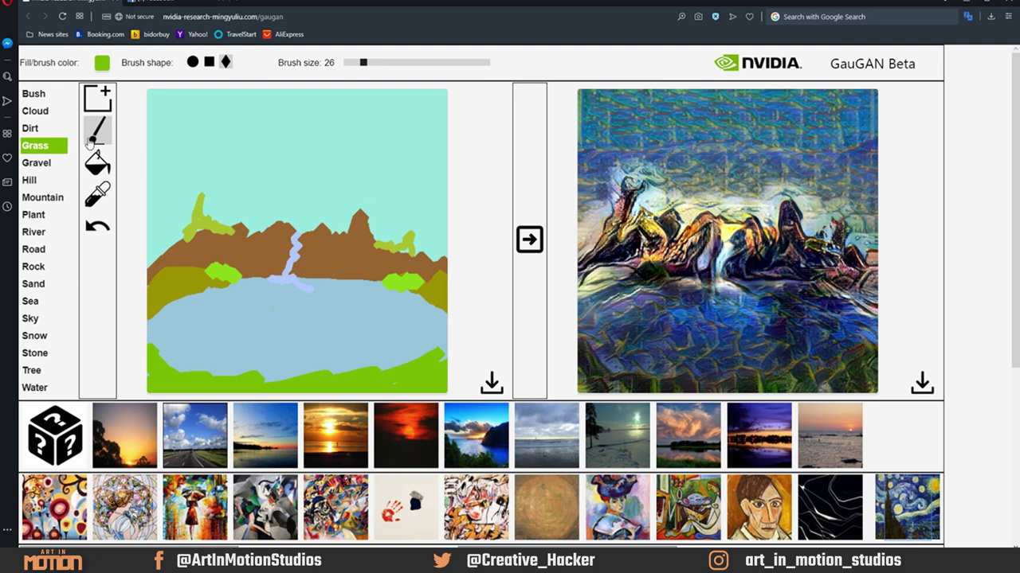
Clear to a new canvas, render it, and apply the Starry Night style.
click(99, 99)
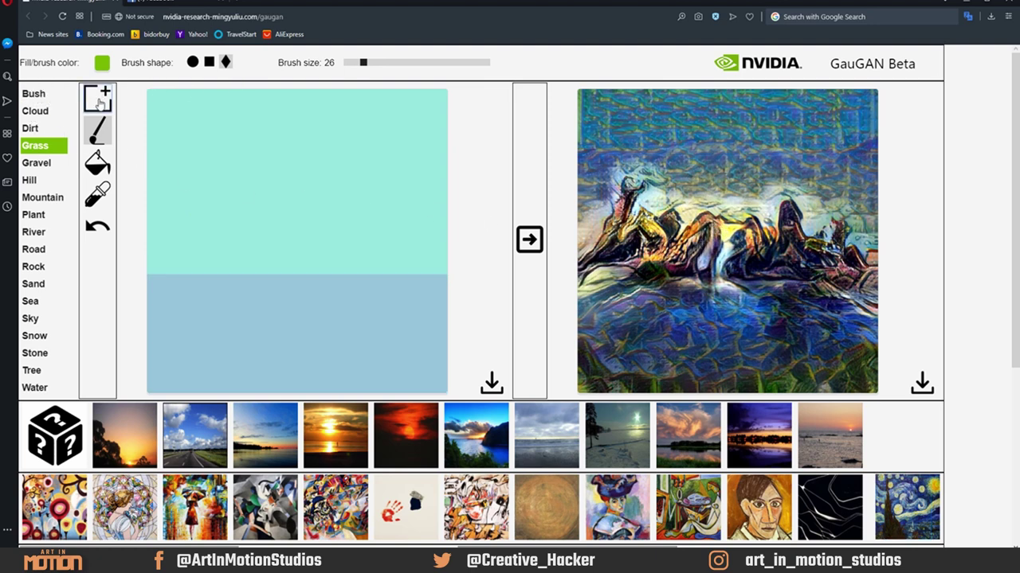
click(529, 239)
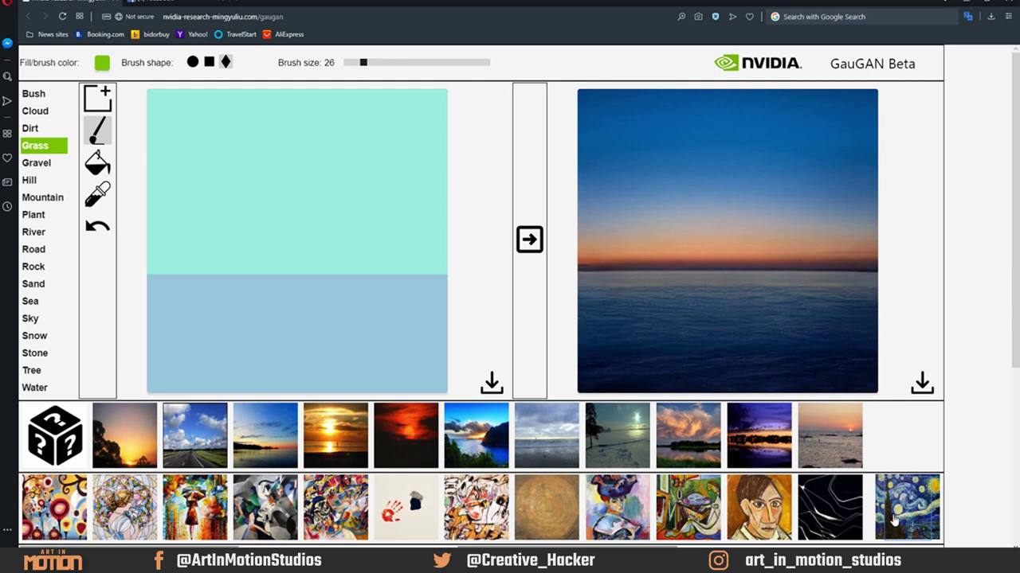
click(925, 530)
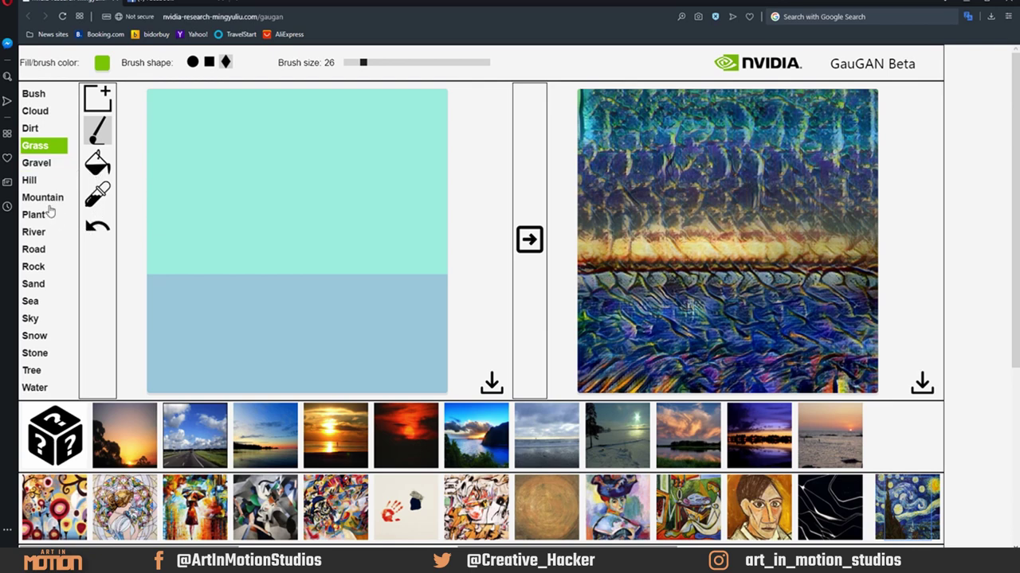
Using region fill, fill the lower area with Bush and the upper area with Sea, then render.
click(33, 96)
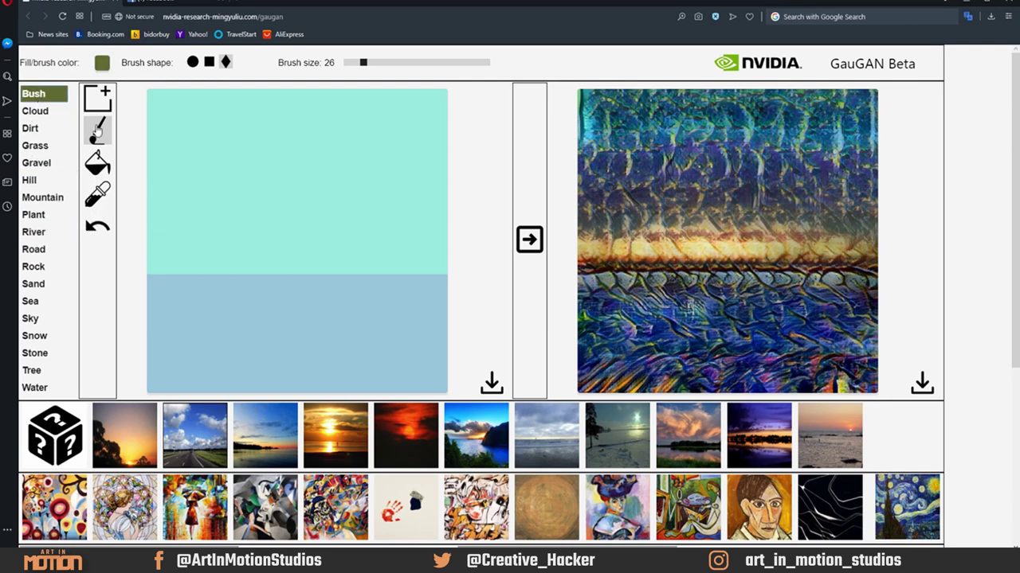
click(98, 162)
click(207, 313)
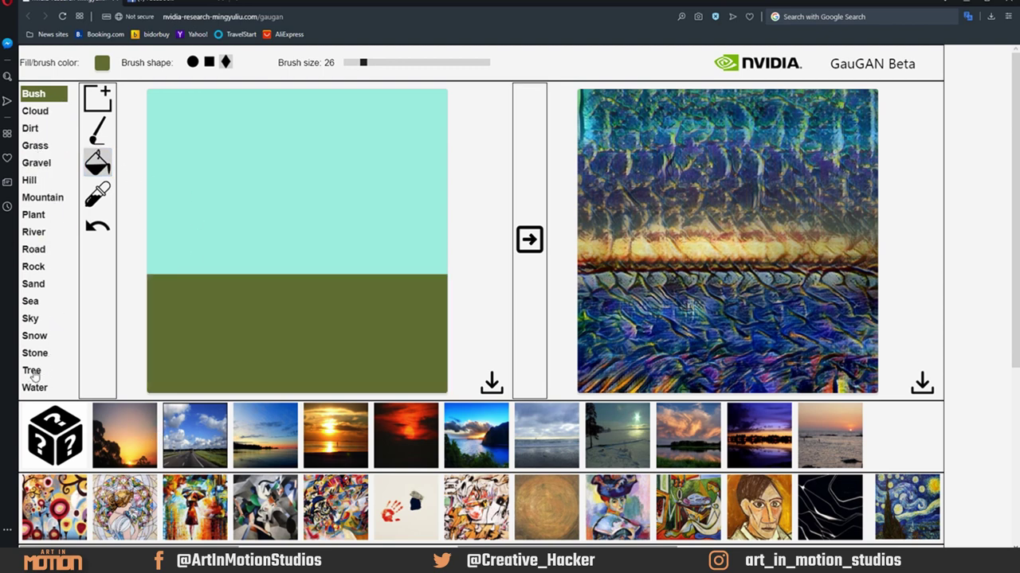
click(32, 302)
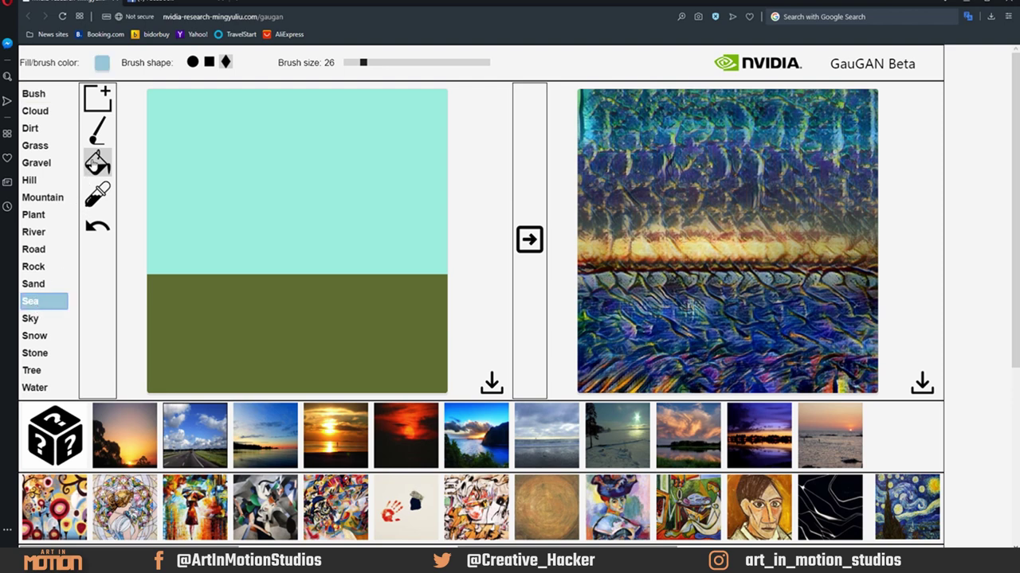
click(258, 157)
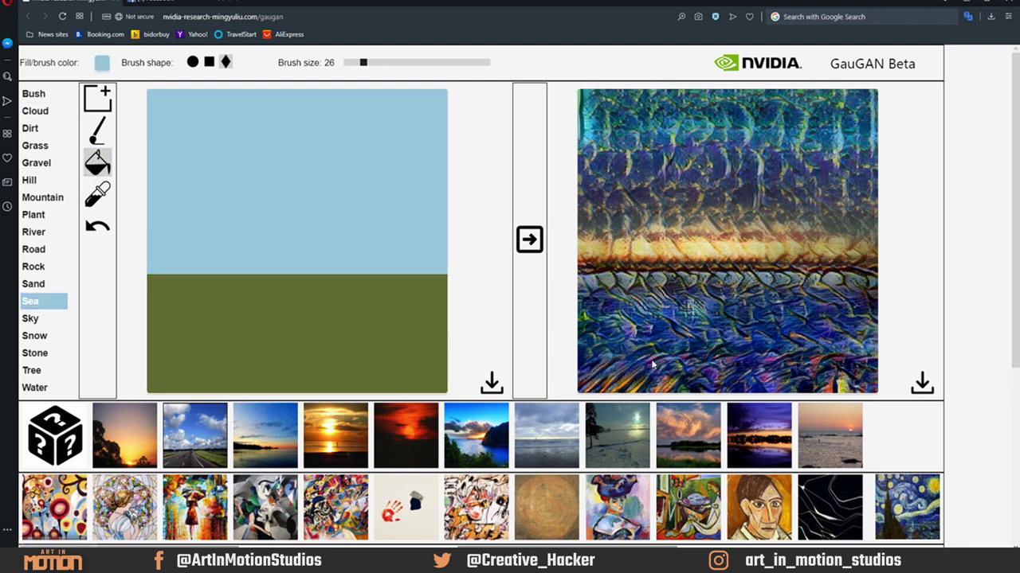
click(532, 243)
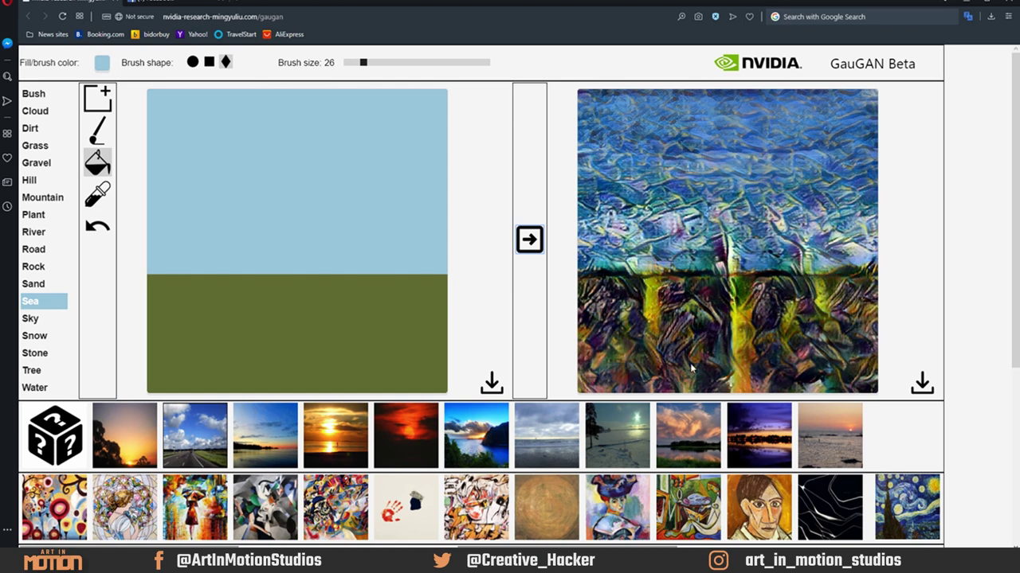
Refill the upper region with Plant and the lower region with Sea, then render again.
click(30, 319)
click(25, 217)
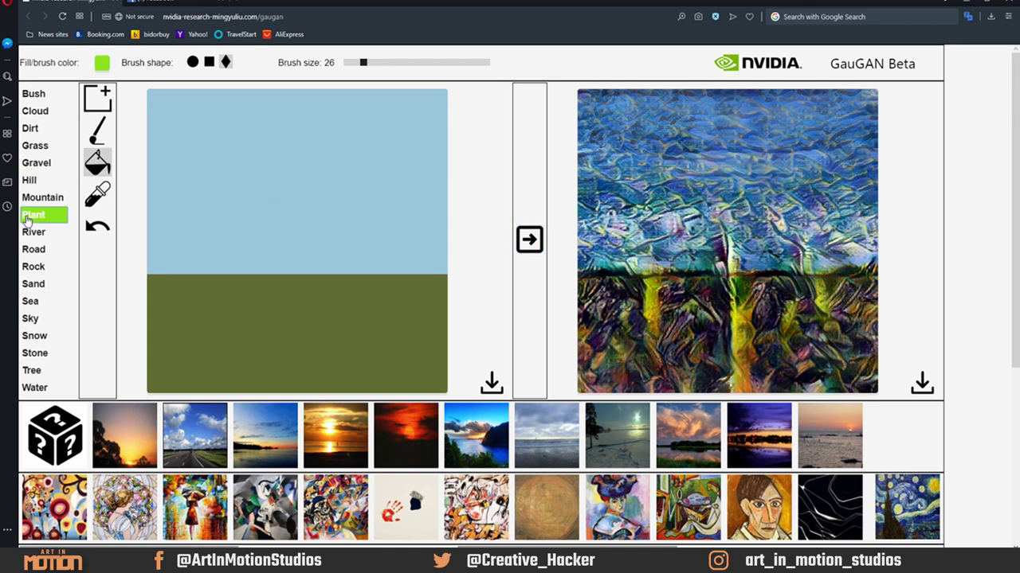
click(213, 160)
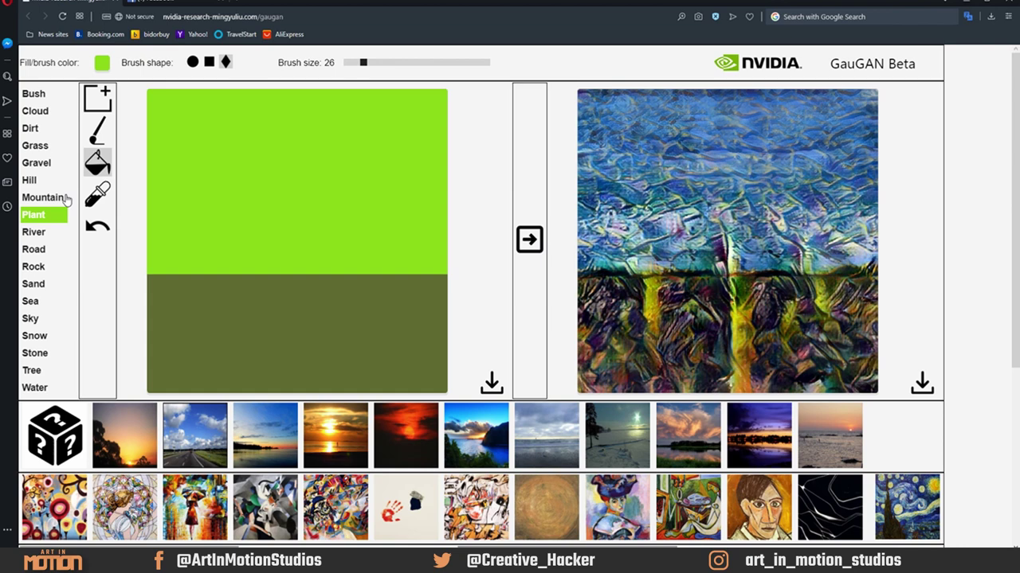
click(34, 320)
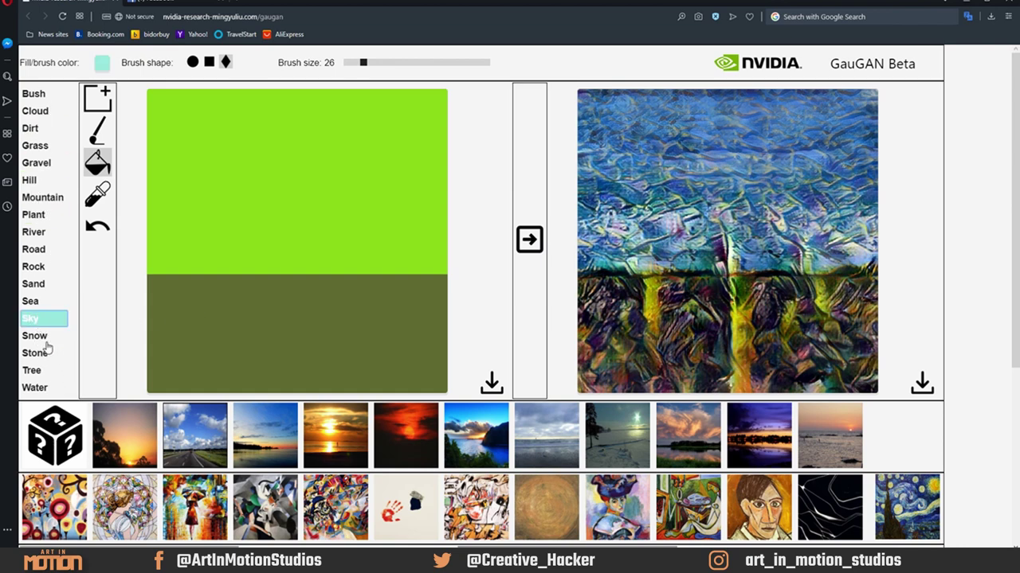
click(30, 301)
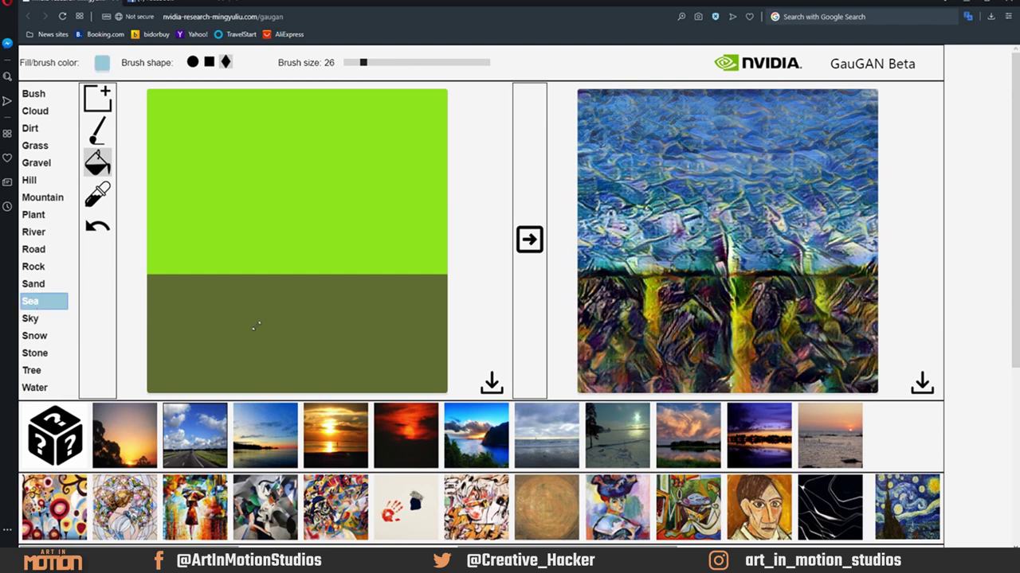
click(261, 326)
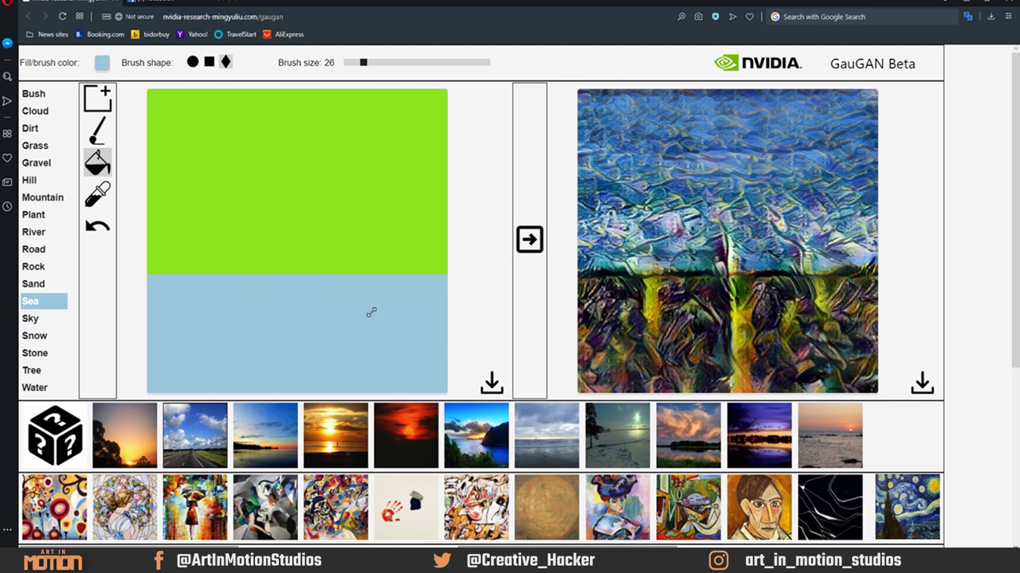
click(529, 240)
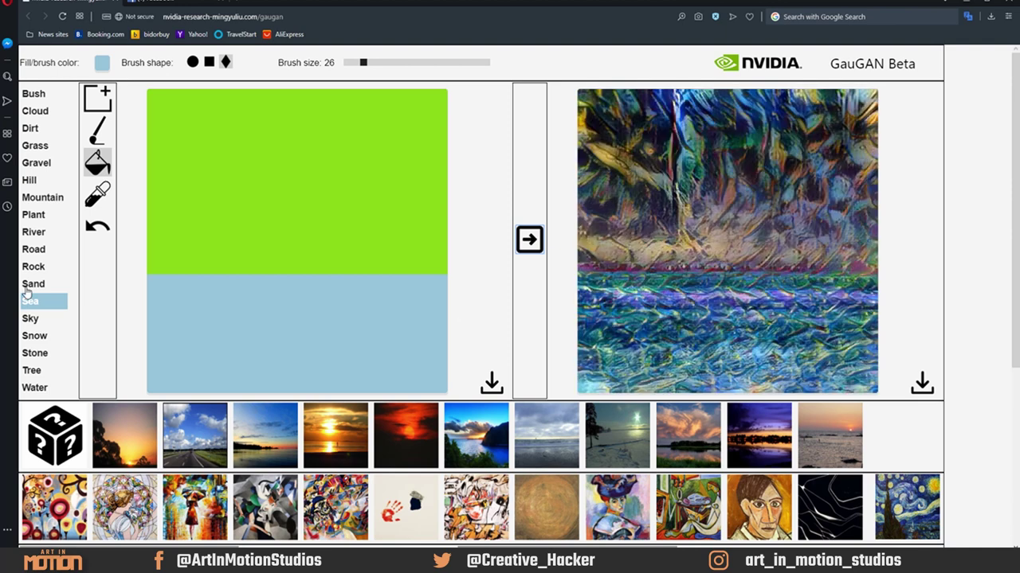
Fill the upper region with Tree and the lower region with River, rendering after each.
click(27, 287)
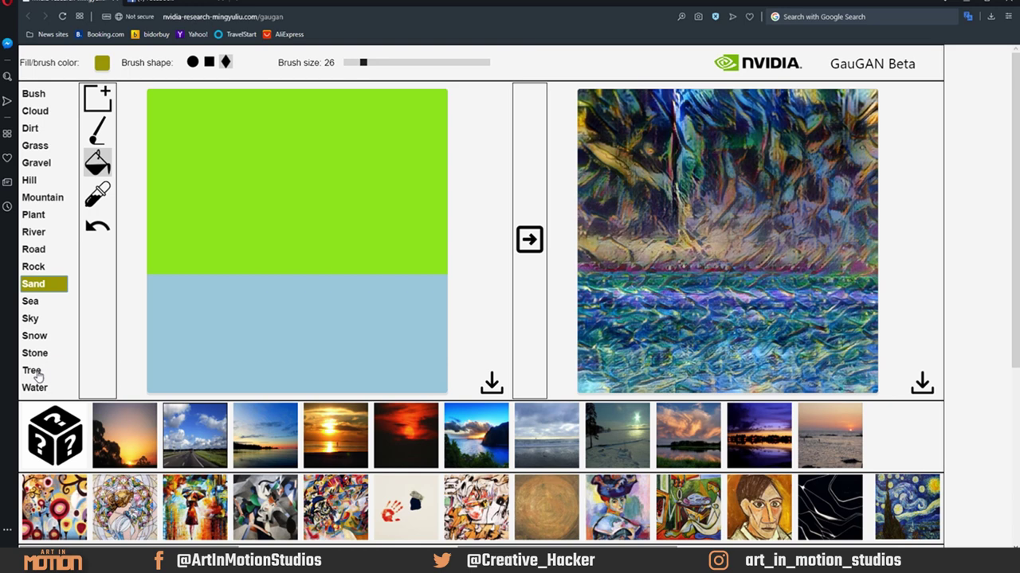
click(36, 371)
click(258, 220)
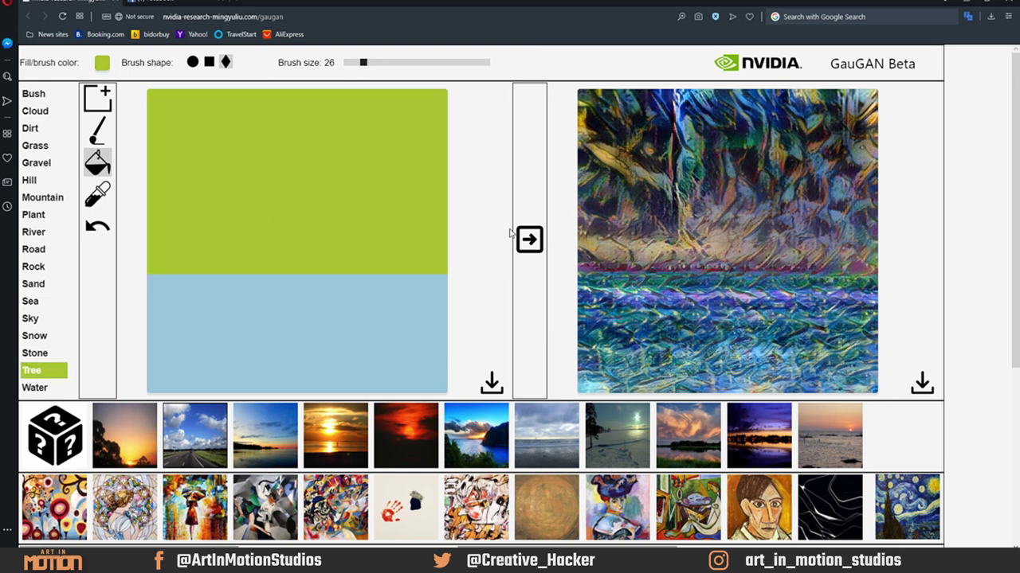
click(530, 240)
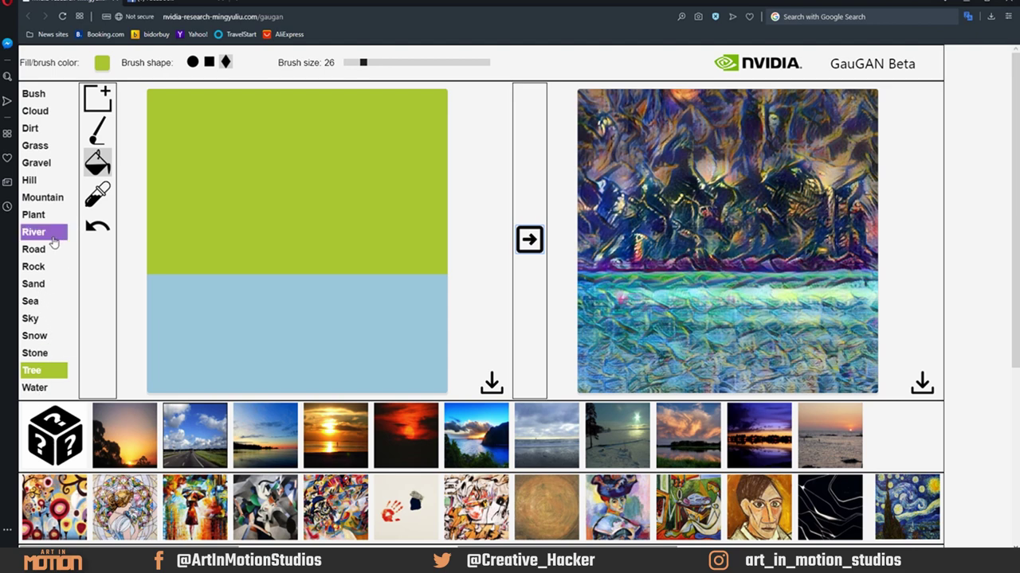
click(41, 232)
click(258, 295)
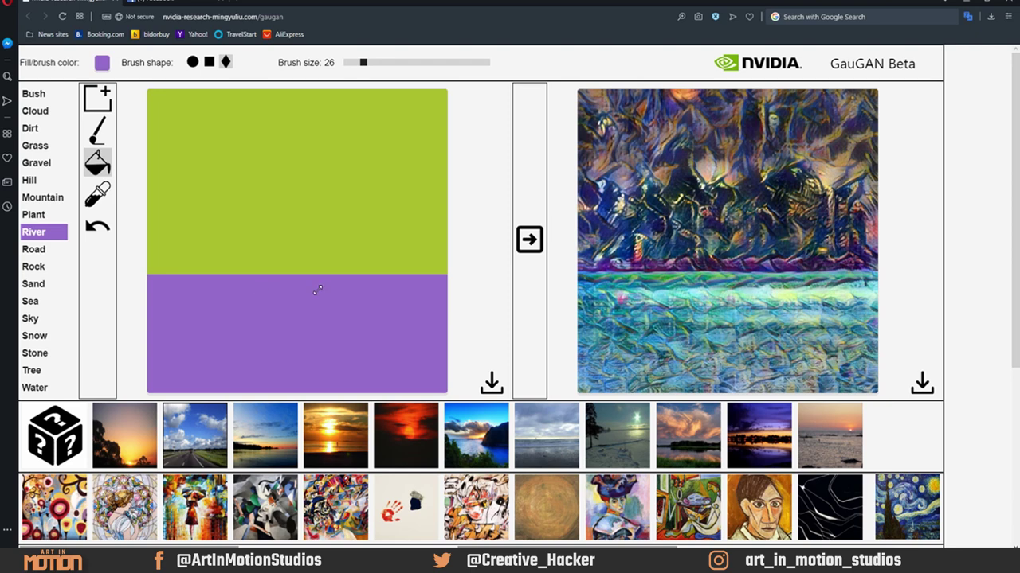
click(529, 238)
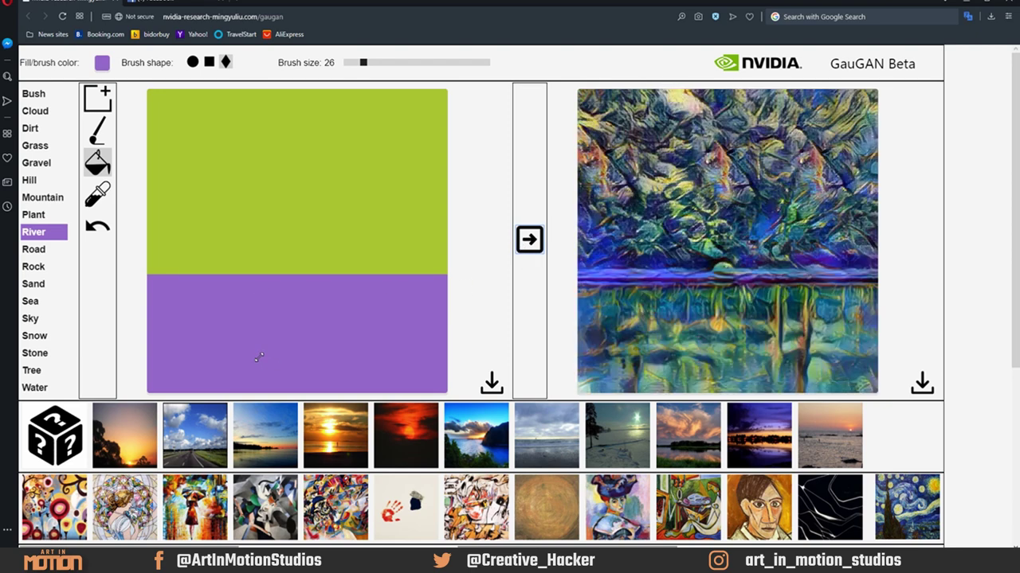
Try Water for the lower region and render, then switch it back to River and re-render.
click(39, 394)
click(39, 396)
click(337, 338)
click(526, 251)
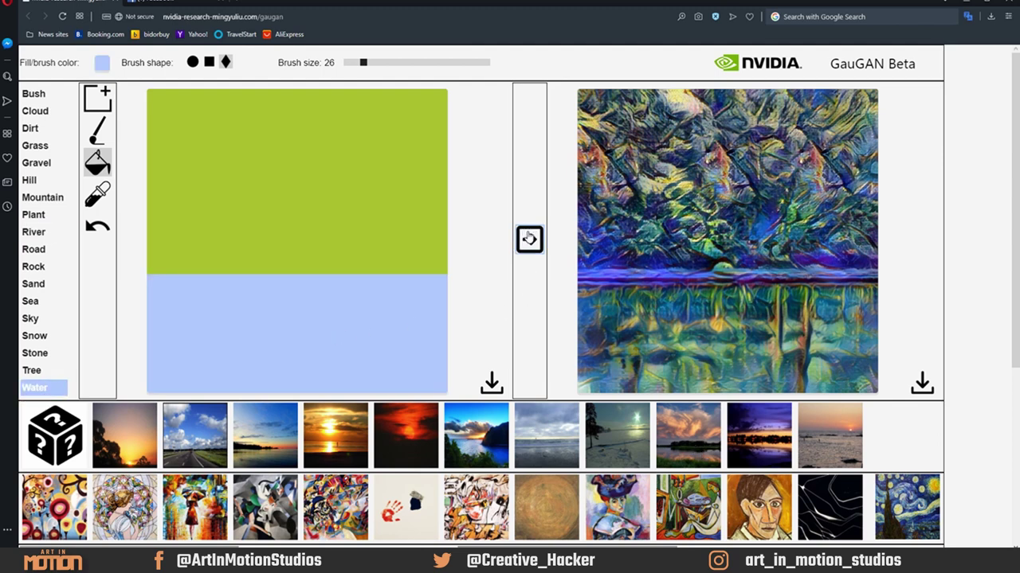
click(529, 238)
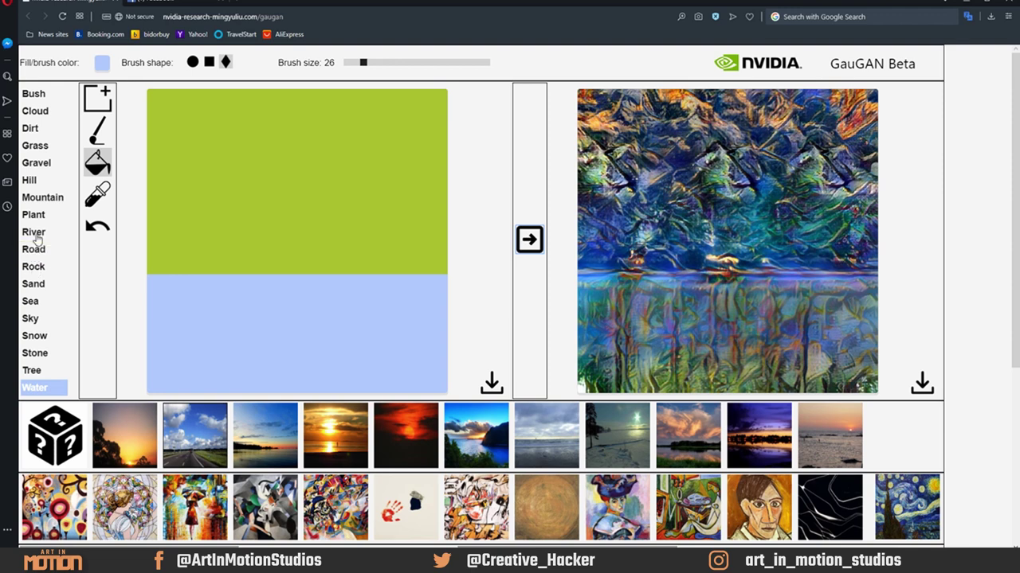
click(37, 239)
click(296, 309)
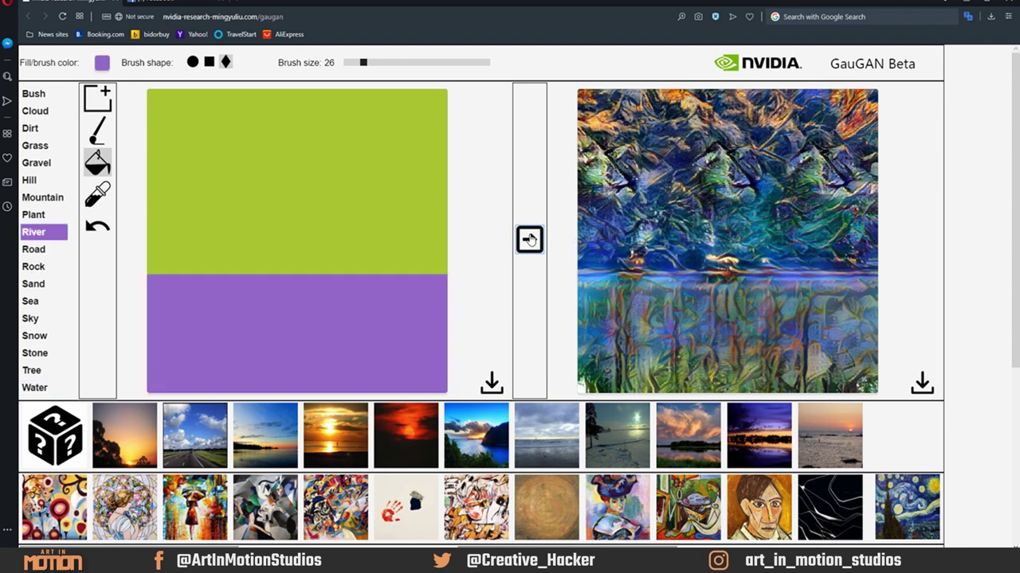
click(530, 238)
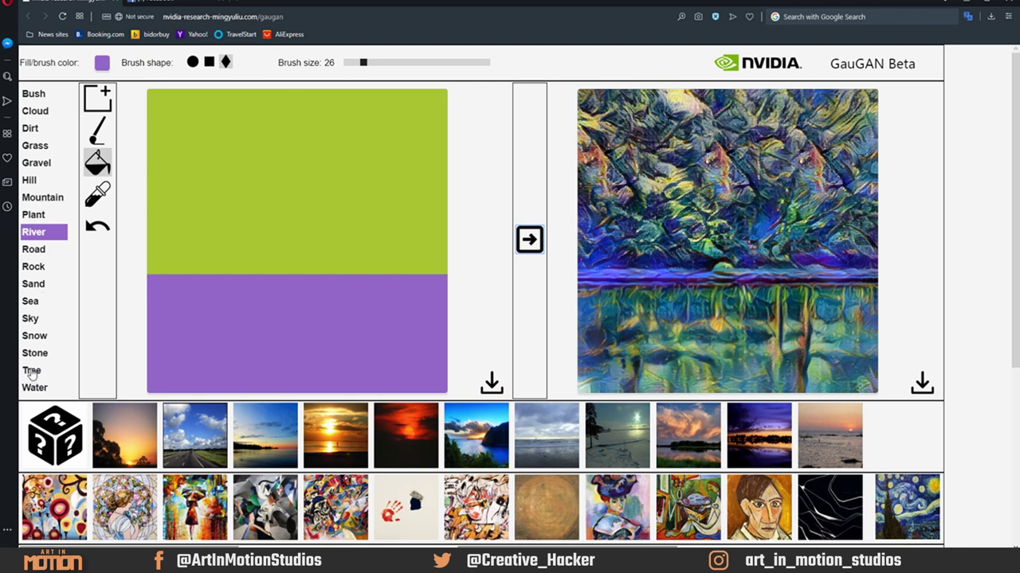
Try a freehand Tree trunk stroke at the canvas bottom, then undo it.
click(32, 371)
key(b)
mouse_move(178, 391)
mouse_down()
mouse_move(176, 328)
mouse_move(200, 197)
mouse_move(204, 382)
mouse_move(197, 190)
mouse_move(202, 381)
mouse_up()
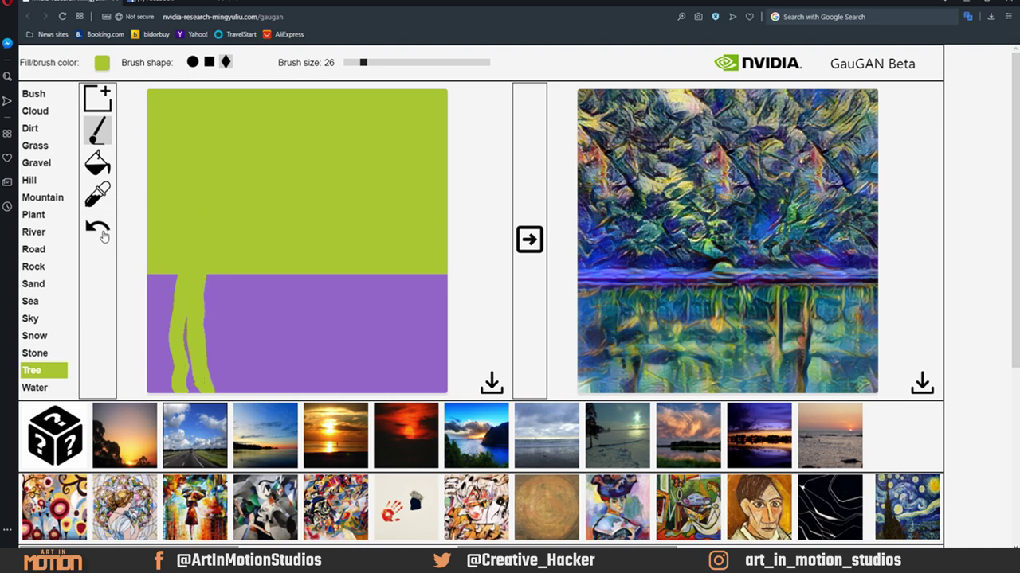
click(101, 233)
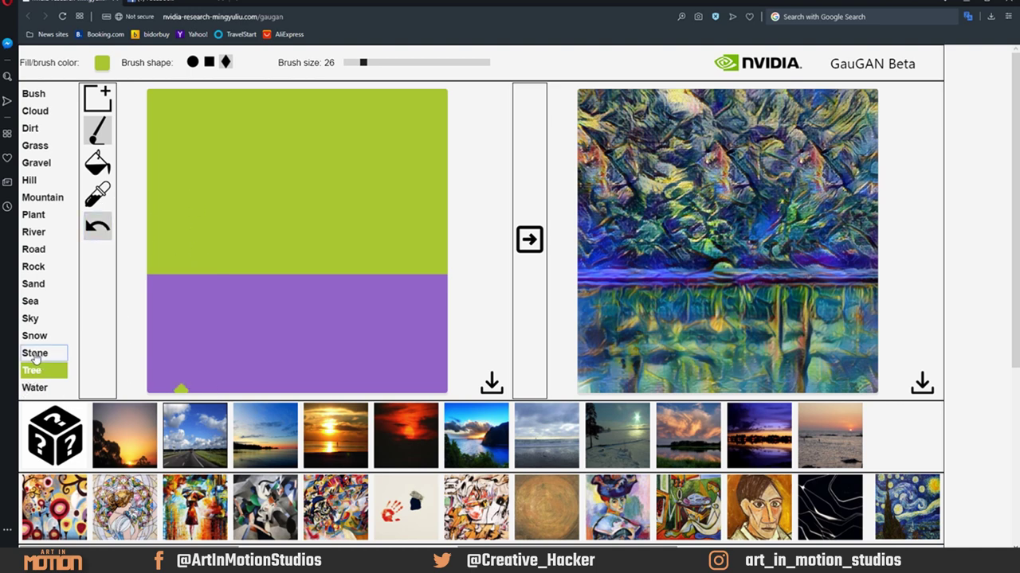
Bucket-fill the upper canvas region with the Stone label.
click(39, 357)
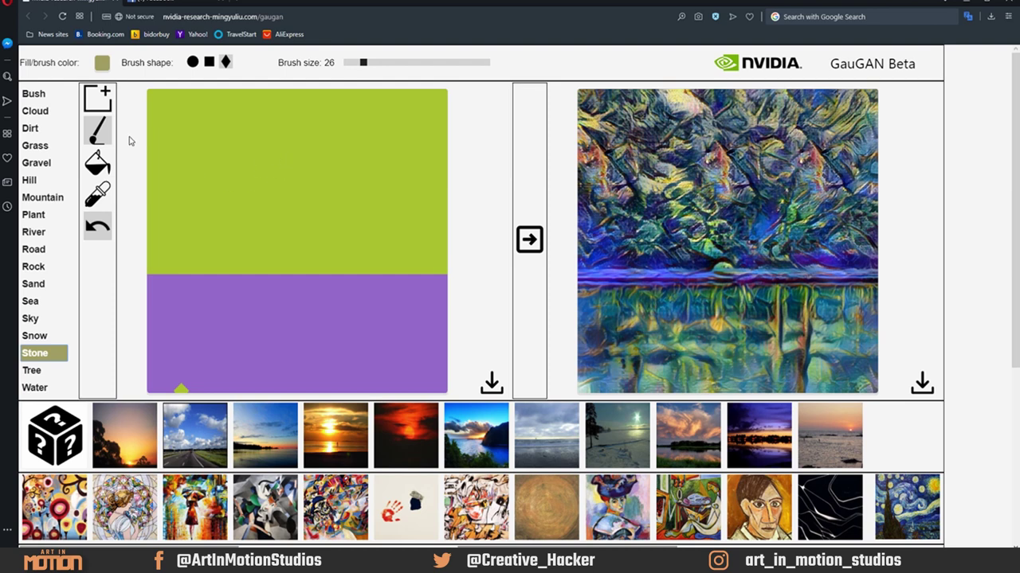
click(223, 166)
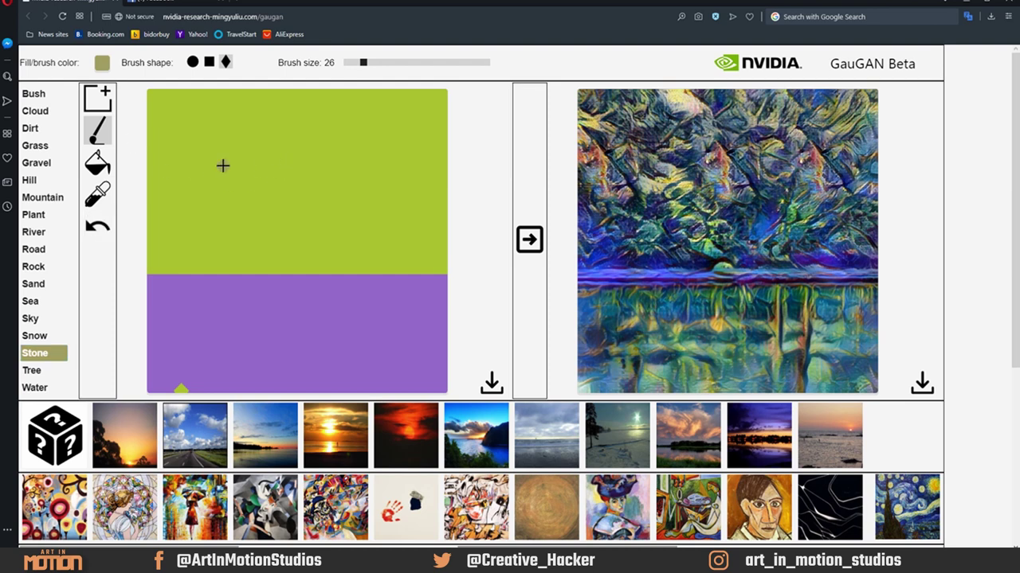
click(97, 164)
click(179, 195)
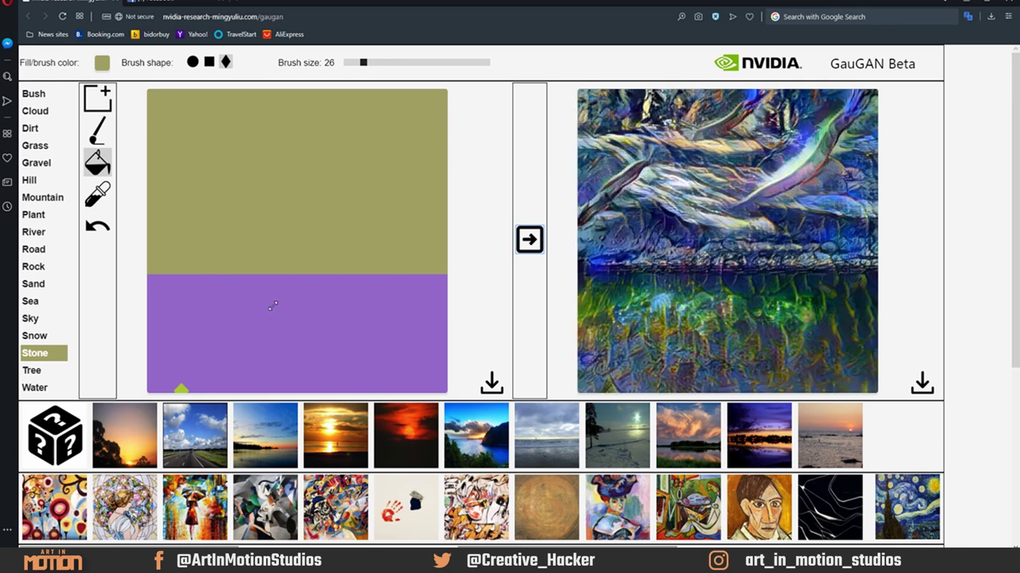
Fill the lower canvas region with Sea instead of Tree, and render the painting.
click(36, 370)
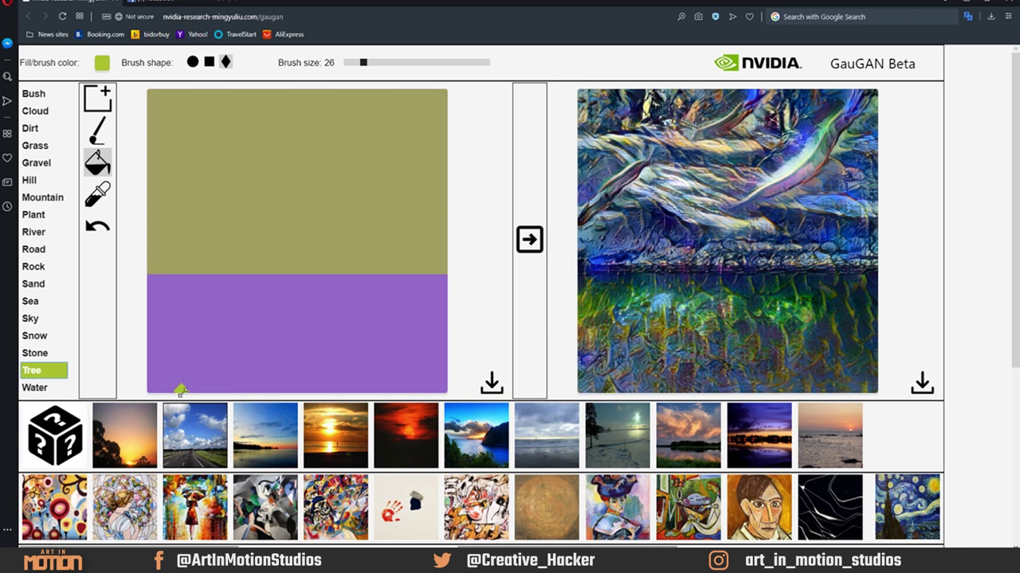
click(181, 327)
click(30, 301)
click(335, 334)
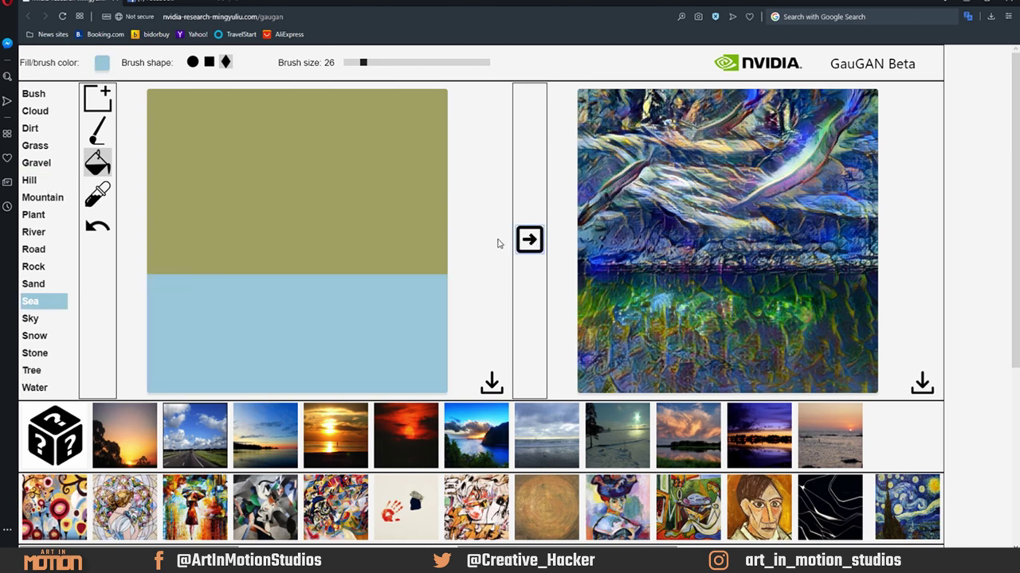
click(530, 239)
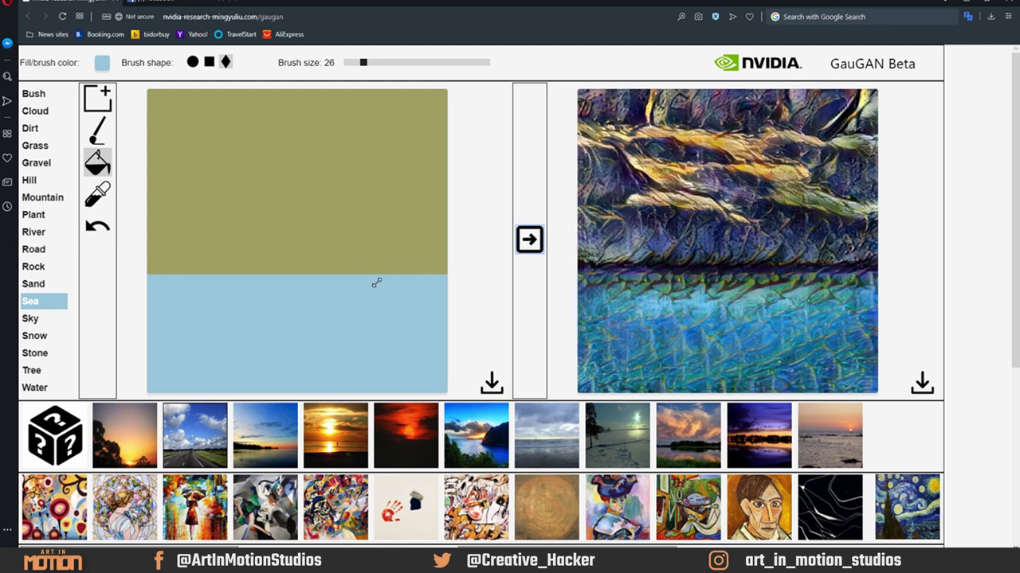
Brush a Tree trunk from the bottom-left nearly to the top, widen its base, and render.
click(33, 370)
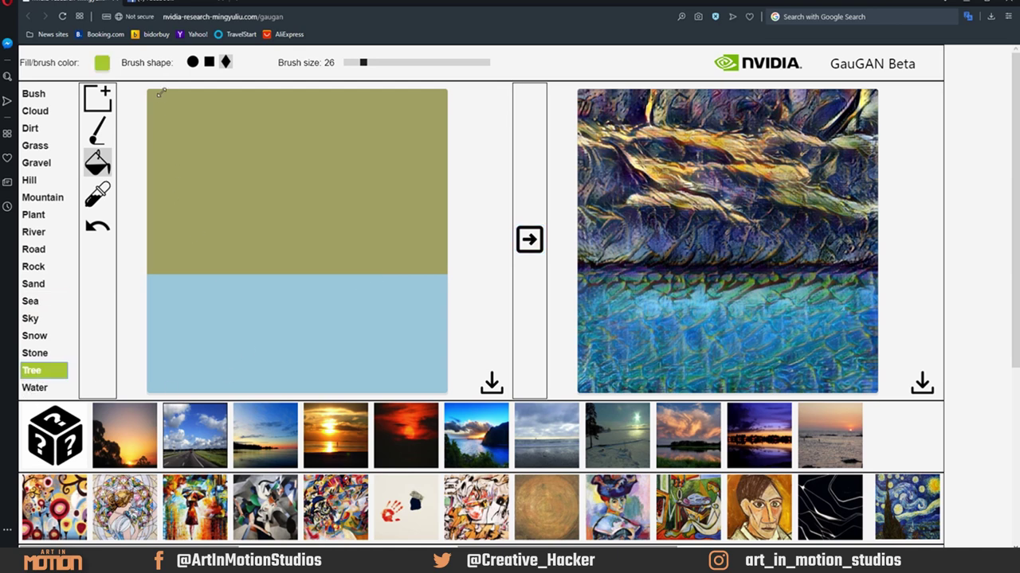
click(97, 130)
mouse_move(195, 140)
mouse_down()
mouse_move(175, 391)
mouse_move(186, 230)
mouse_move(200, 239)
mouse_move(212, 399)
mouse_move(186, 319)
mouse_move(191, 371)
mouse_move(176, 385)
mouse_move(212, 380)
mouse_move(192, 116)
mouse_up()
click(529, 239)
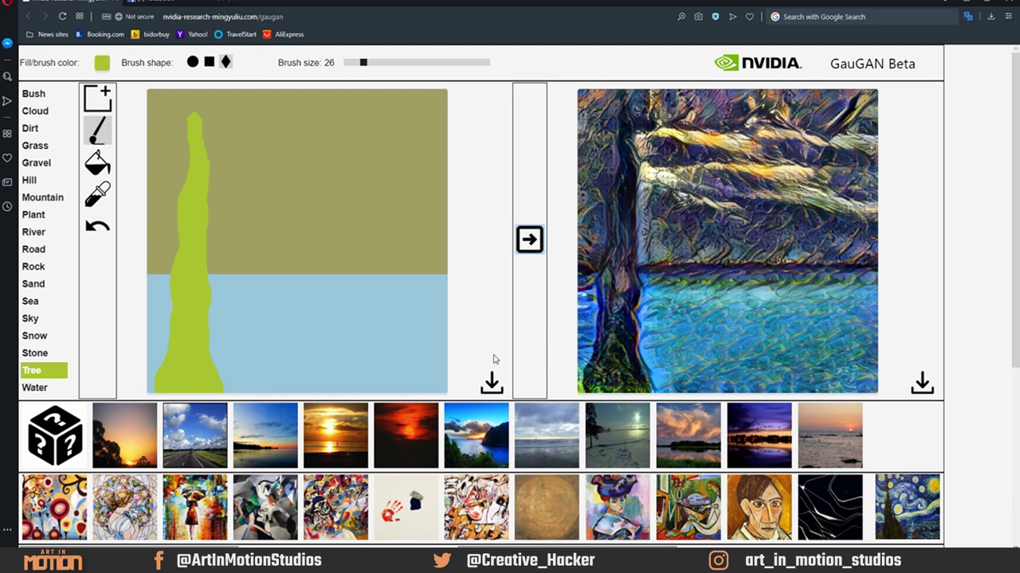
mouse_move(209, 299)
mouse_down()
mouse_move(228, 377)
mouse_move(205, 280)
mouse_move(208, 187)
mouse_up()
click(528, 242)
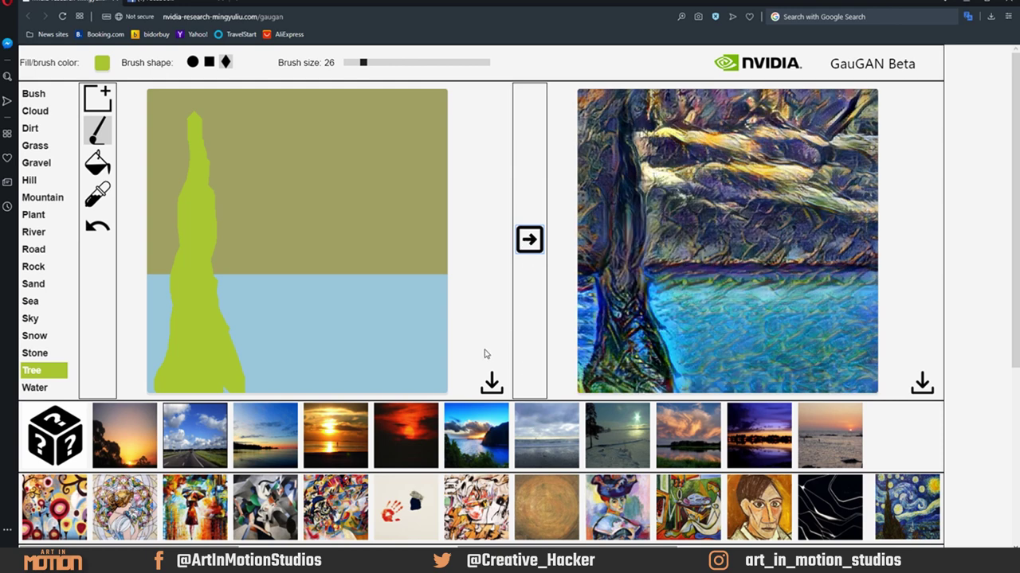
click(35, 266)
Test a bottom Rock strip and an upper Cloud streak with renders, then undo both strokes.
mouse_move(251, 393)
mouse_down()
mouse_move(416, 384)
mouse_move(403, 384)
mouse_move(255, 377)
mouse_move(435, 375)
mouse_move(281, 372)
mouse_up()
click(525, 249)
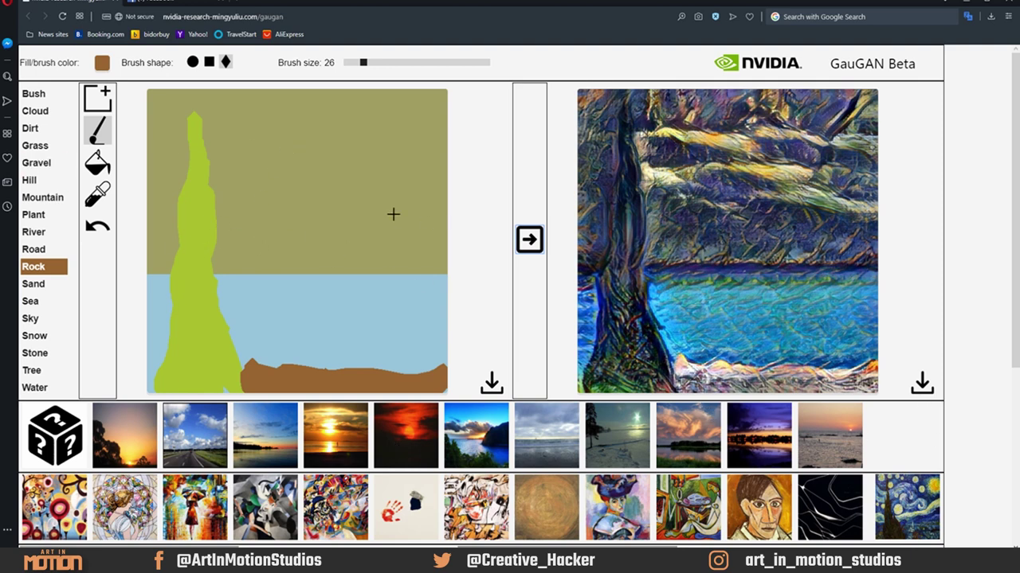
click(34, 111)
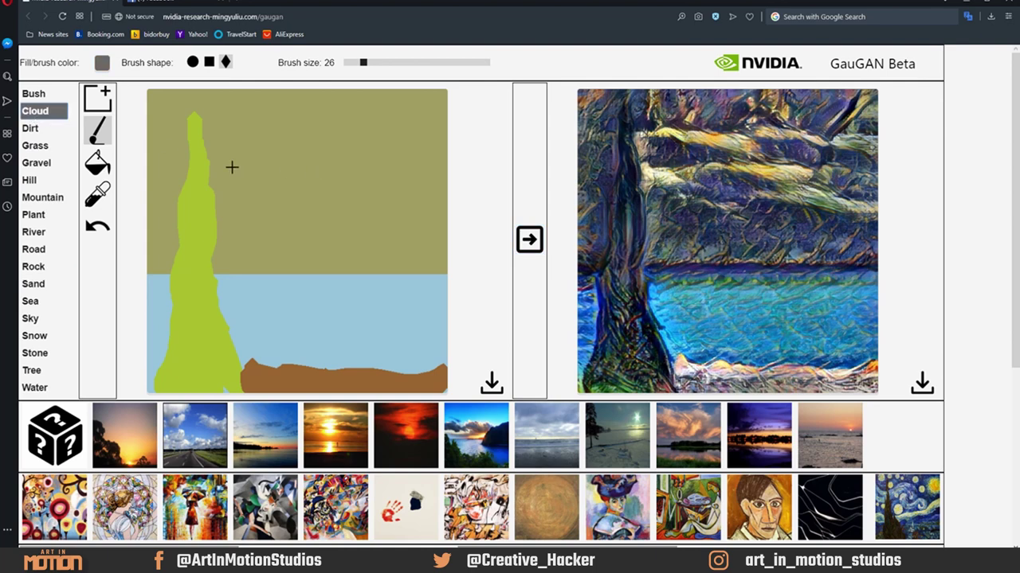
mouse_move(231, 167)
mouse_down()
mouse_move(385, 180)
mouse_move(459, 207)
mouse_up()
click(529, 239)
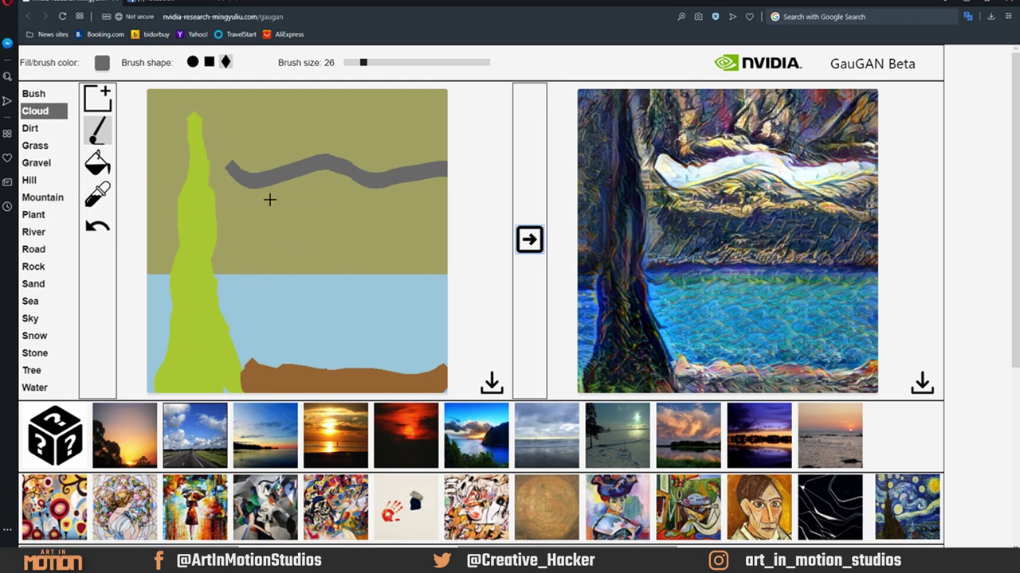
click(97, 226)
click(97, 226)
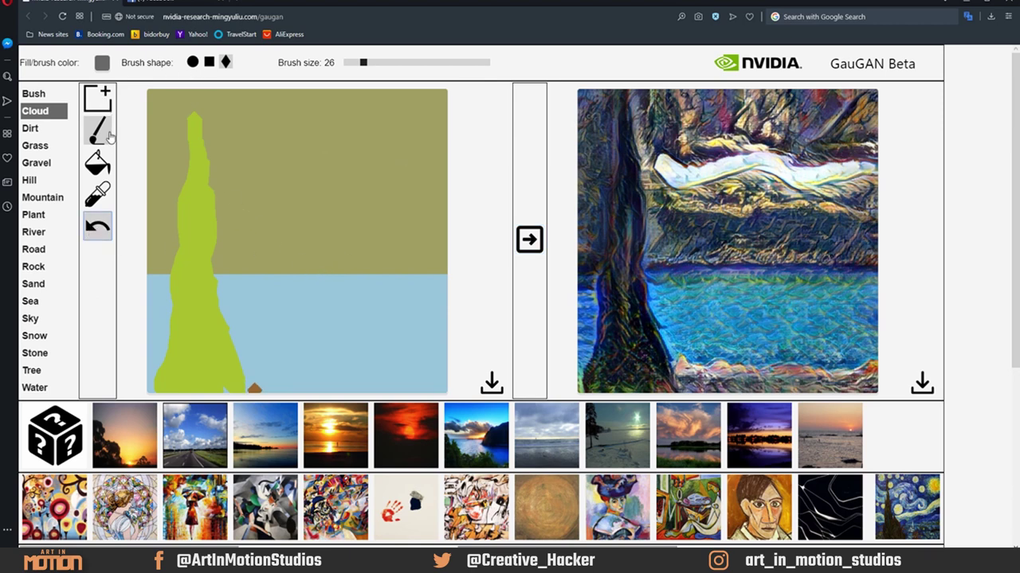
At brush size 12, paint two long curling grey Cloud swirls across the sky.
drag(360, 64, 349, 67)
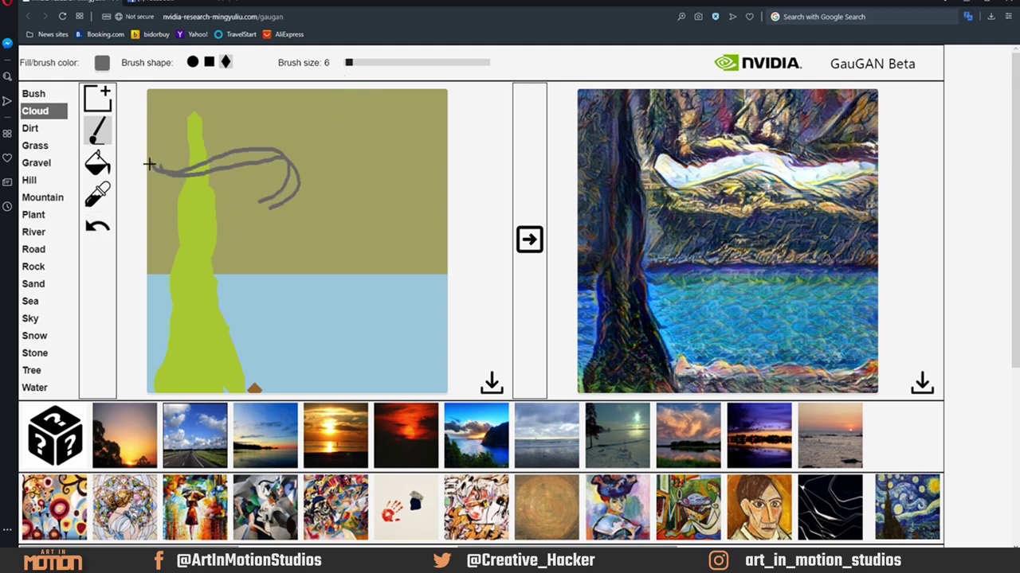
mouse_move(148, 164)
mouse_down()
mouse_move(184, 174)
mouse_move(263, 160)
mouse_move(306, 172)
mouse_move(303, 201)
mouse_move(277, 197)
mouse_up()
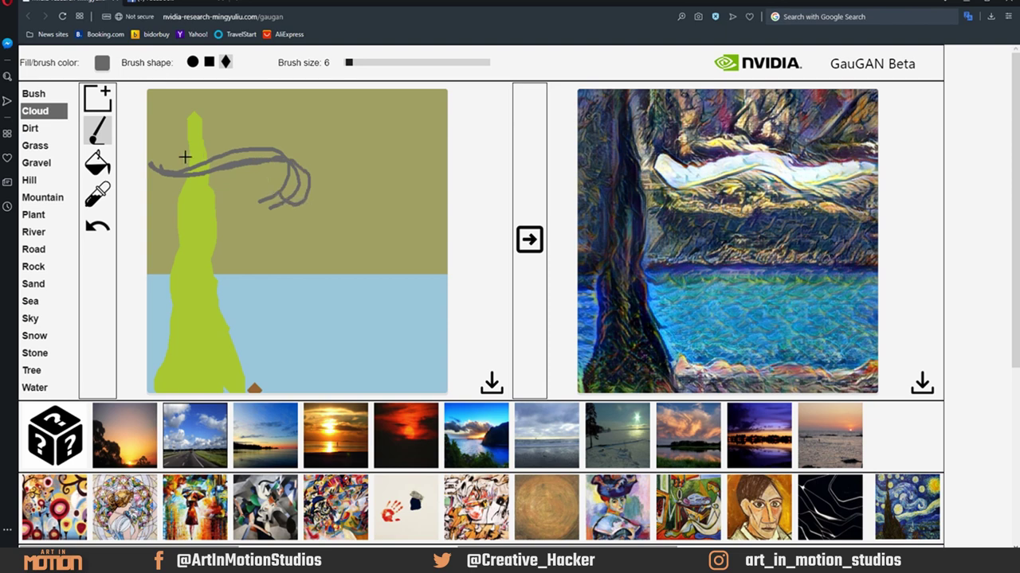
mouse_move(168, 166)
mouse_down()
mouse_move(323, 184)
mouse_move(268, 180)
mouse_up()
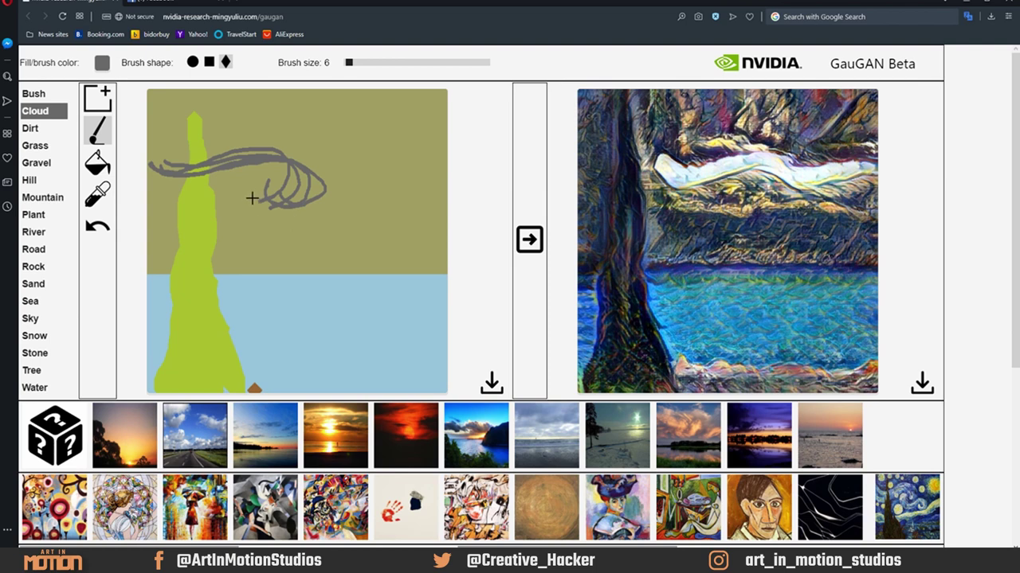
mouse_move(254, 195)
mouse_down()
mouse_move(242, 223)
mouse_move(262, 253)
mouse_move(412, 215)
mouse_move(427, 238)
mouse_move(417, 255)
mouse_move(384, 258)
mouse_move(404, 237)
mouse_up()
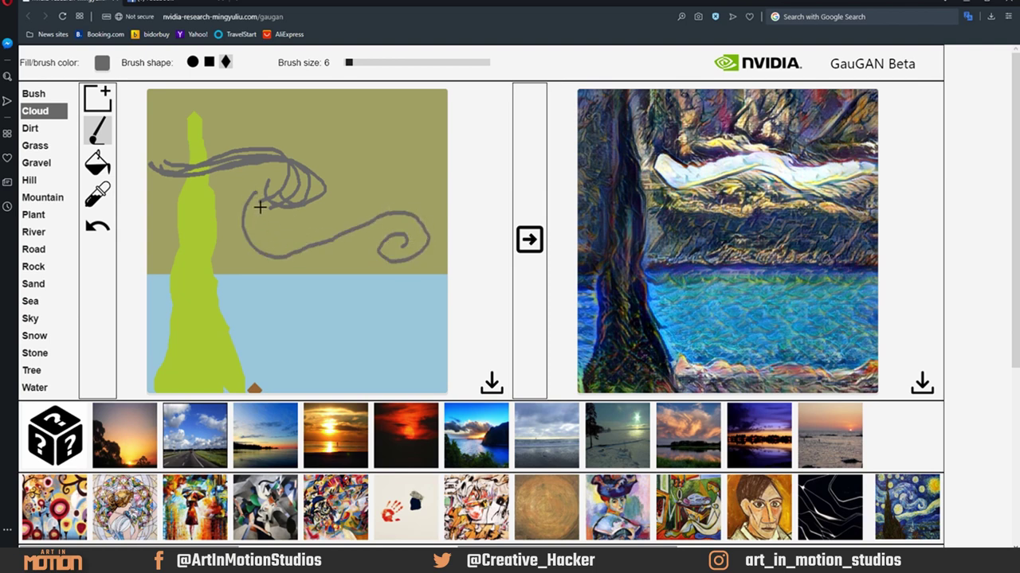
mouse_move(260, 208)
mouse_down()
mouse_move(278, 242)
mouse_move(355, 223)
mouse_move(405, 234)
mouse_move(389, 243)
mouse_move(399, 239)
mouse_up()
drag(382, 191, 364, 170)
Add small Cloud spirals near the top and top right, then render the sketch.
drag(323, 123, 335, 143)
scroll(263, 129, down, 4)
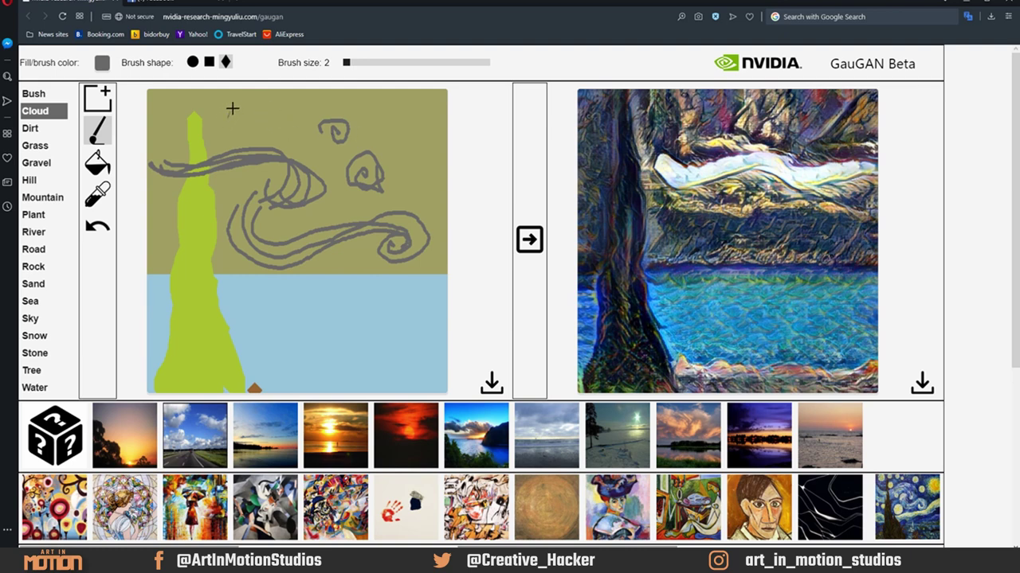
drag(239, 104, 254, 121)
mouse_move(398, 127)
mouse_down()
mouse_move(425, 146)
mouse_move(398, 129)
mouse_move(419, 136)
mouse_move(405, 137)
mouse_move(399, 113)
mouse_up()
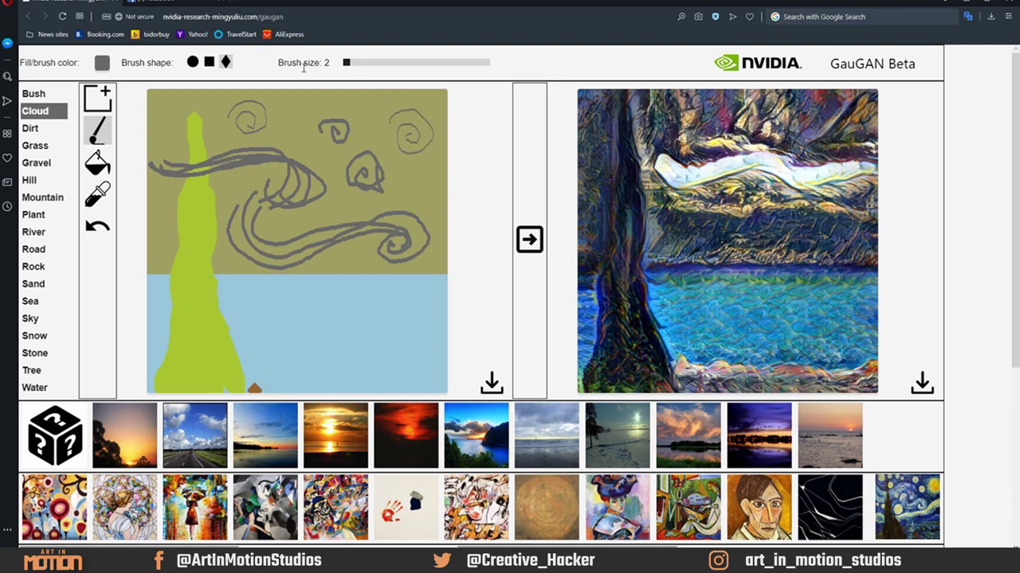
click(526, 244)
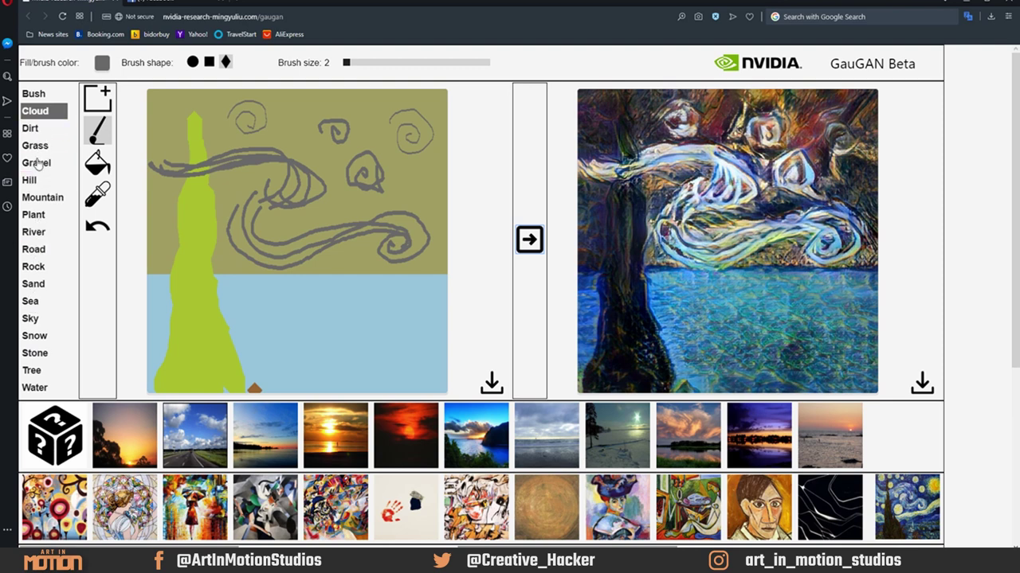
Trace thin Tree-label lines along the lower and upper swirls and each small spiral.
click(36, 371)
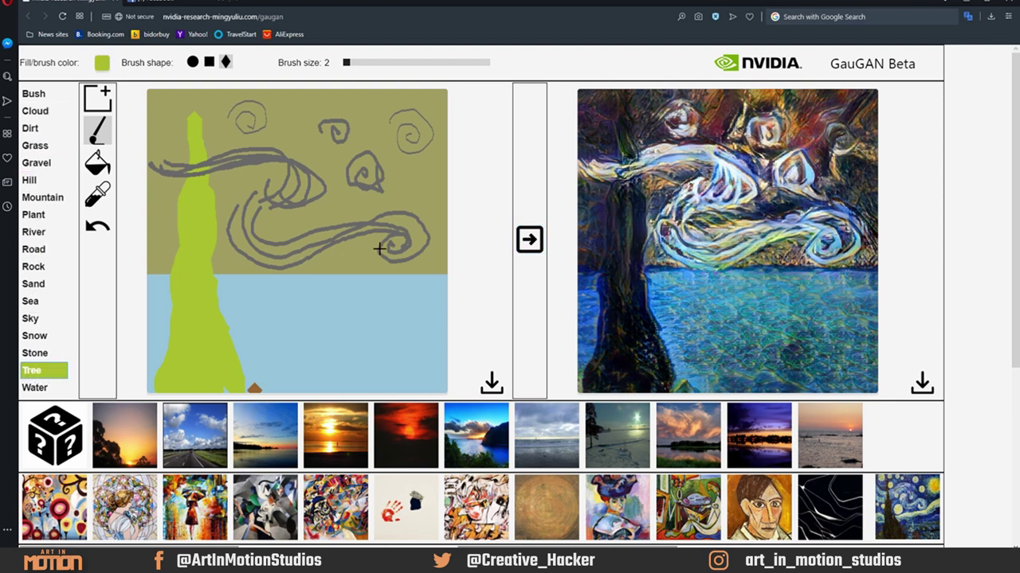
mouse_move(231, 239)
mouse_down()
mouse_move(283, 247)
mouse_move(339, 226)
mouse_up()
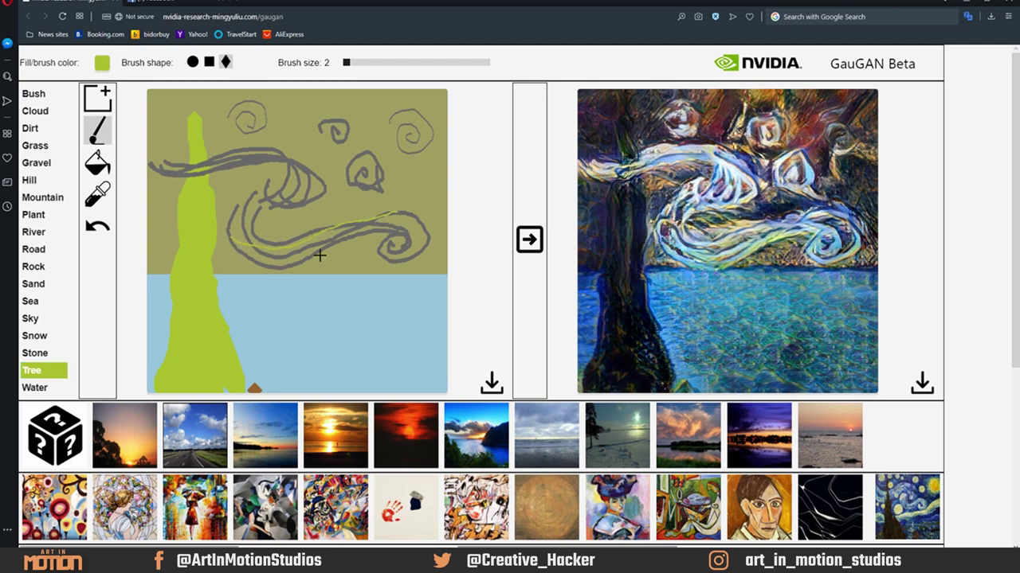
mouse_move(292, 255)
mouse_down()
mouse_move(373, 225)
mouse_move(392, 241)
mouse_up()
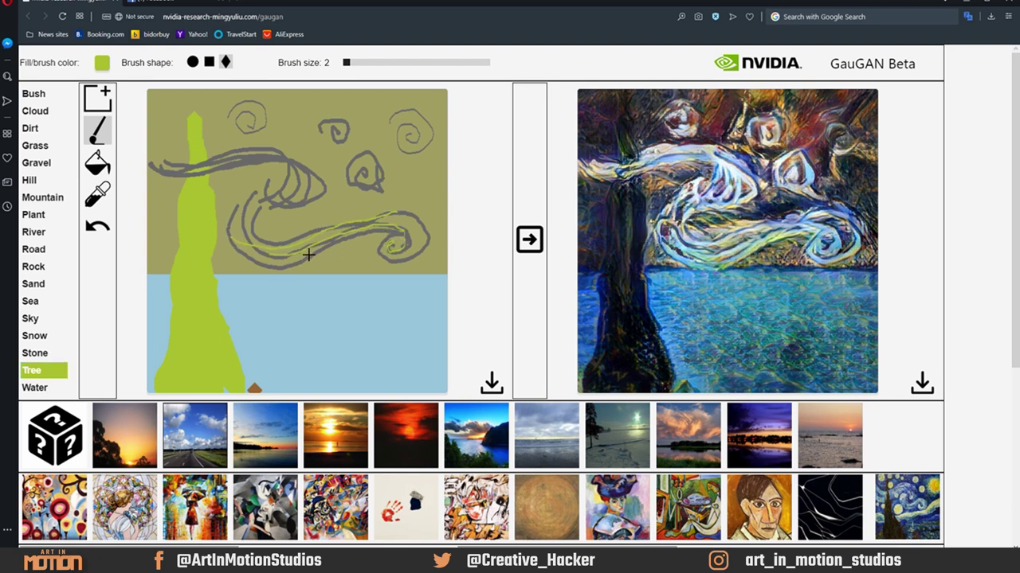
mouse_move(251, 175)
mouse_down()
mouse_move(305, 169)
mouse_move(273, 148)
mouse_move(174, 165)
mouse_up()
drag(248, 129, 242, 115)
drag(327, 131, 364, 166)
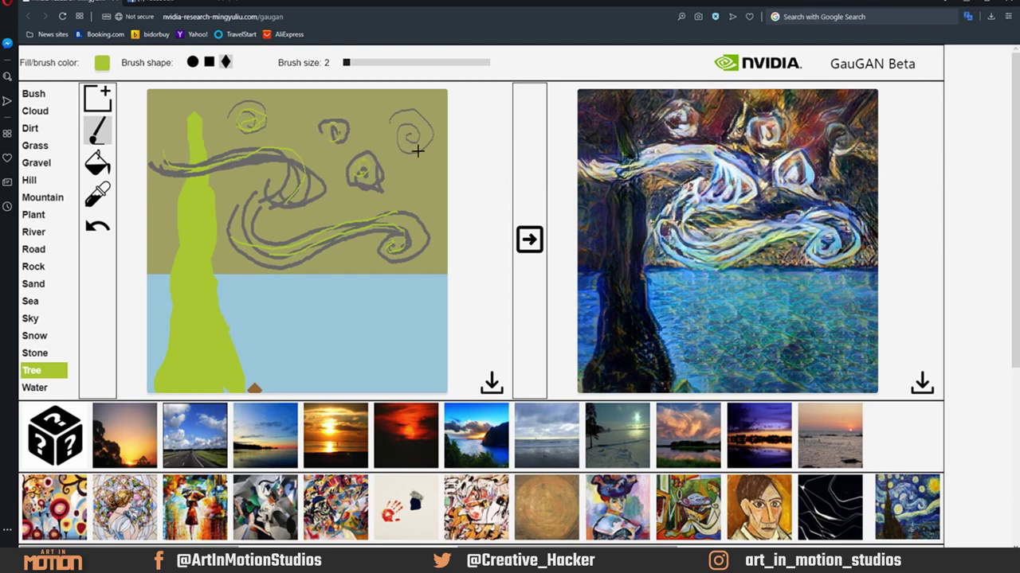
mouse_move(423, 146)
mouse_down()
mouse_move(410, 125)
mouse_move(415, 134)
mouse_up()
Re-render the traced swirls, then stamp a size-94 Cloud diamond in the upper-right sky and render.
click(522, 256)
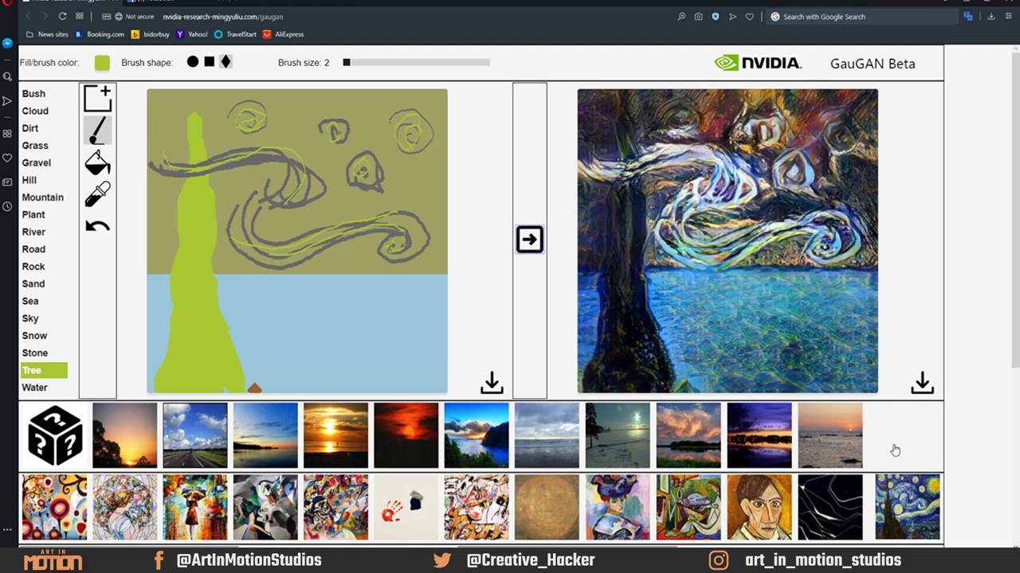
click(38, 112)
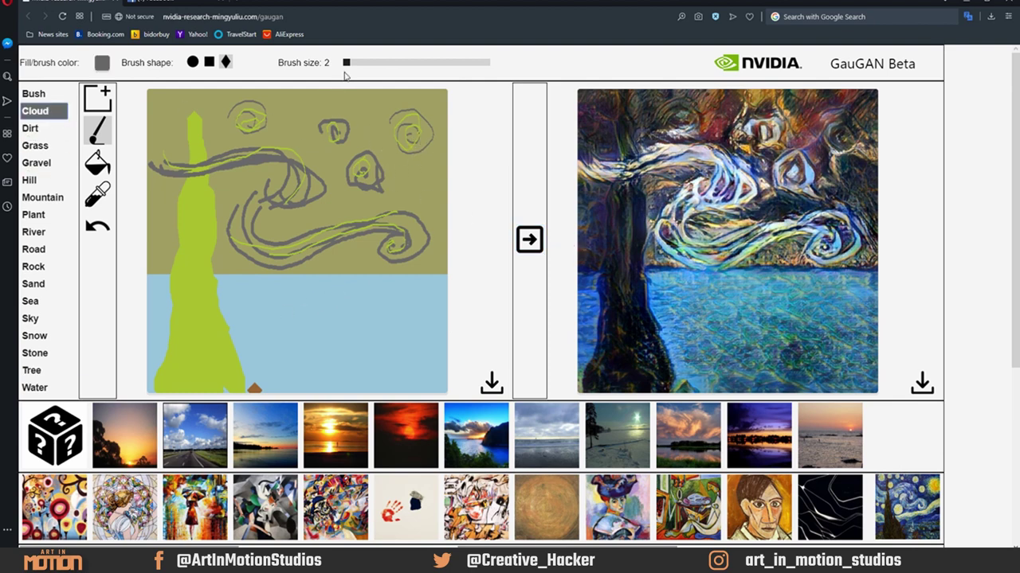
drag(345, 64, 412, 64)
drag(408, 142, 408, 137)
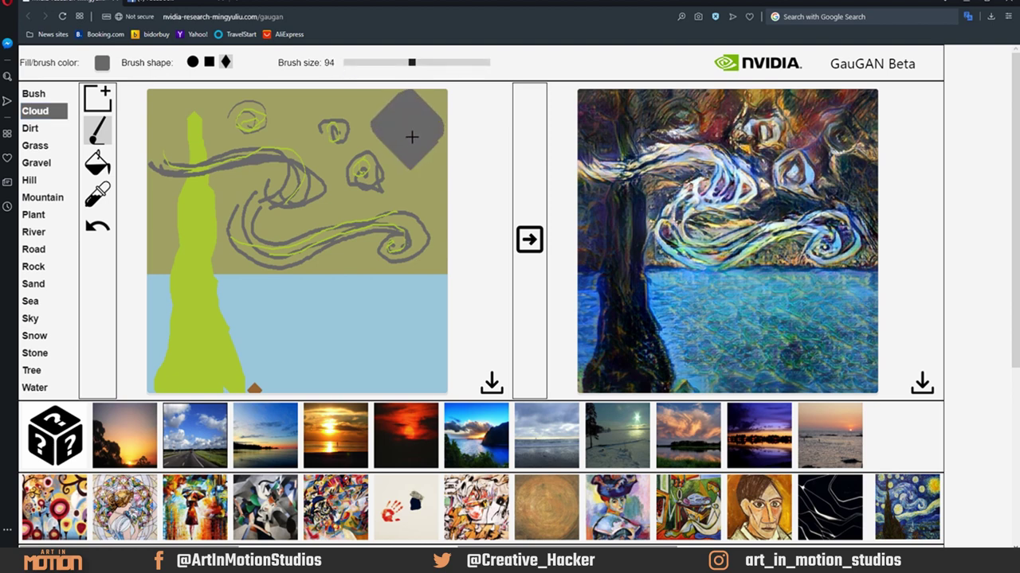
click(537, 245)
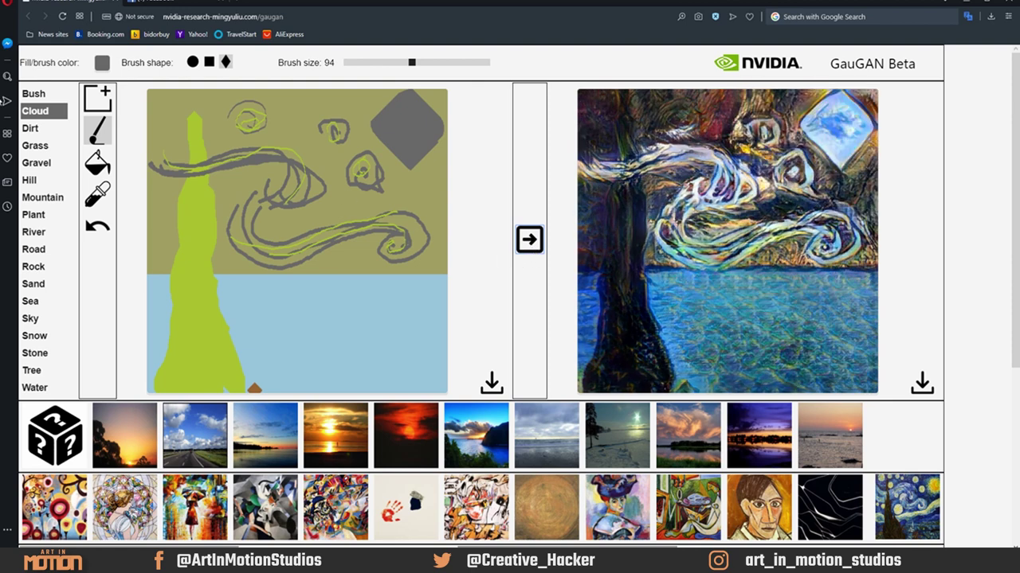
Repaint the upper-right diamond as Dirt, then as Sand, rendering after each.
click(34, 128)
mouse_move(398, 131)
mouse_down()
mouse_move(420, 124)
mouse_move(412, 142)
mouse_up()
click(530, 243)
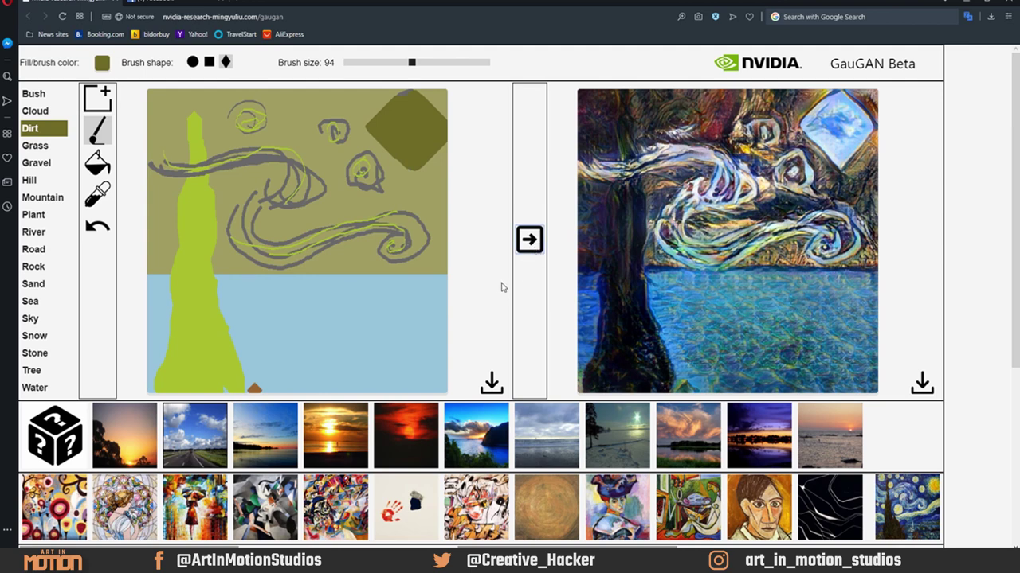
click(33, 285)
drag(405, 131, 414, 132)
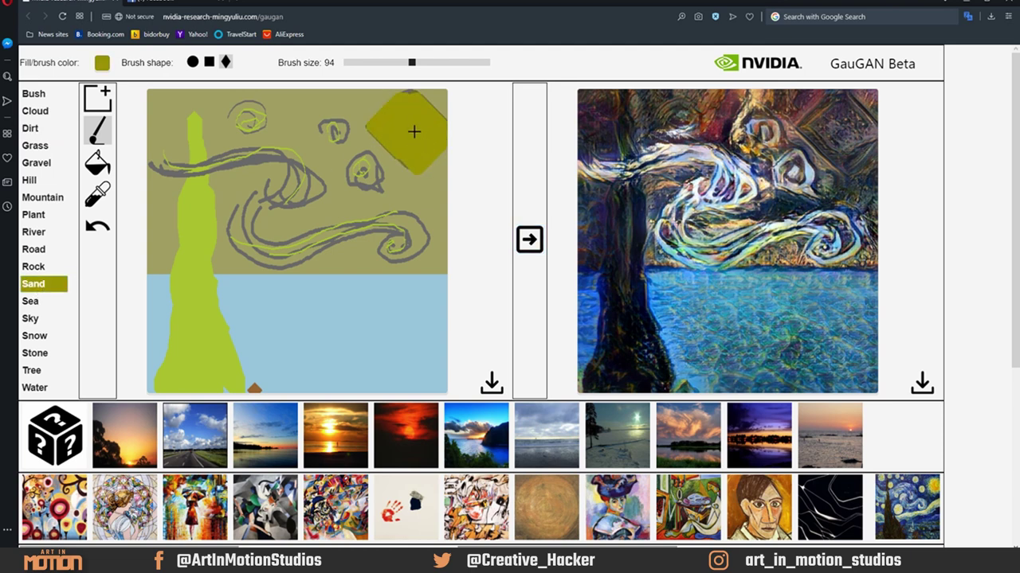
click(538, 248)
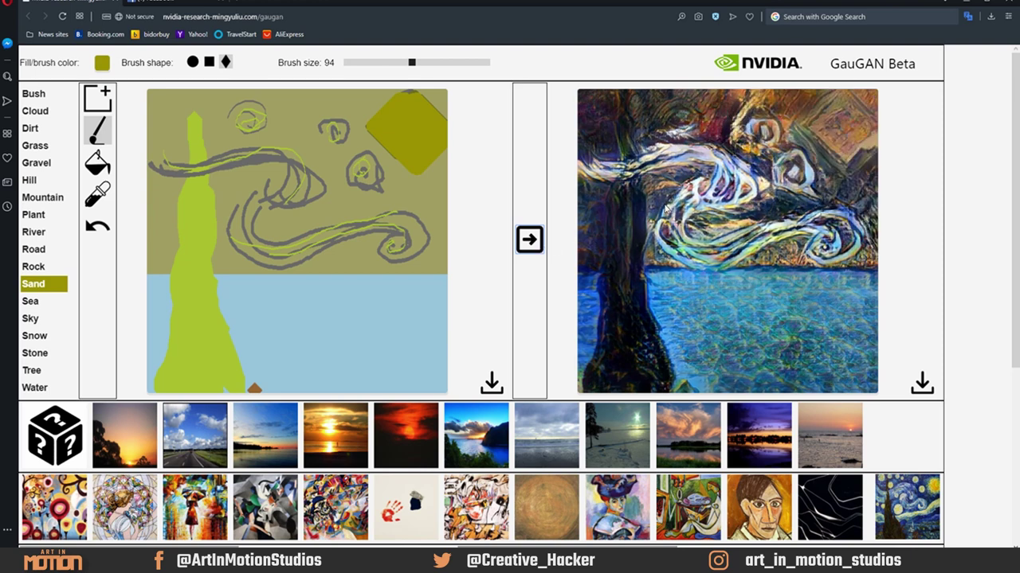
Stamp ten Stone diamonds in rows across the water and beside the tree trunk.
click(35, 352)
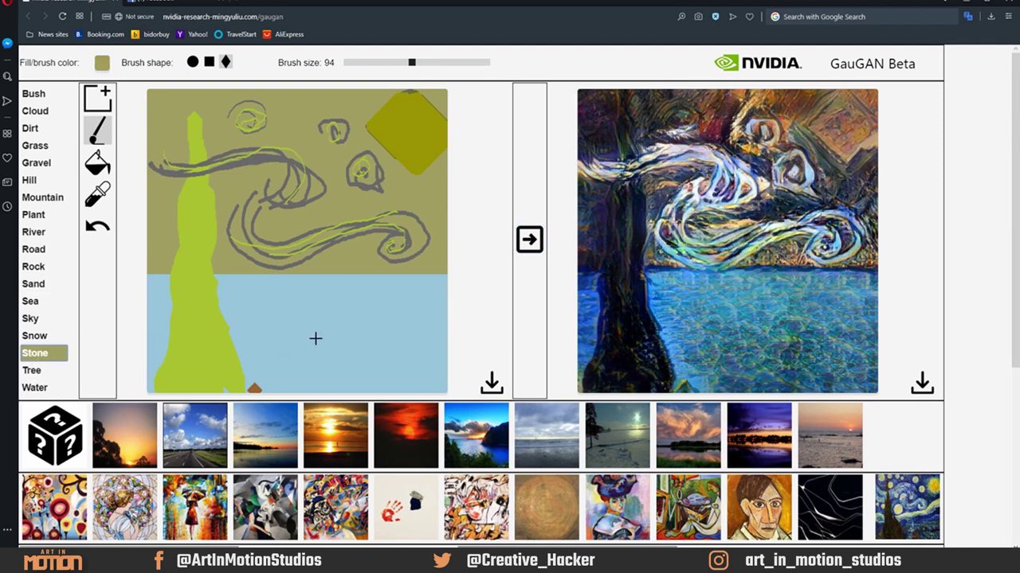
click(273, 369)
click(335, 368)
click(404, 369)
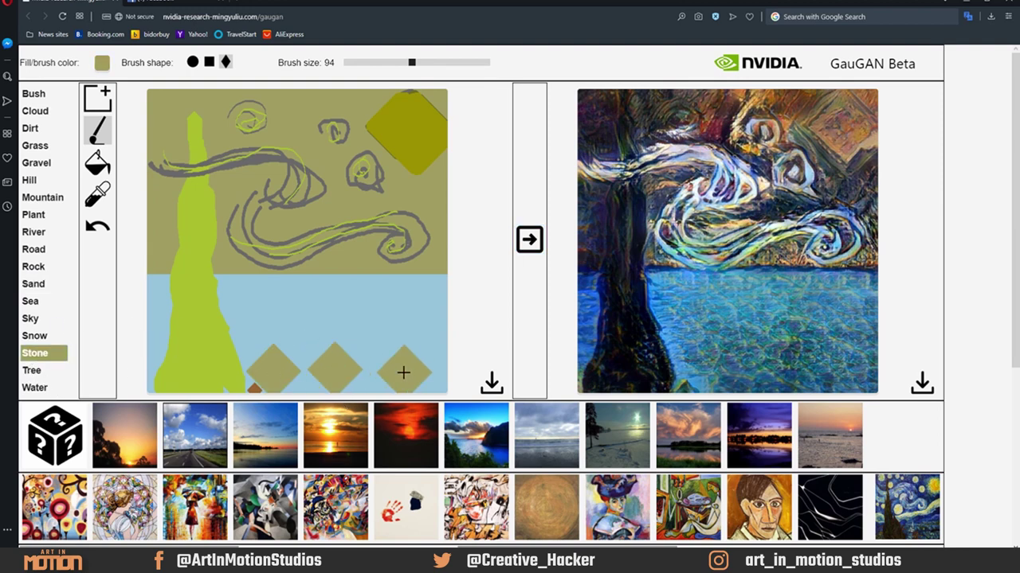
click(376, 337)
click(307, 334)
click(251, 322)
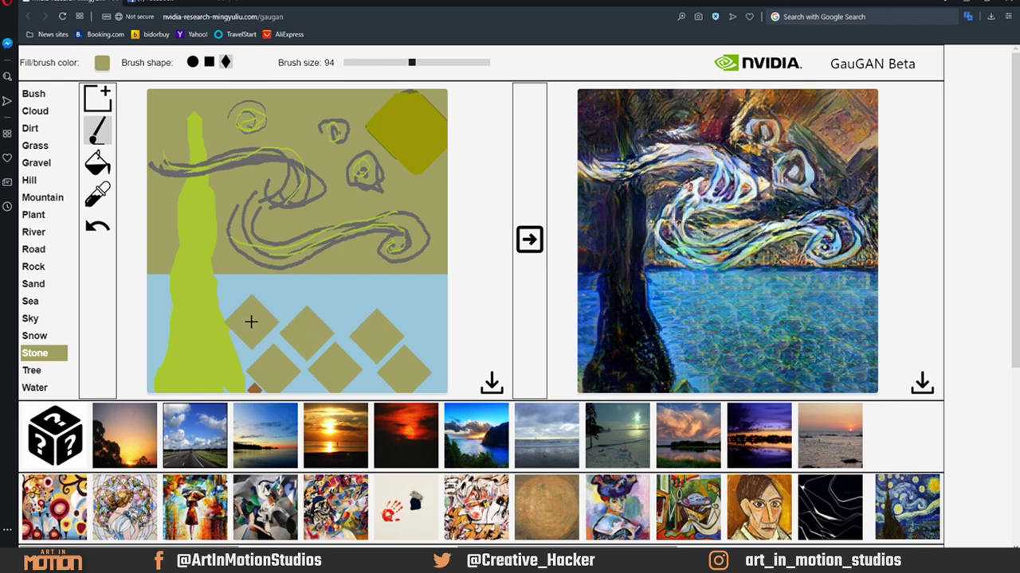
click(340, 304)
click(422, 311)
click(445, 344)
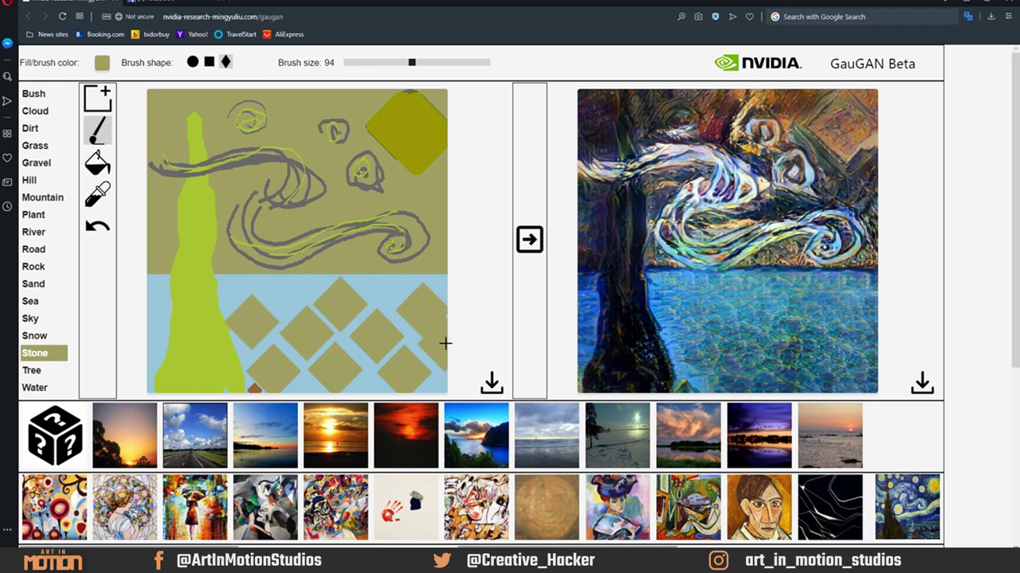
click(283, 294)
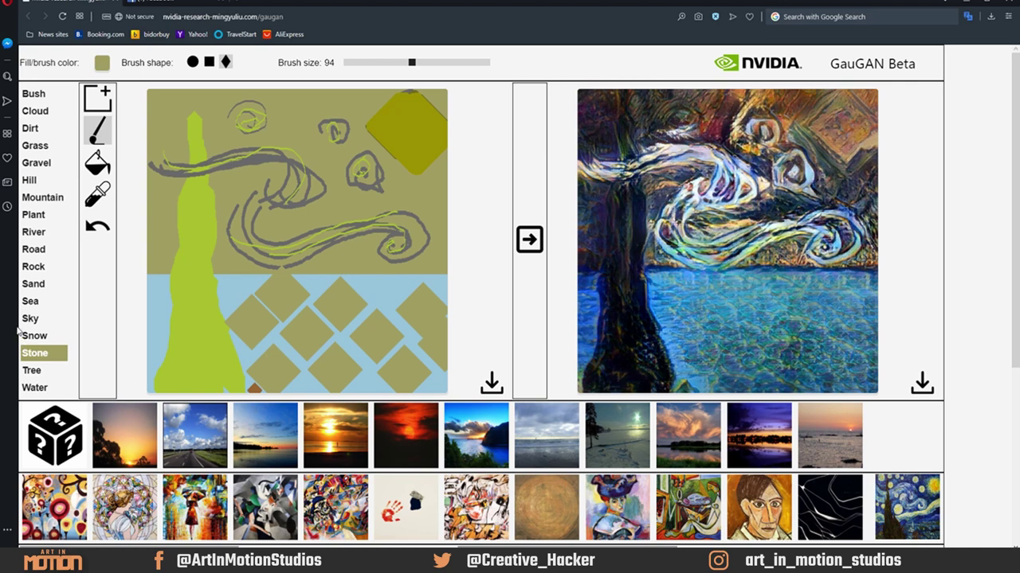
Stamp five brown Road diamonds between the stone ones and render the village.
click(30, 319)
click(35, 284)
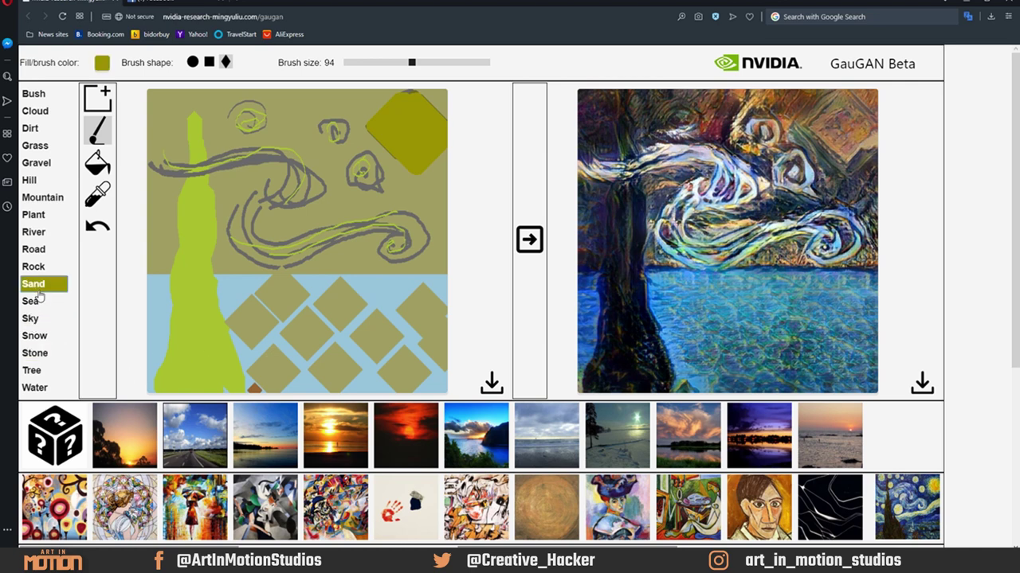
click(33, 302)
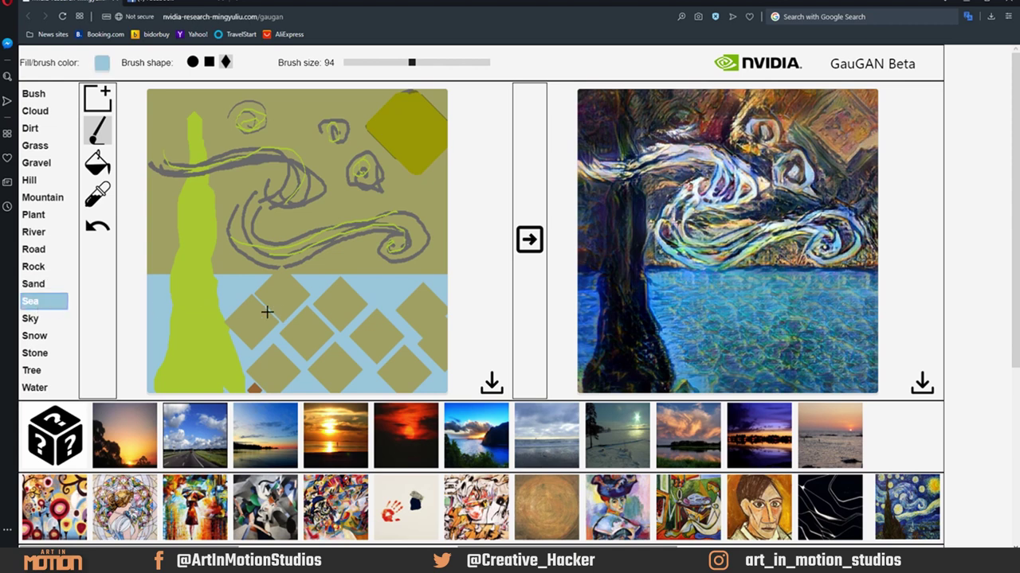
click(34, 266)
click(33, 249)
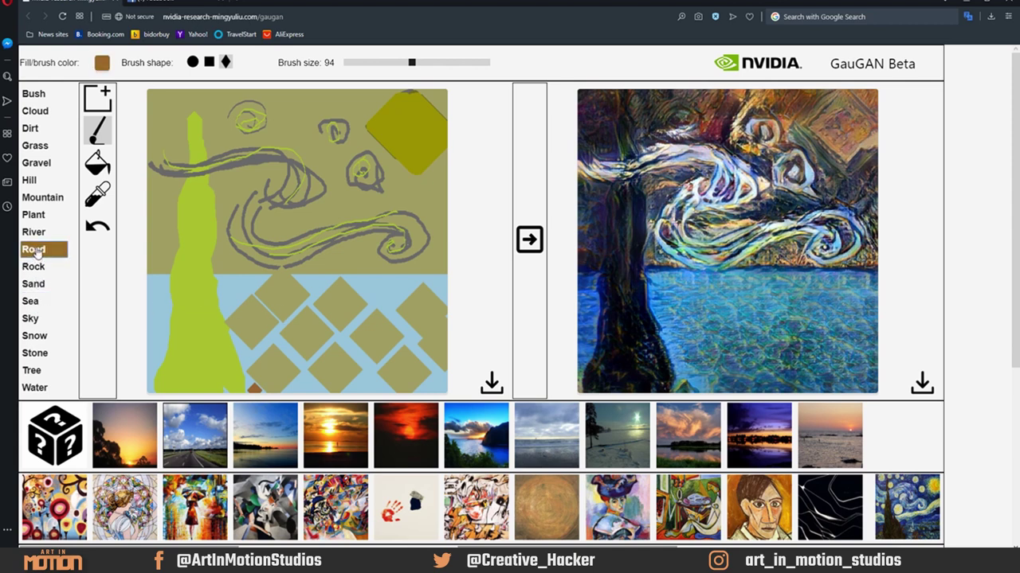
click(275, 315)
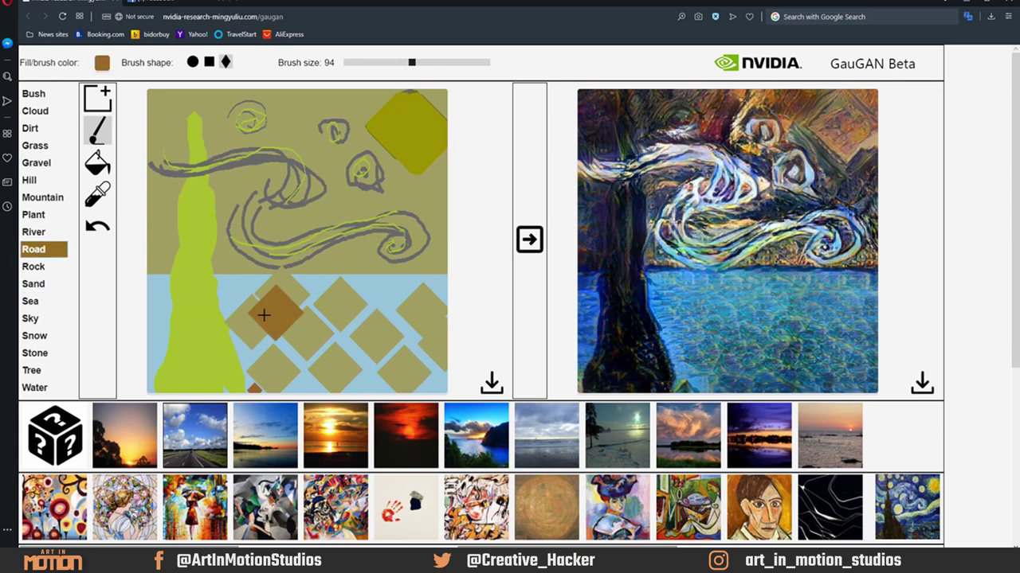
click(296, 356)
click(351, 338)
click(375, 370)
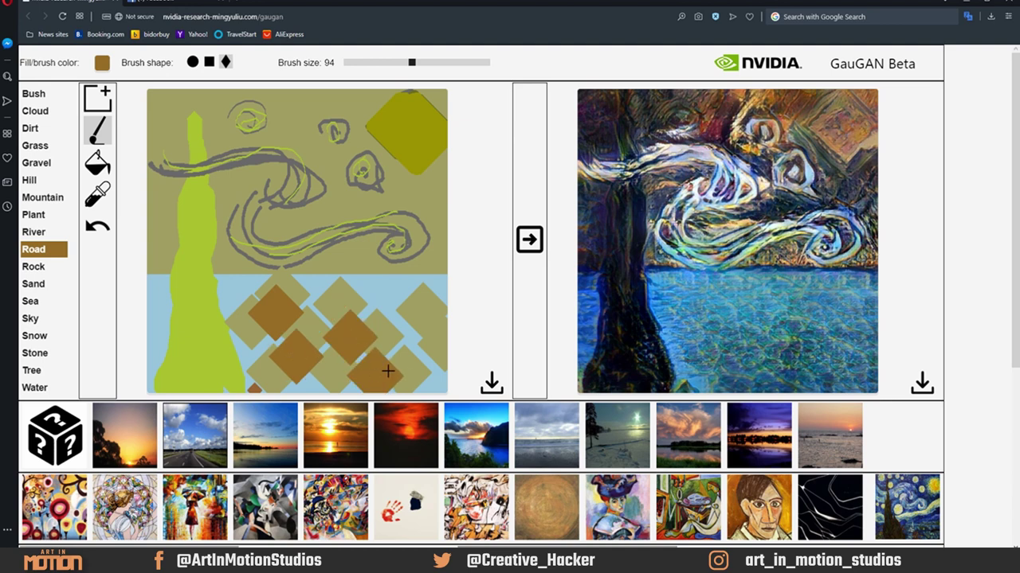
click(414, 333)
click(530, 239)
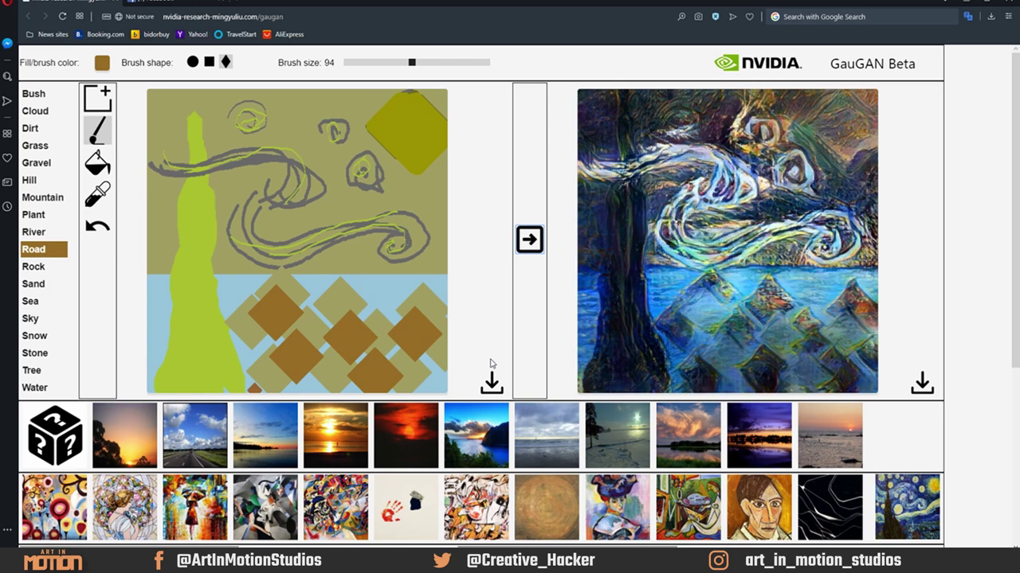
Stamp five green Plant diamonds among the blocks and render.
click(30, 215)
click(261, 340)
click(322, 337)
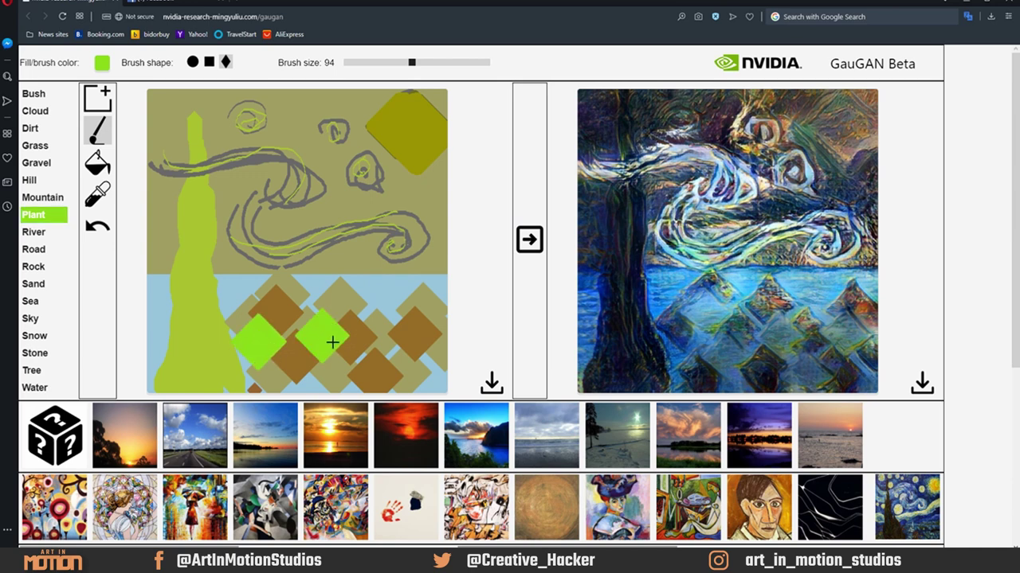
click(359, 368)
click(422, 355)
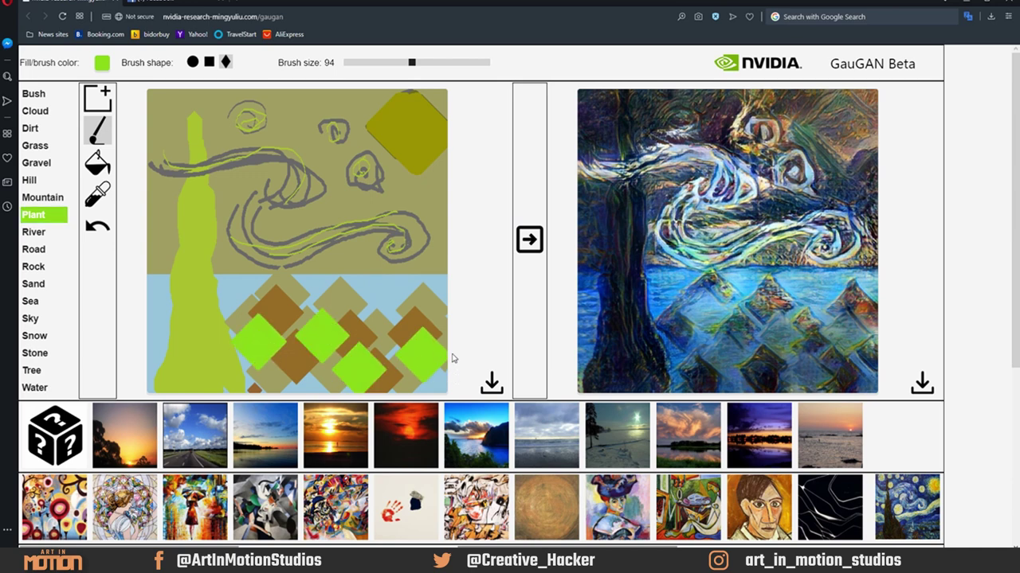
click(399, 311)
click(529, 239)
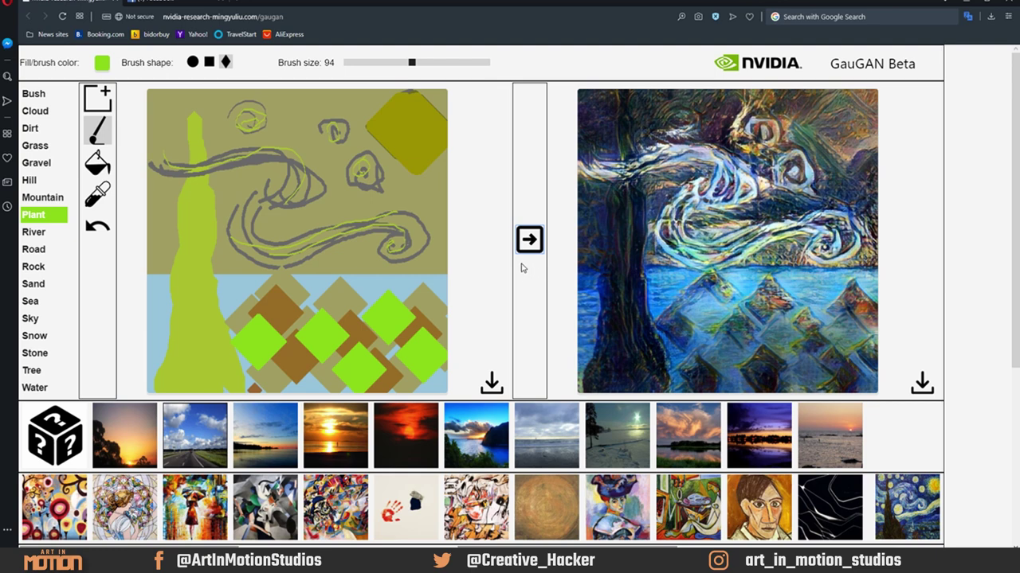
Stamp six Hill diamonds over the village in two rows.
click(36, 180)
click(238, 301)
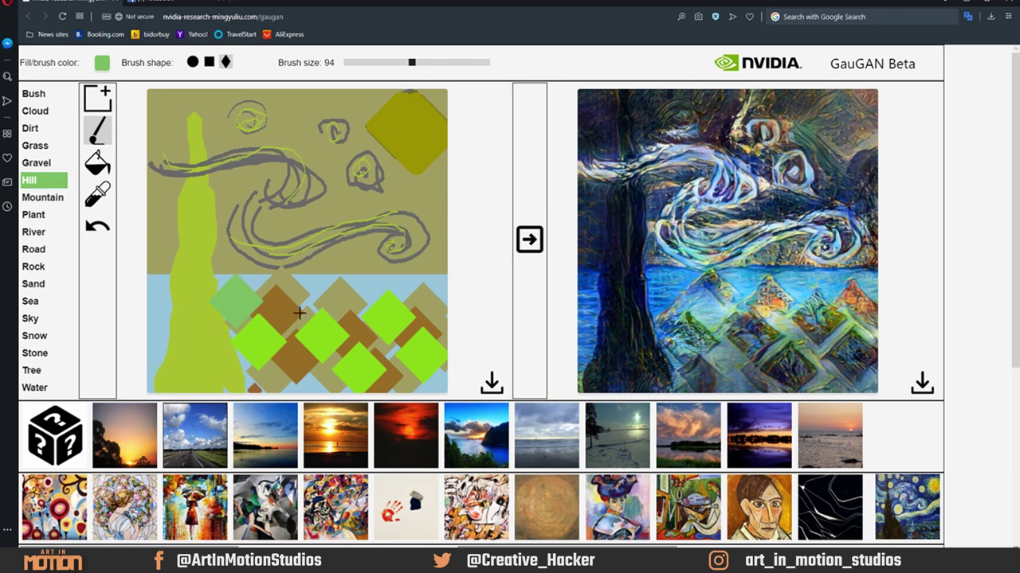
click(299, 312)
click(406, 313)
click(276, 371)
click(342, 374)
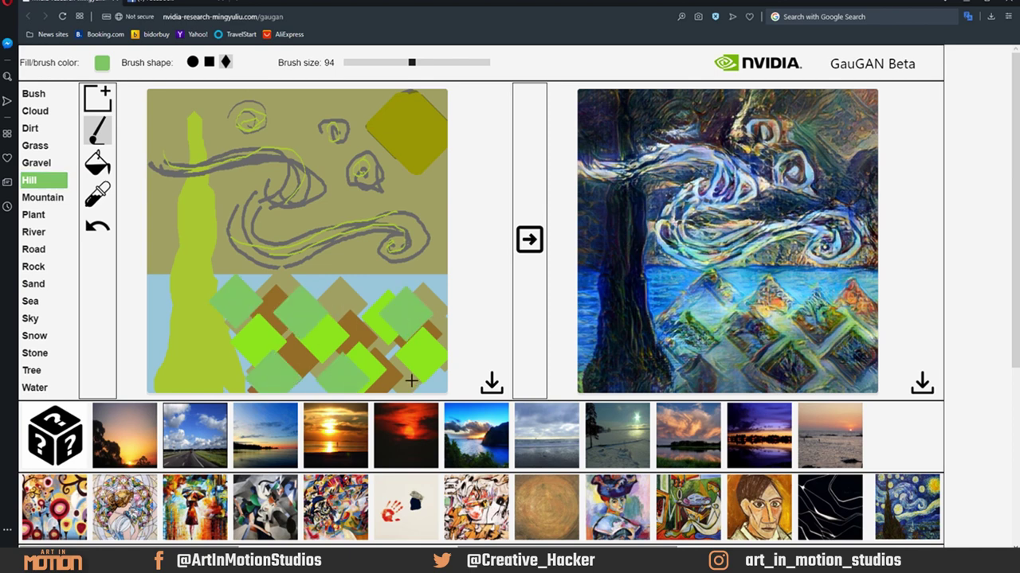
click(411, 374)
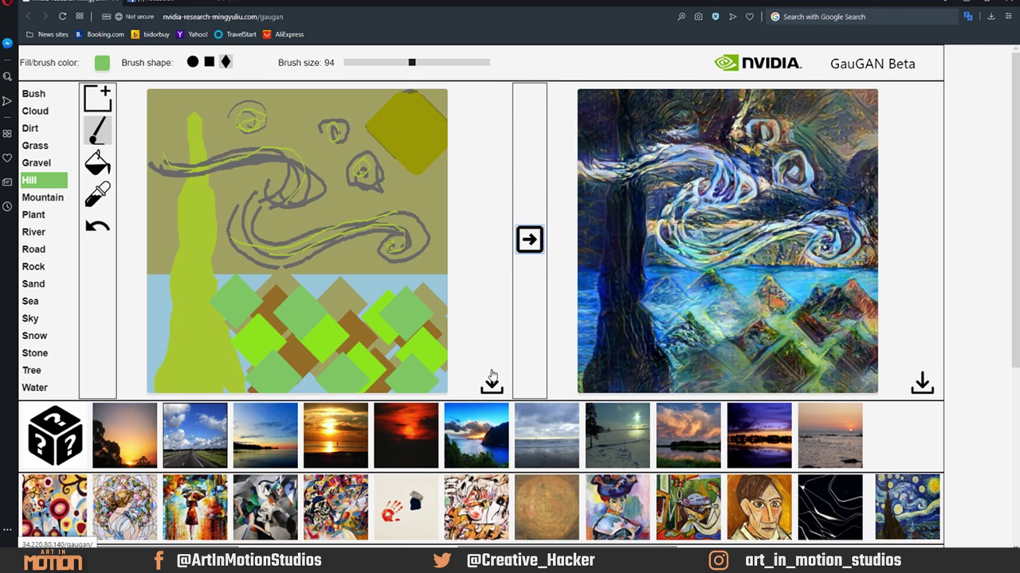
Stamp seven Tree diamonds across the village, including its right edge.
click(31, 377)
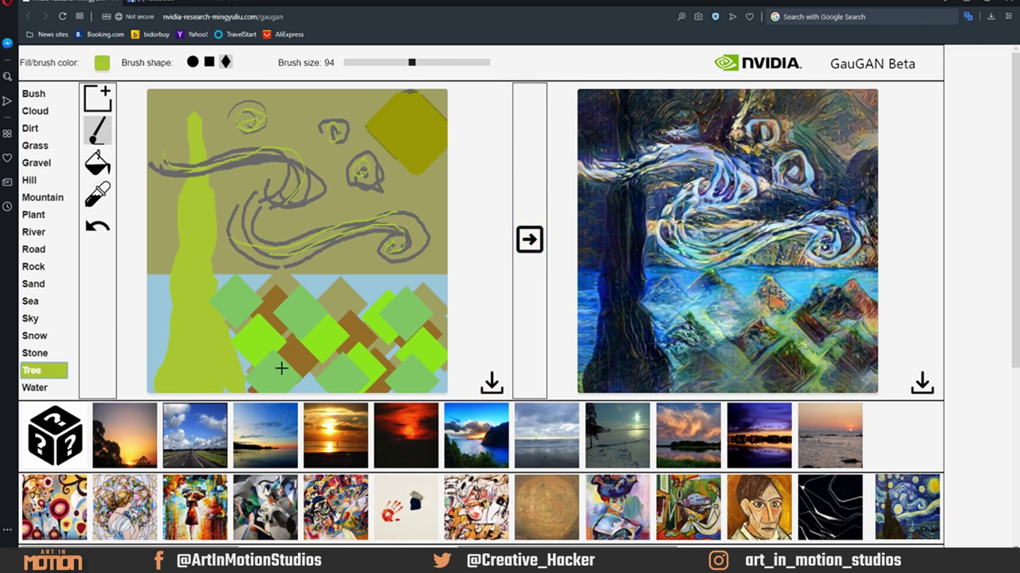
click(281, 367)
click(250, 317)
click(312, 326)
click(368, 322)
click(393, 363)
click(444, 323)
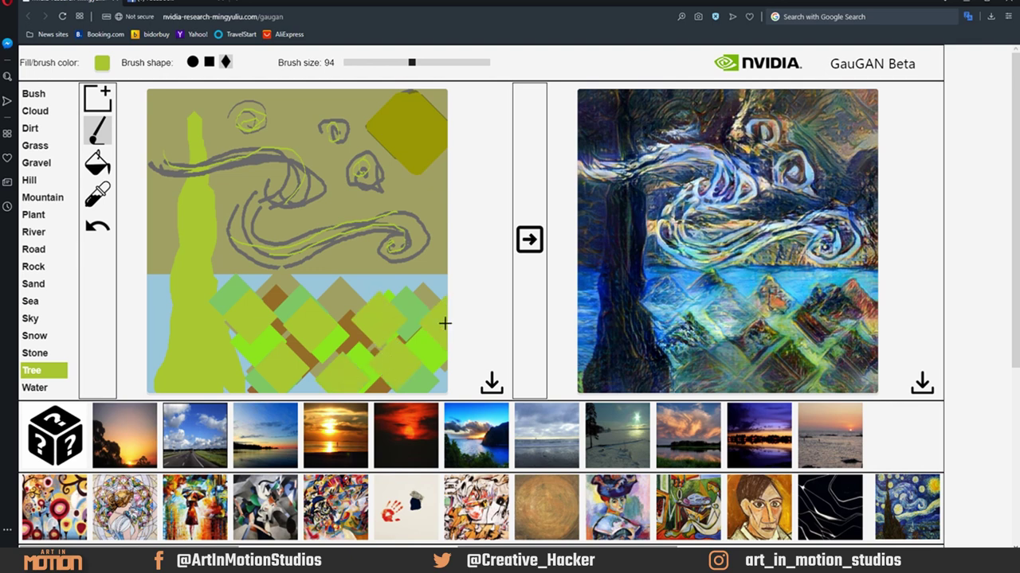
click(342, 303)
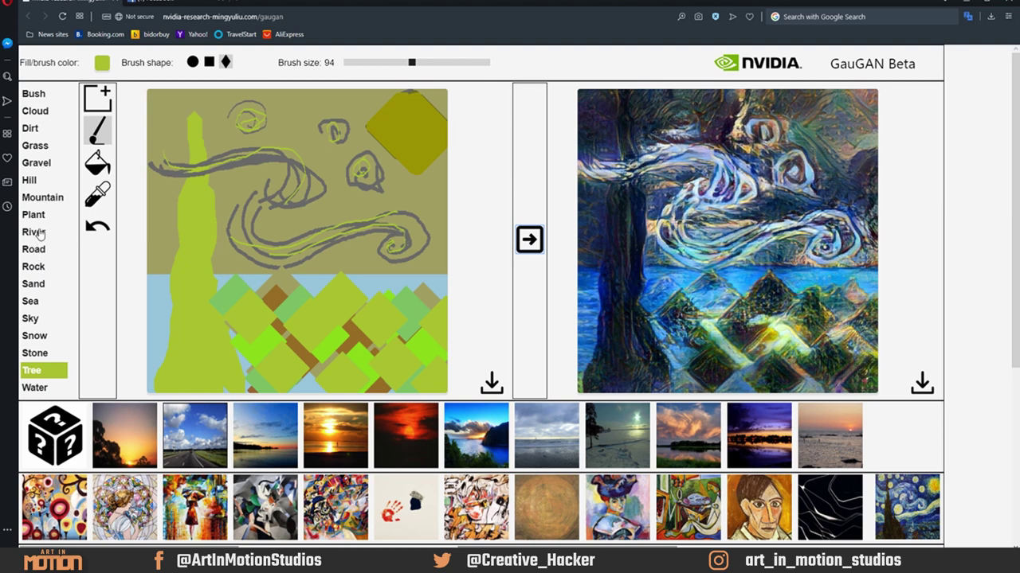
Reduce the brush size to 16 while switching from Plant to the Mountain label.
click(35, 217)
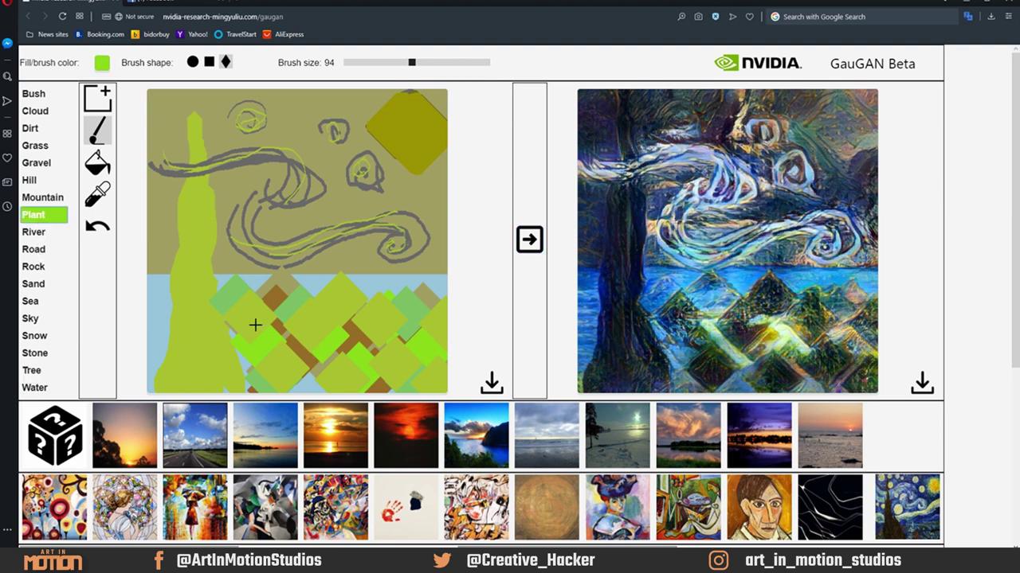
mouse_move(412, 63)
mouse_down()
mouse_move(328, 61)
mouse_move(350, 62)
mouse_up()
click(52, 198)
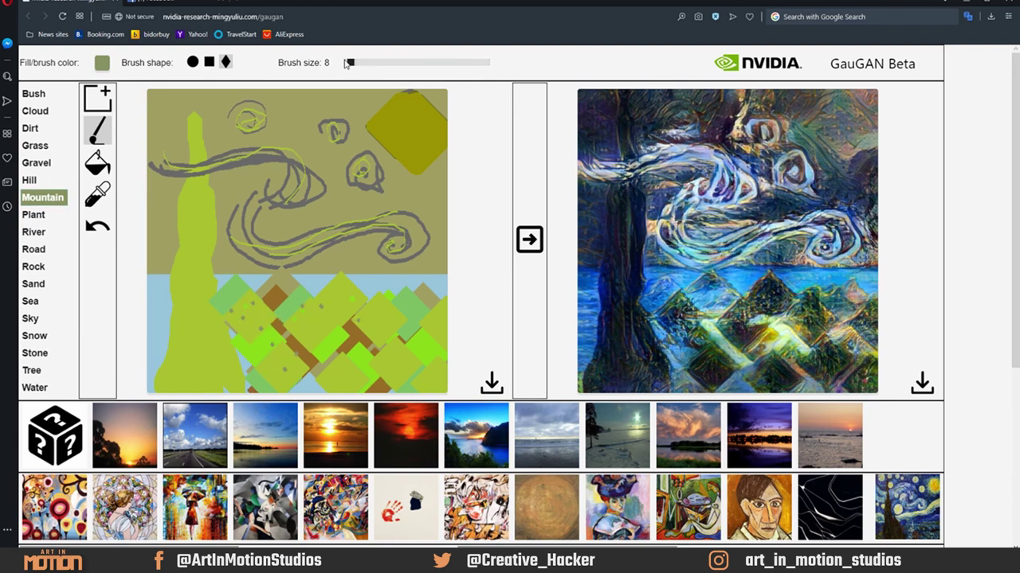
drag(350, 62, 356, 62)
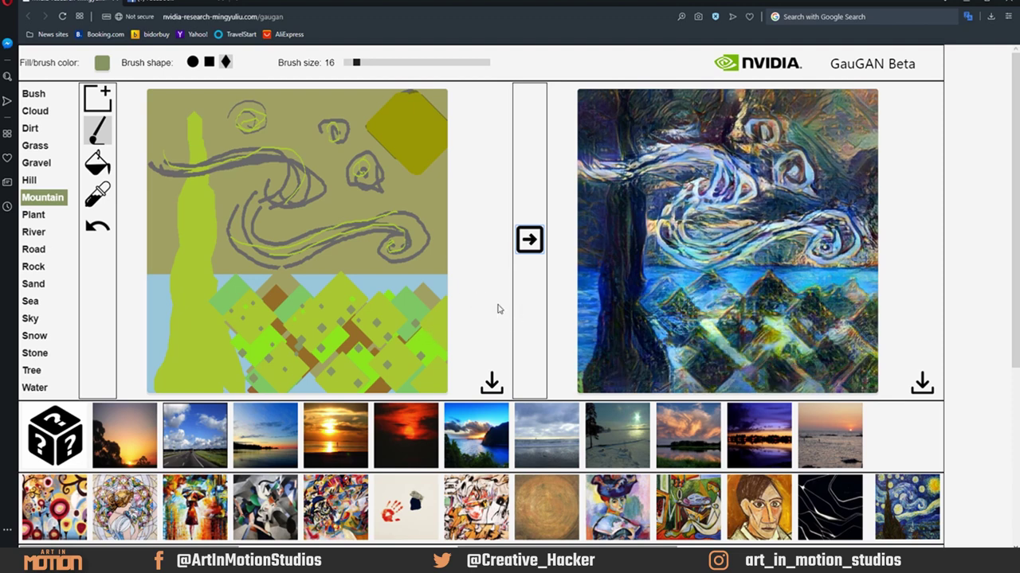
Switch to Hill, then Grass, regenerating the output image after each.
click(46, 181)
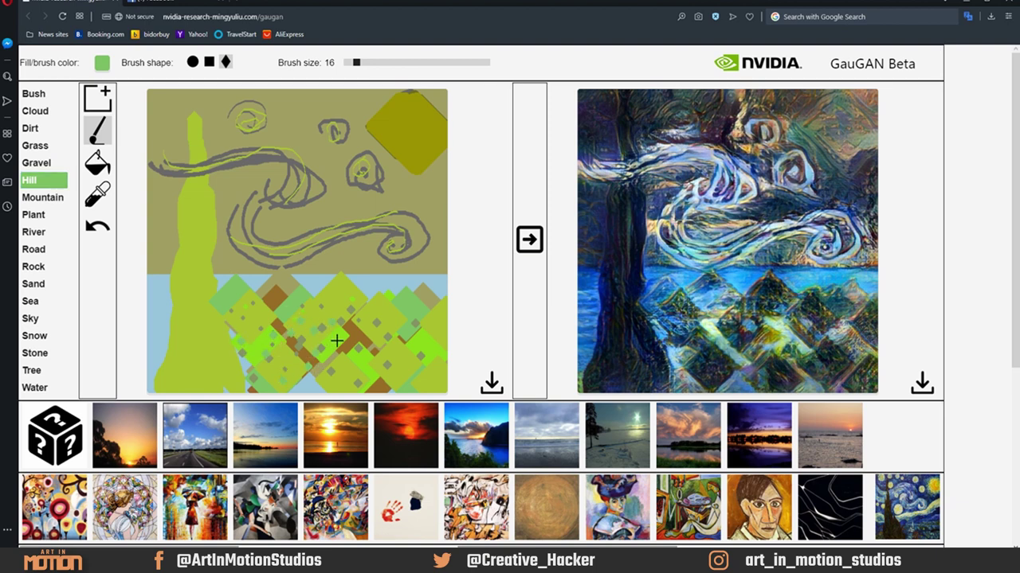
click(528, 239)
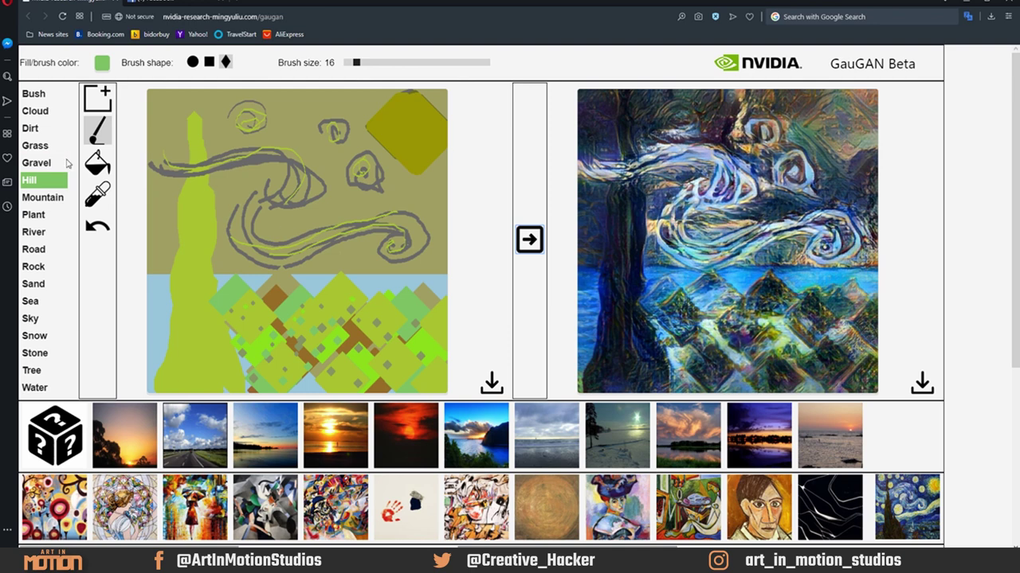
click(35, 146)
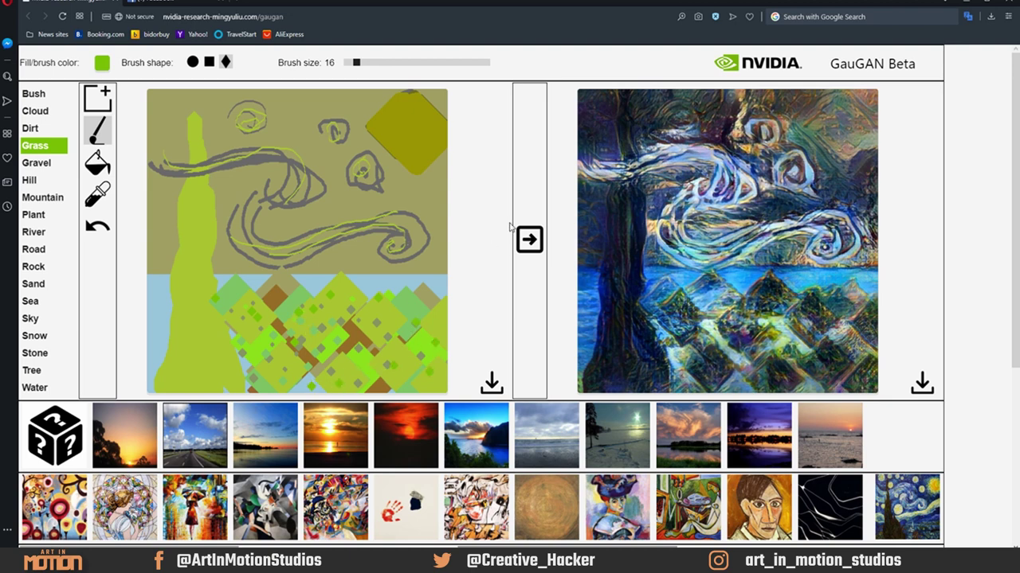
click(529, 239)
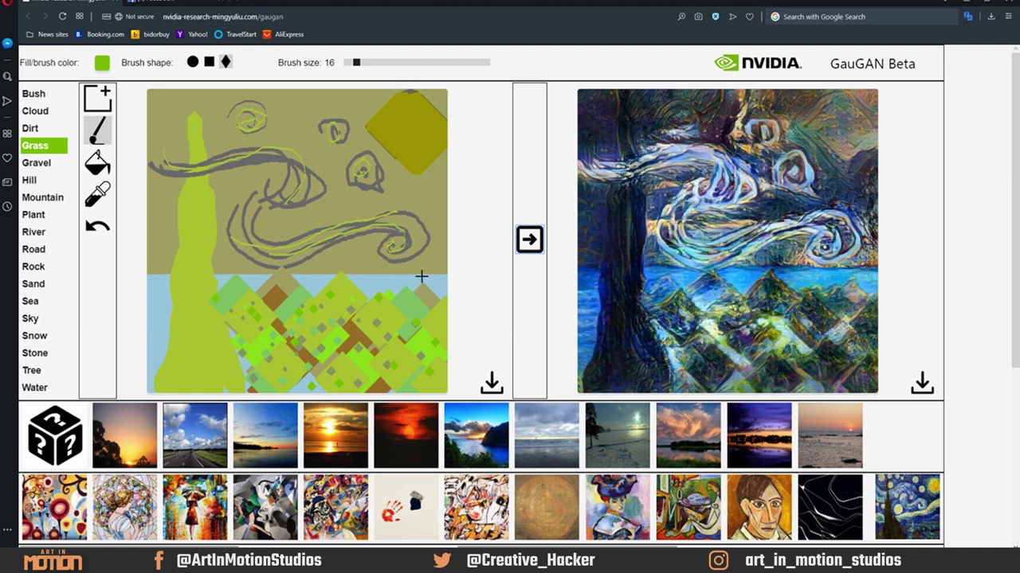
Paint a Tree strip along the horizon, extending it to the right edge.
click(36, 371)
drag(216, 277, 457, 275)
click(530, 241)
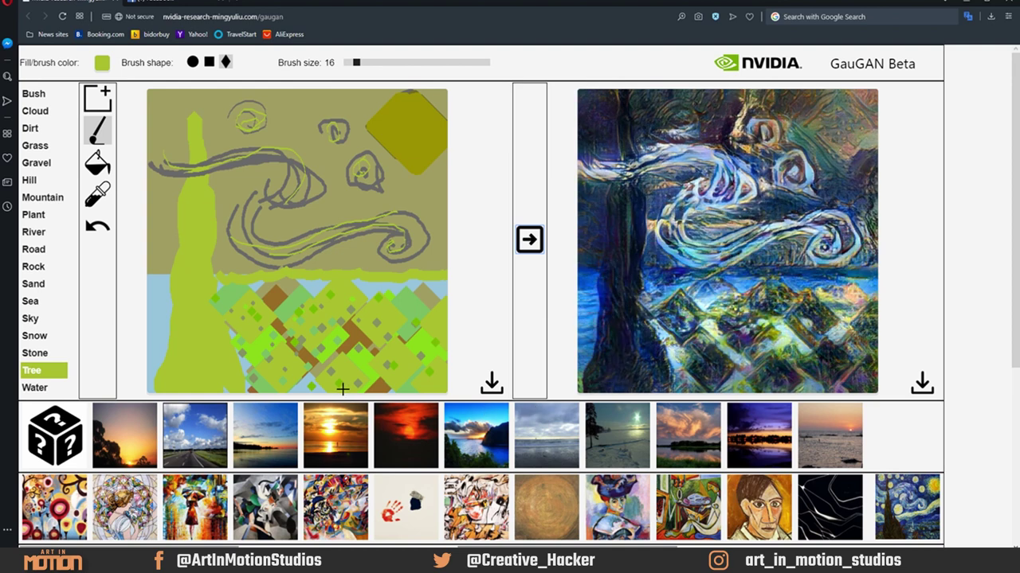
Paint Stone over parts of the grey swirls and in horizontal bands across the green village.
click(45, 358)
drag(218, 282, 439, 278)
click(532, 243)
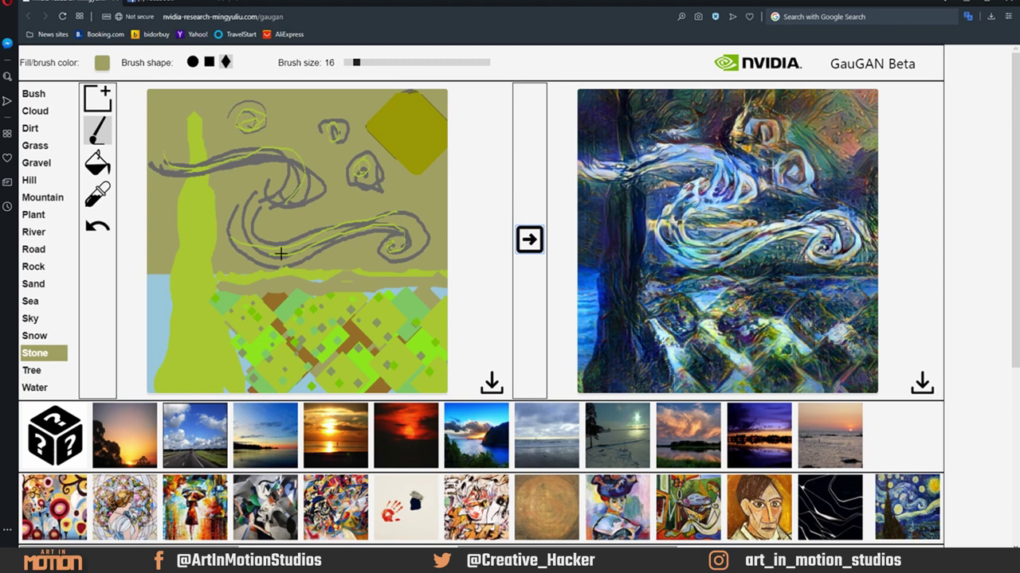
mouse_move(278, 253)
mouse_down()
mouse_move(268, 203)
mouse_move(288, 215)
mouse_move(263, 256)
mouse_move(270, 245)
mouse_move(412, 236)
mouse_up()
mouse_move(292, 189)
mouse_down()
mouse_move(249, 158)
mouse_move(179, 176)
mouse_move(152, 159)
mouse_up()
click(538, 239)
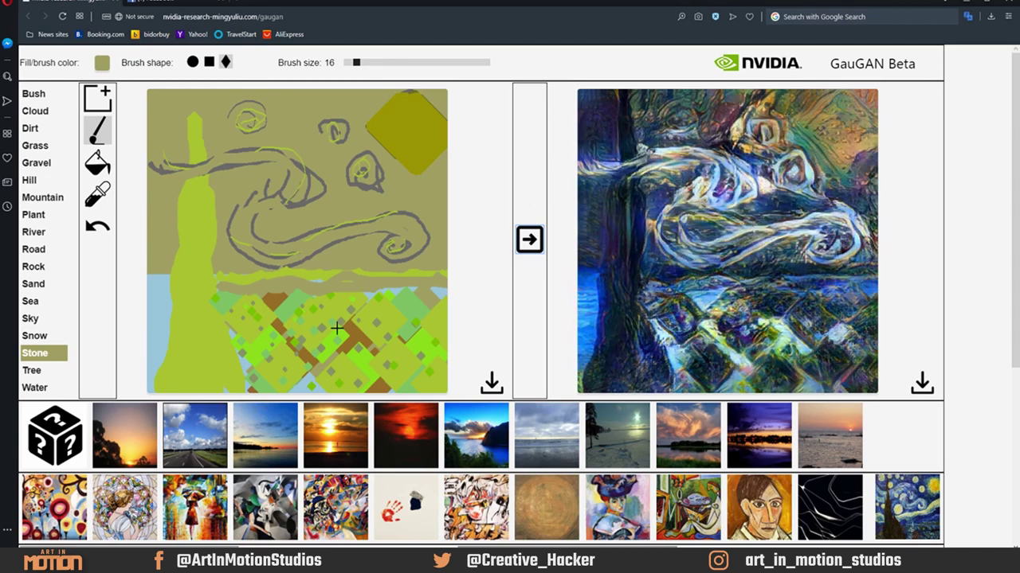
mouse_move(263, 317)
mouse_down()
mouse_move(377, 311)
mouse_move(257, 323)
mouse_move(378, 352)
mouse_move(343, 343)
mouse_move(387, 344)
mouse_move(287, 365)
mouse_move(429, 377)
mouse_move(404, 368)
mouse_move(471, 367)
mouse_up()
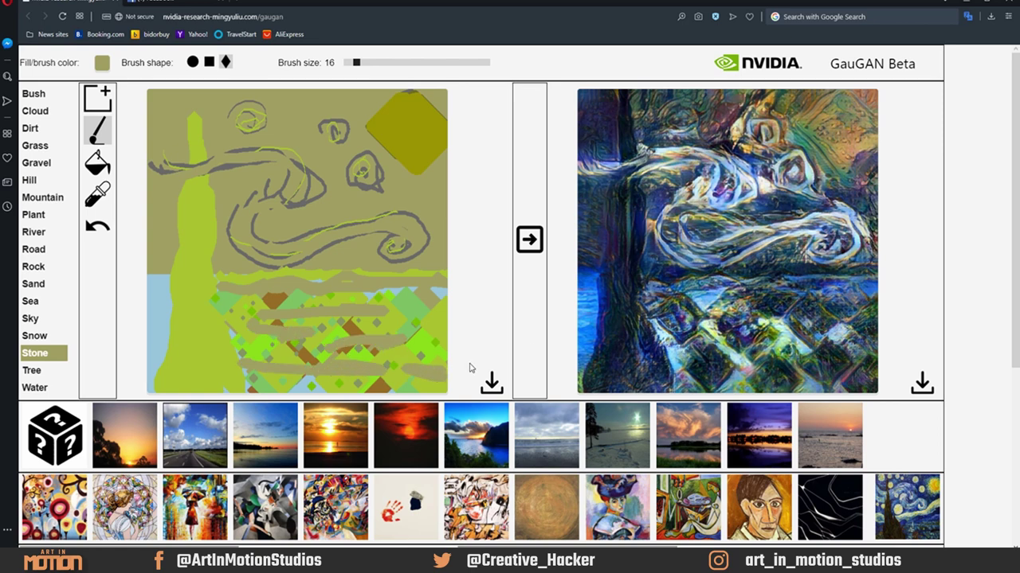
Add a Stone band along the bottom and scribble Dirt inside the yellow moon diamond, then re-render.
click(530, 239)
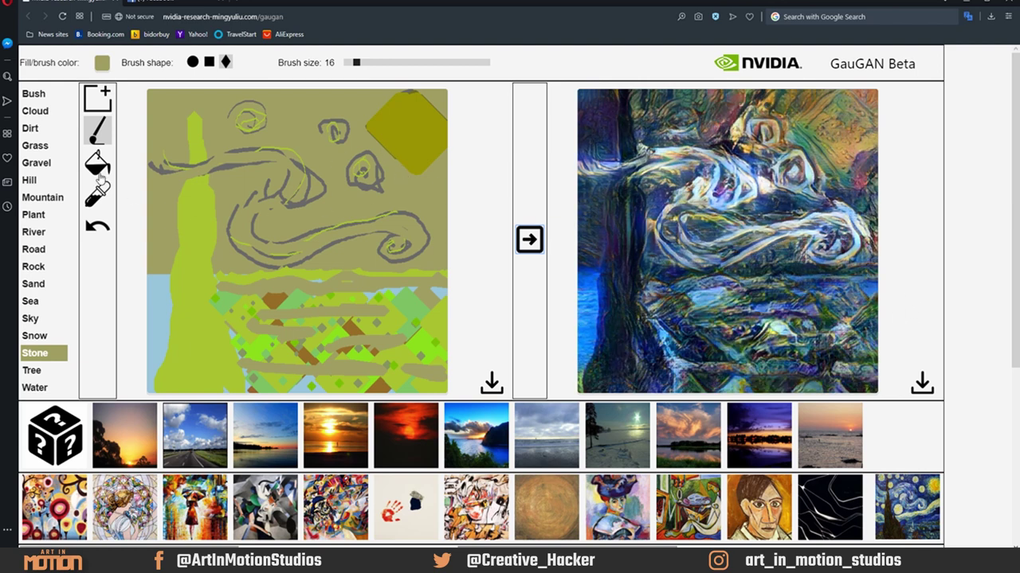
click(32, 130)
drag(400, 127, 414, 114)
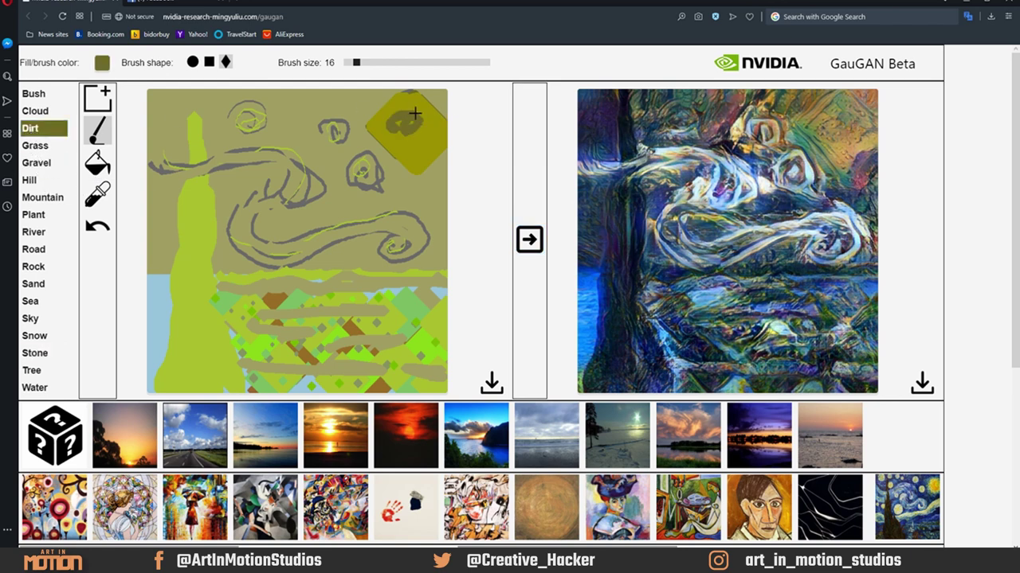
click(530, 240)
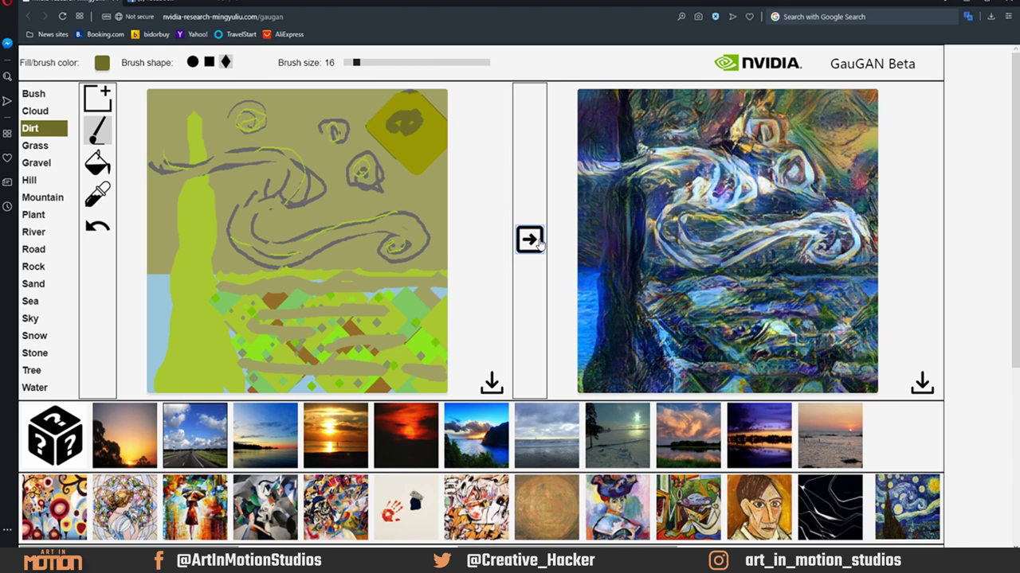
Fill the moon diamond's centre with Cloud, select Bush, and re-render.
click(41, 113)
drag(399, 121, 413, 141)
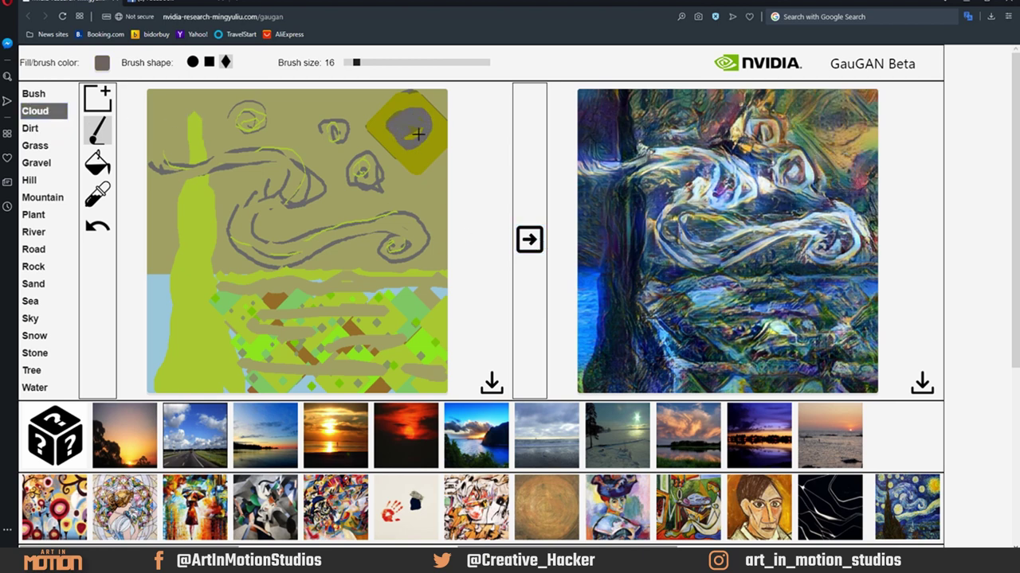
click(530, 240)
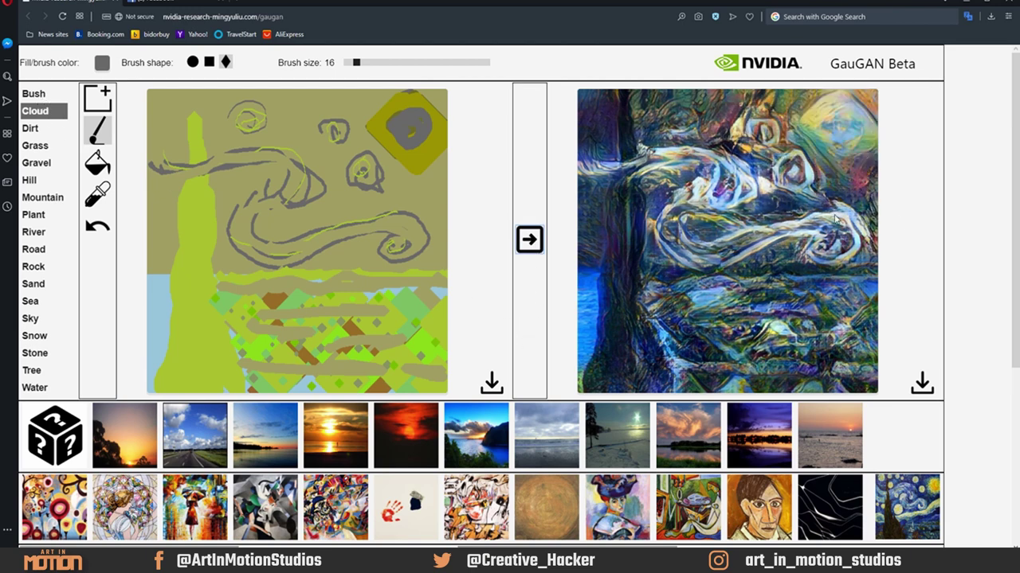
click(36, 95)
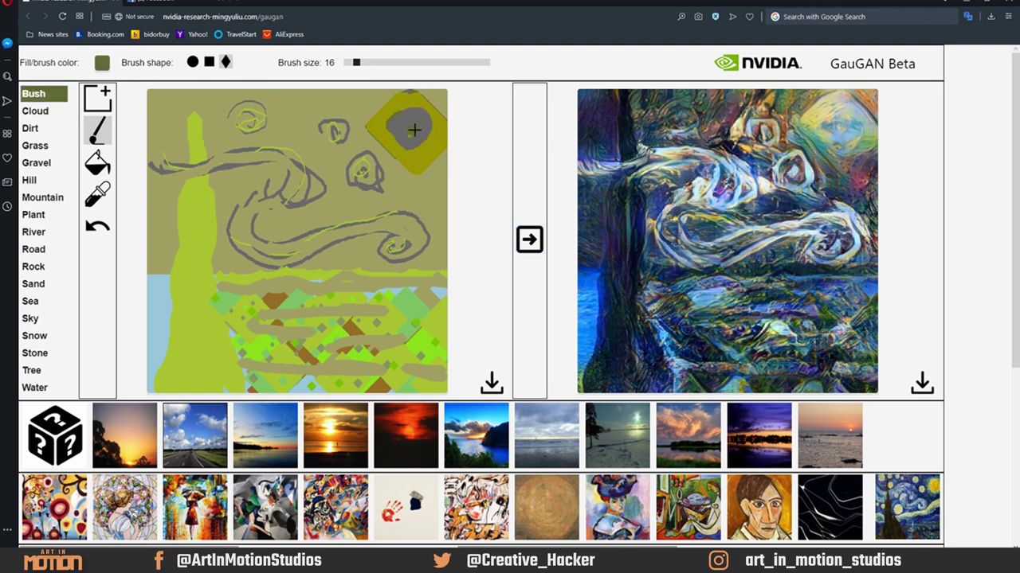
click(529, 240)
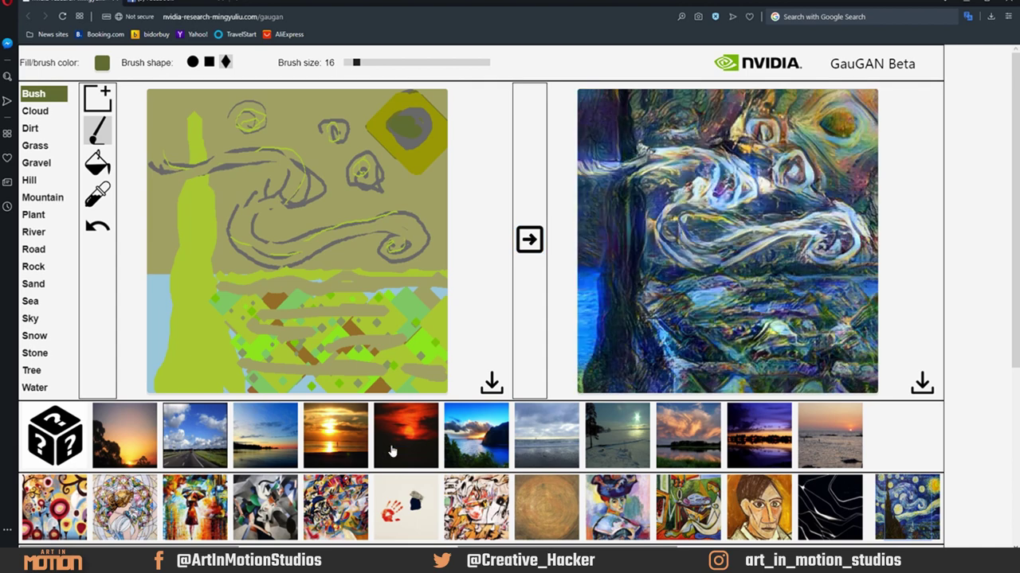
Apply dark brown, colourful abstract, then palette-knife styles, ending on the red-and-yellow style.
click(144, 456)
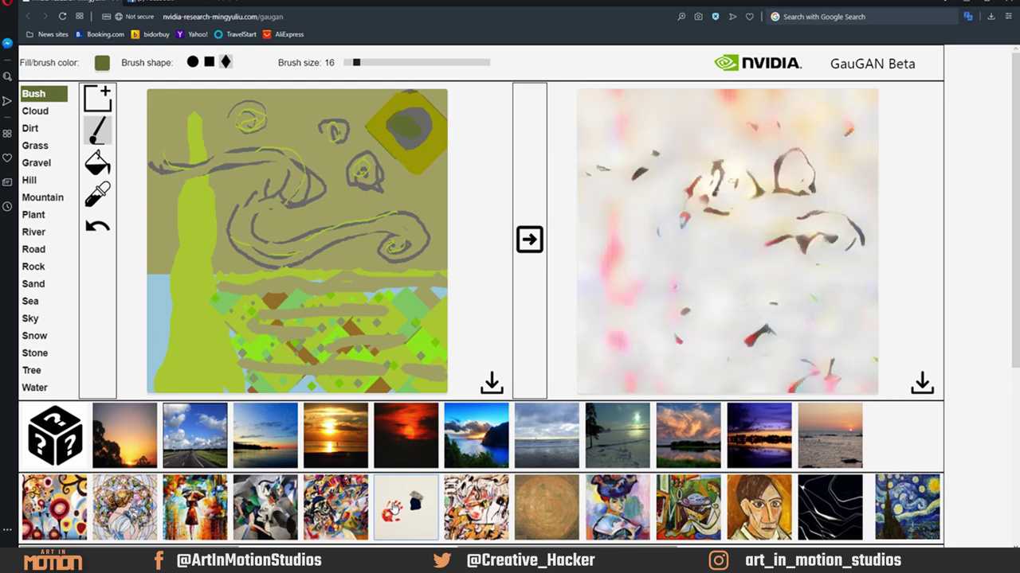
click(350, 504)
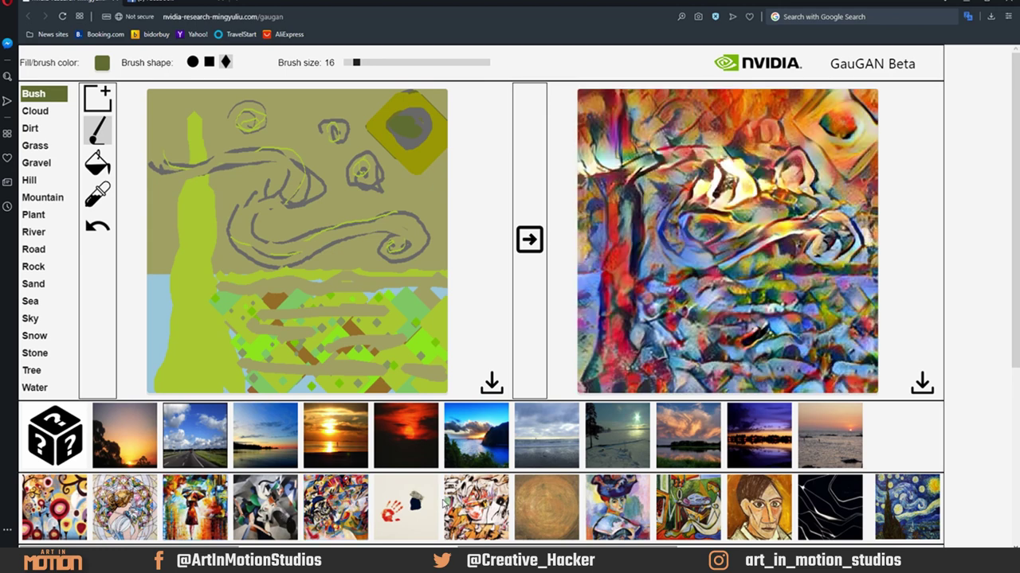
click(206, 495)
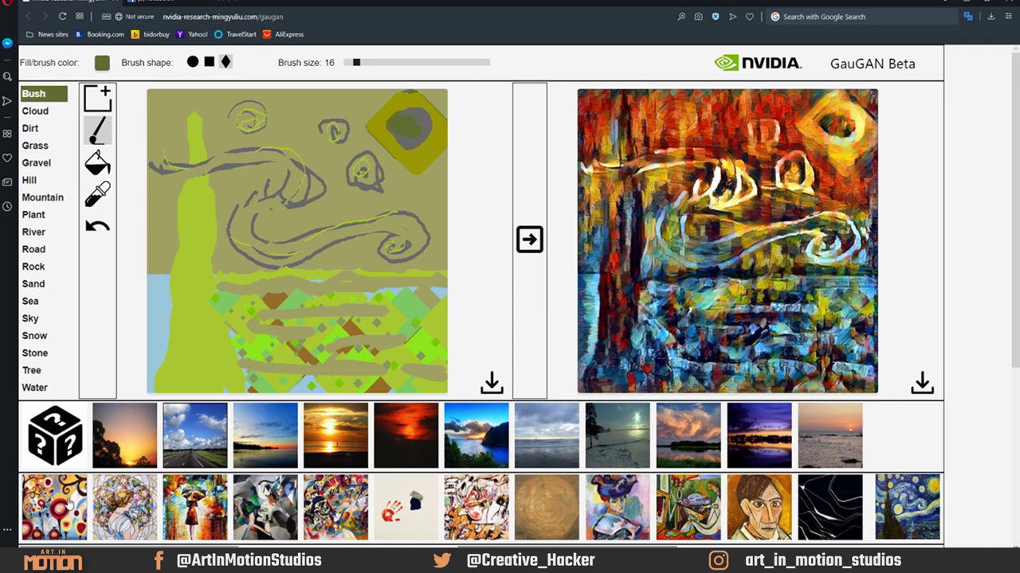
click(70, 501)
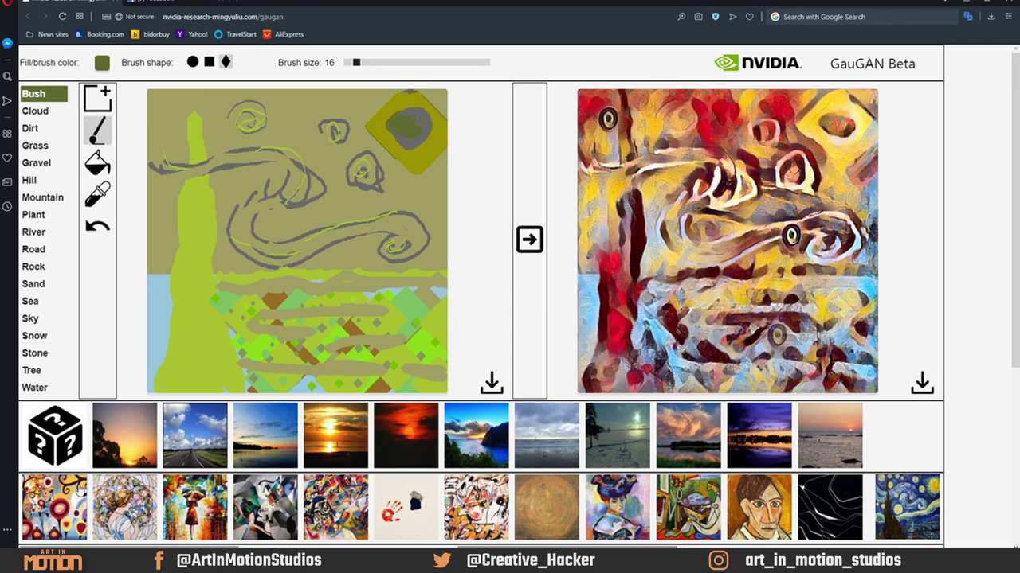